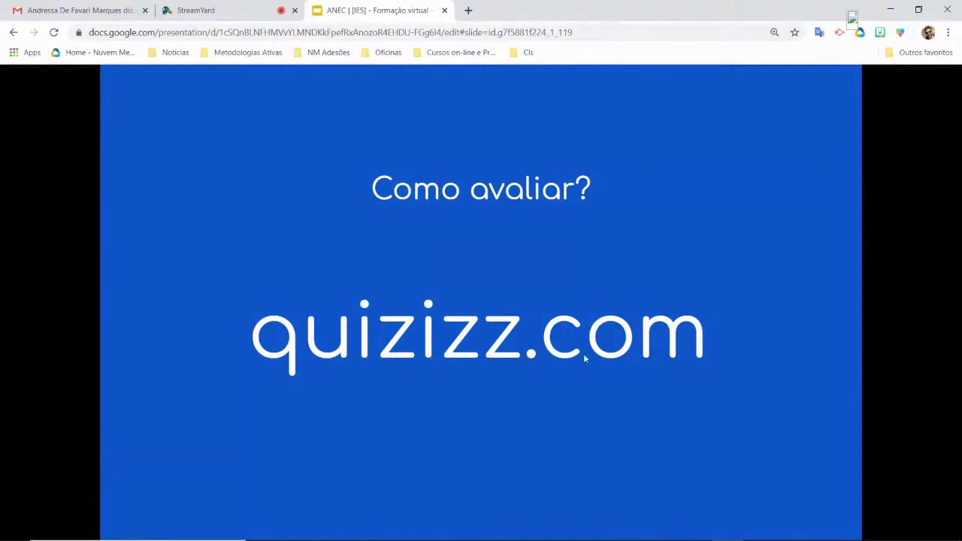
# - Switch to the empty Chrome new-tab window and load quizizz.com
pyautogui.hotkey('alt', 'Tab')
pyautogui.write('quiziss')
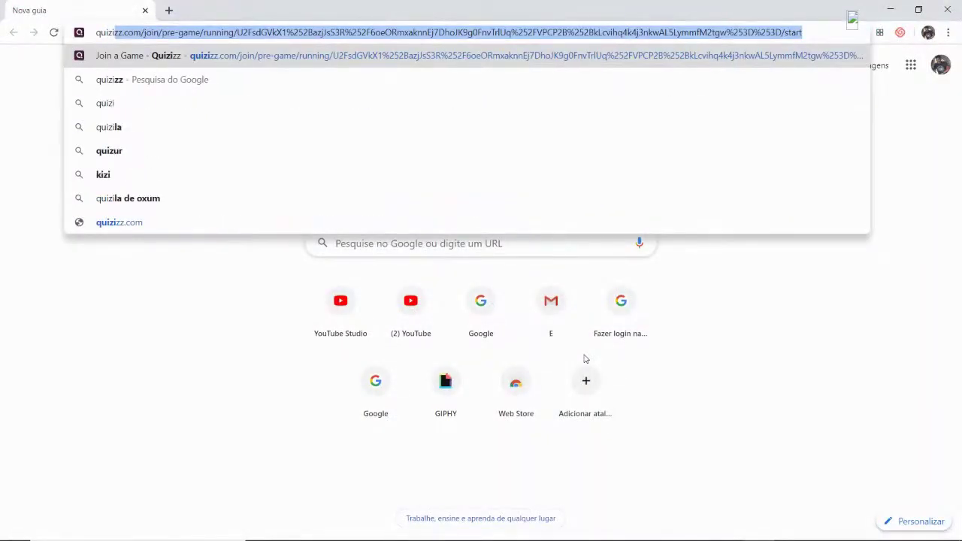
pyautogui.press('BackSpace')
pyautogui.press('BackSpace')
pyautogui.write('zz.com')
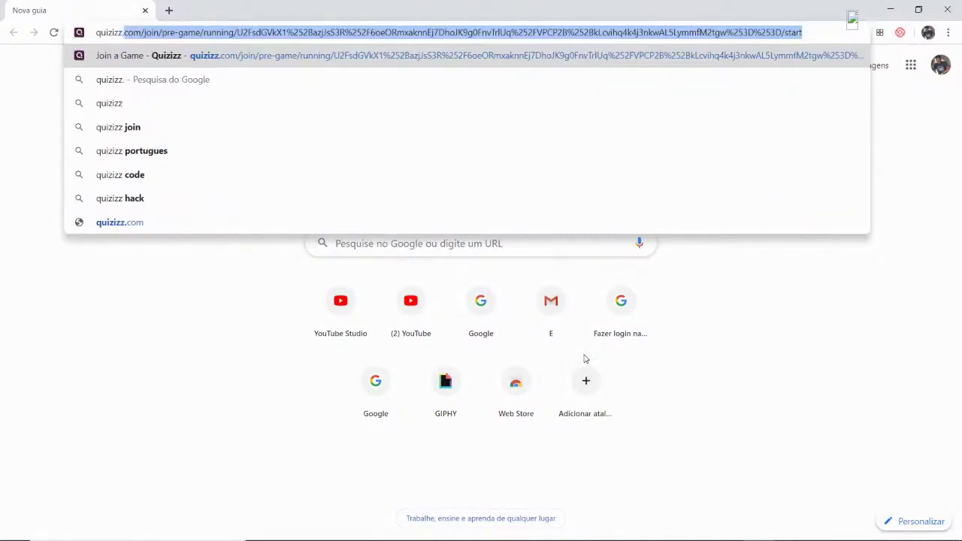
pyautogui.press('Delete')
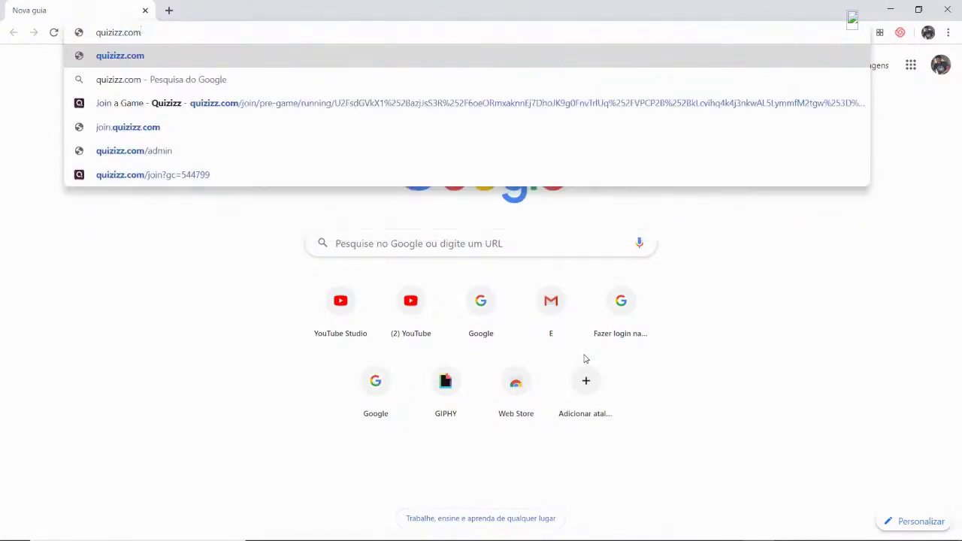
pyautogui.press('Return')
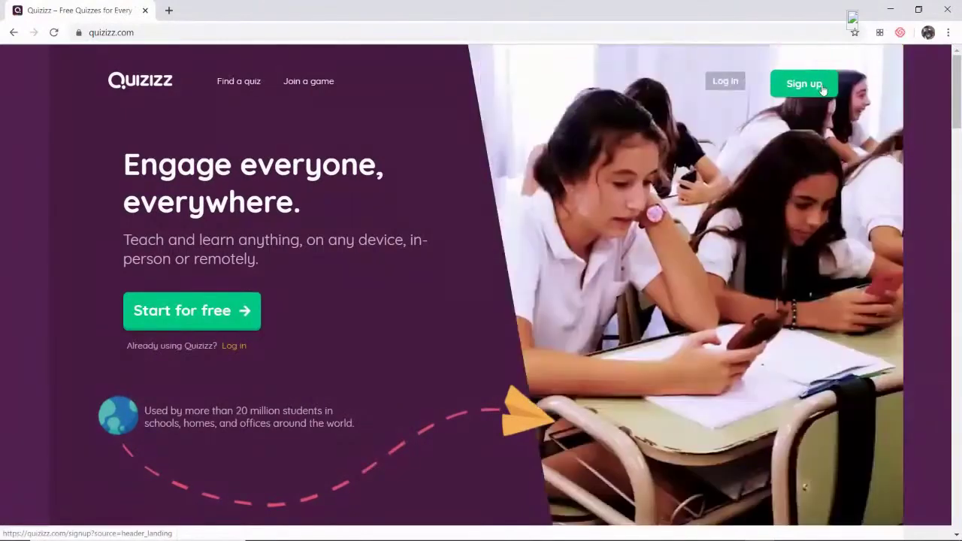
# - Start a free Quizizz sign-up with Google and choose the Google account to use
pyautogui.click(823, 89)
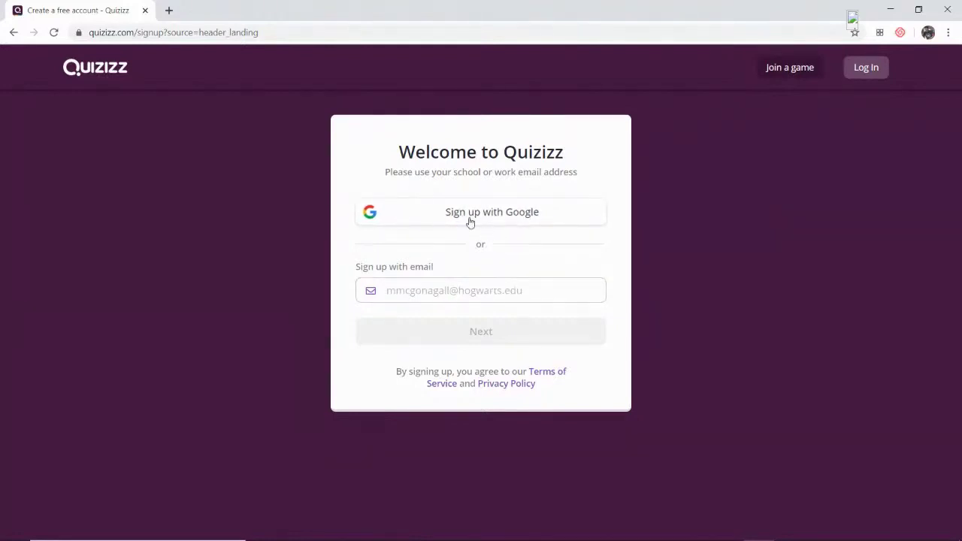
pyautogui.click(531, 221)
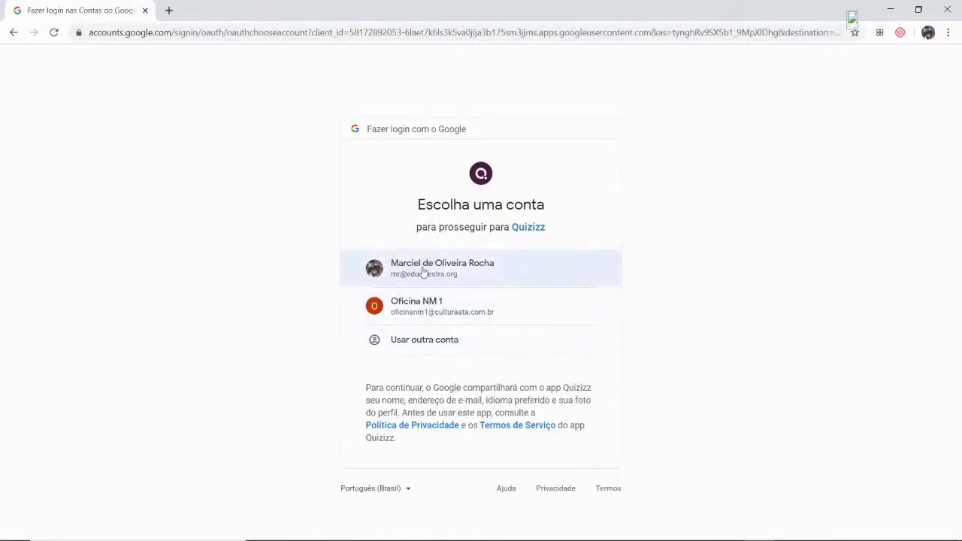
pyautogui.click(479, 273)
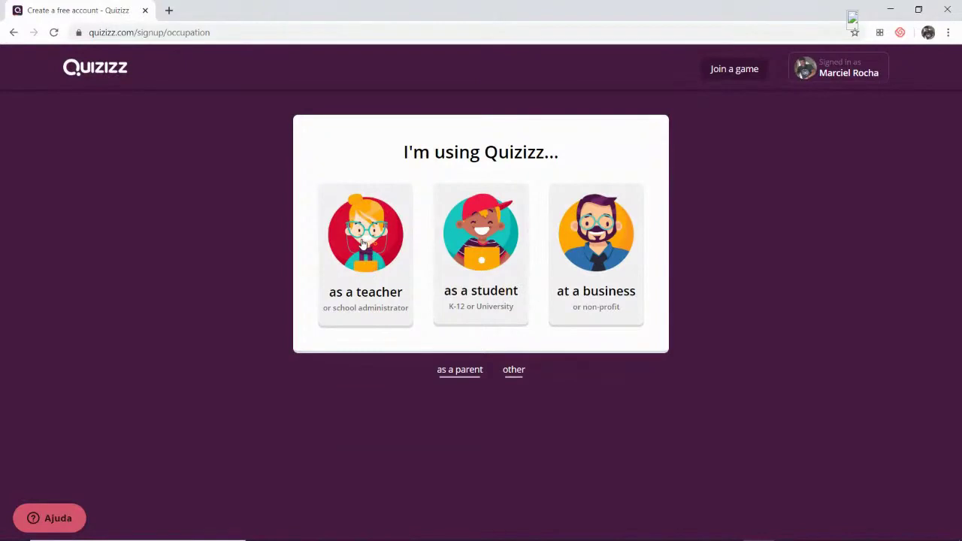
# - Register as a teacher, then start a new quiz from My quizzes
pyautogui.click(362, 242)
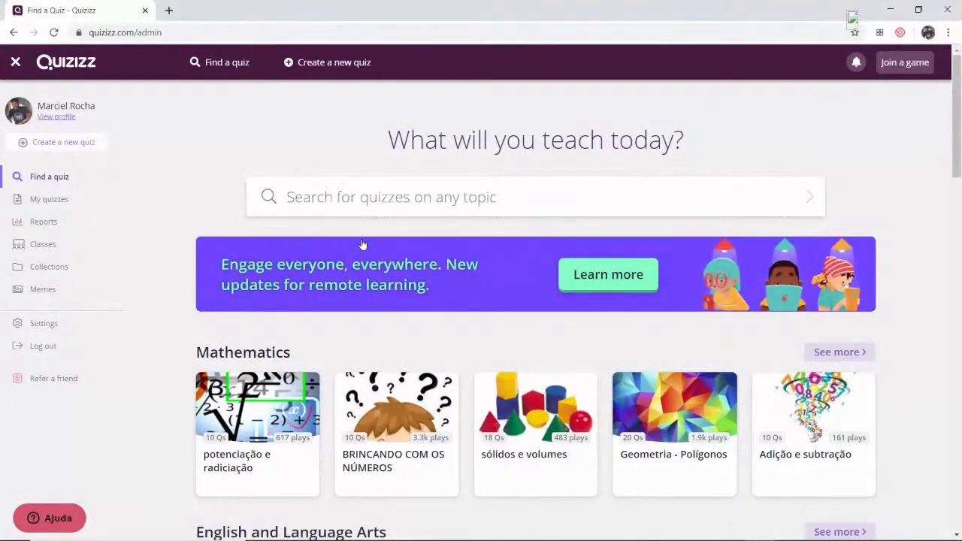
pyautogui.click(45, 201)
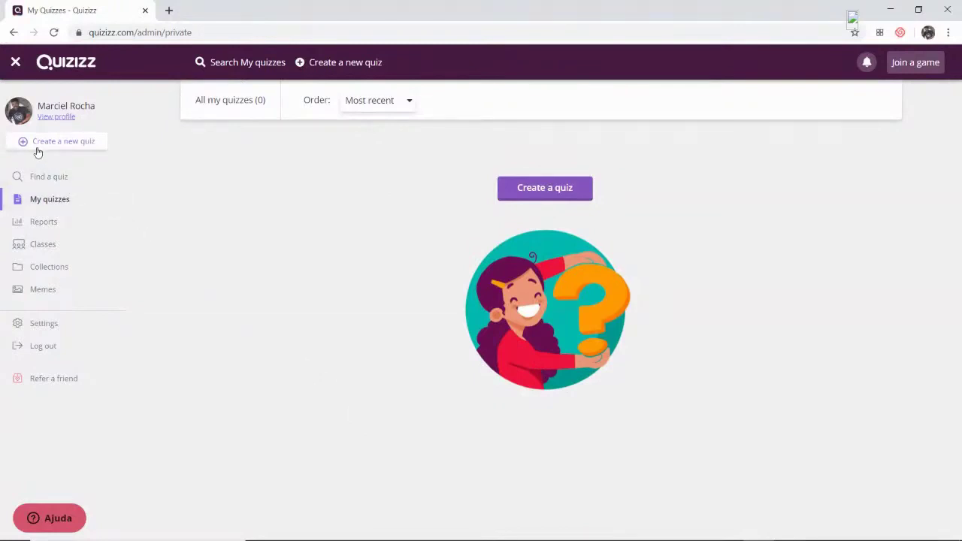
pyautogui.click(81, 145)
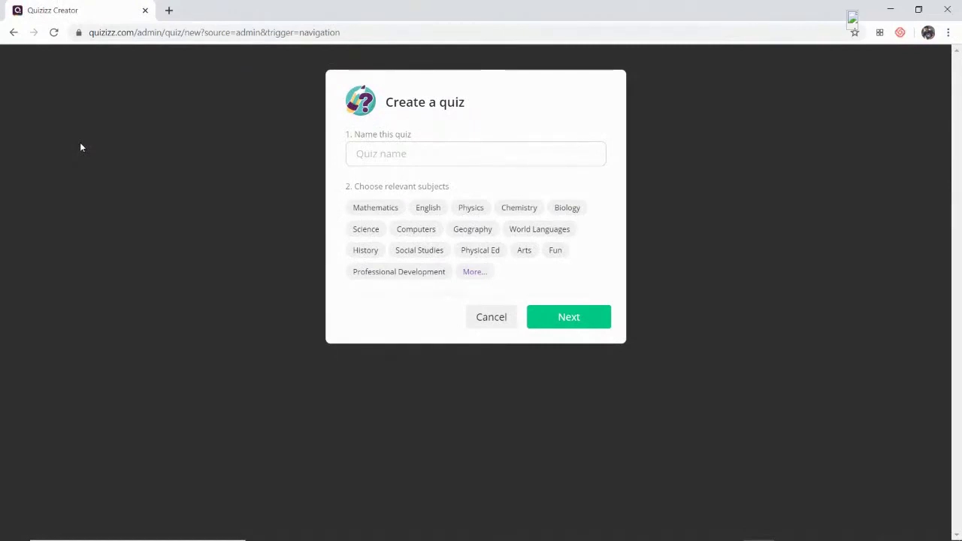
# - Name the new quiz 'Jogo da Turma', choose the subject Other, and confirm
pyautogui.click(393, 153)
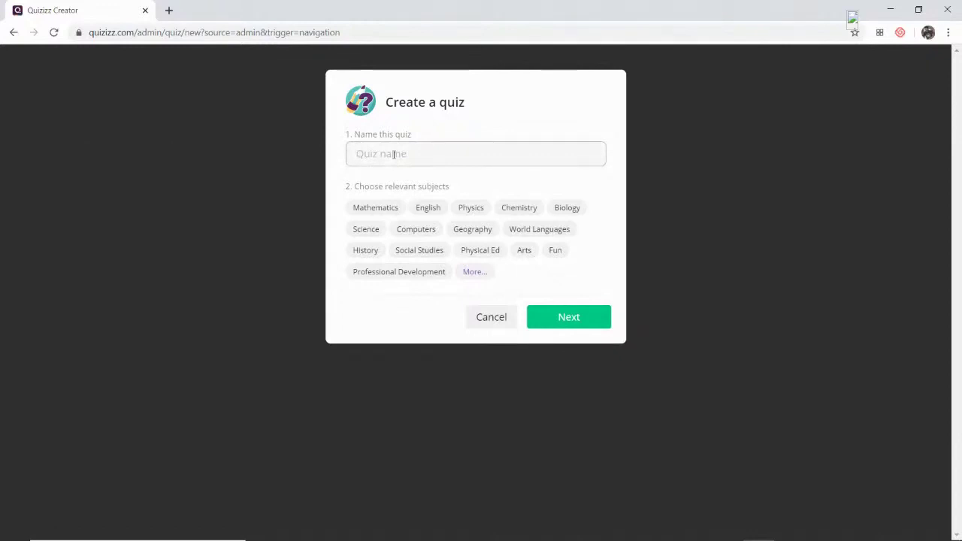
pyautogui.write('logo')
pyautogui.write(' da Turma')
pyautogui.click(365, 229)
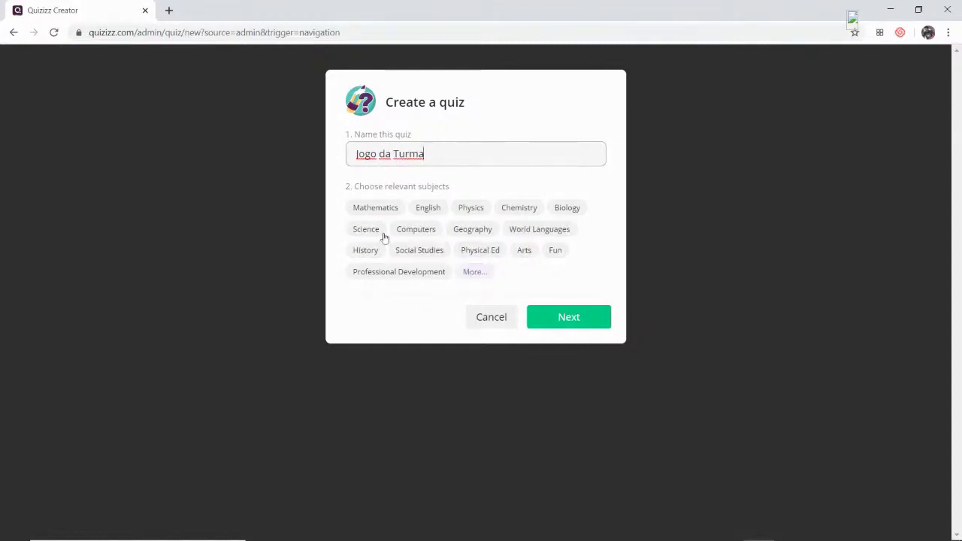
pyautogui.click(473, 273)
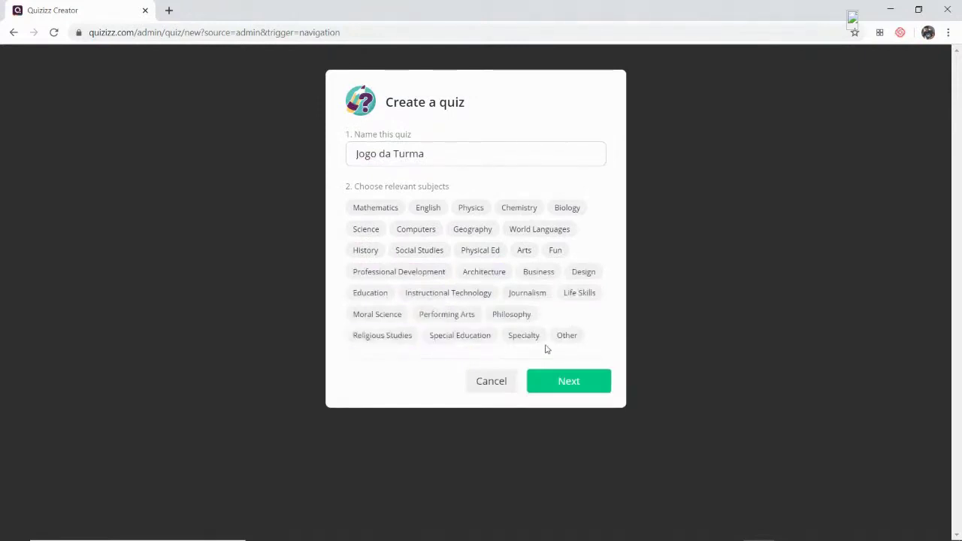
pyautogui.click(569, 343)
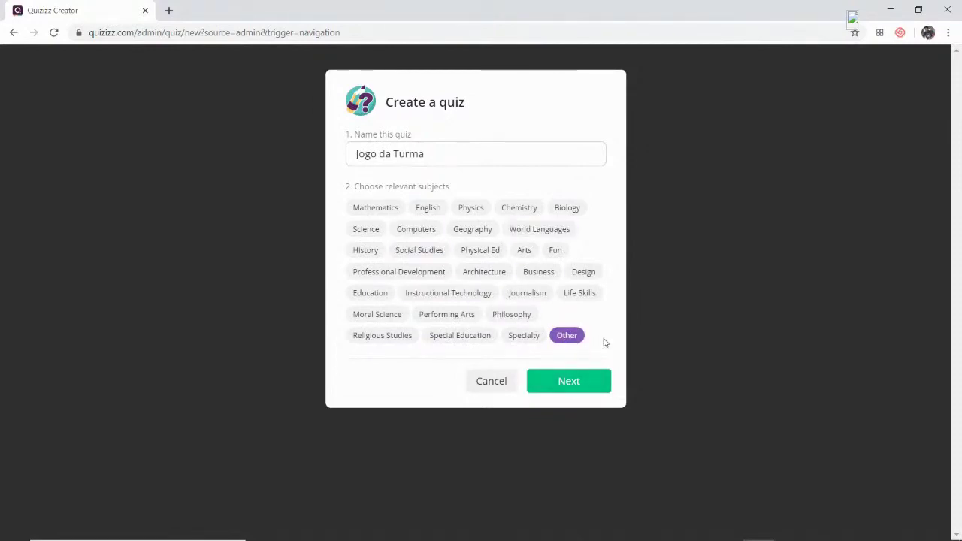
pyautogui.click(569, 382)
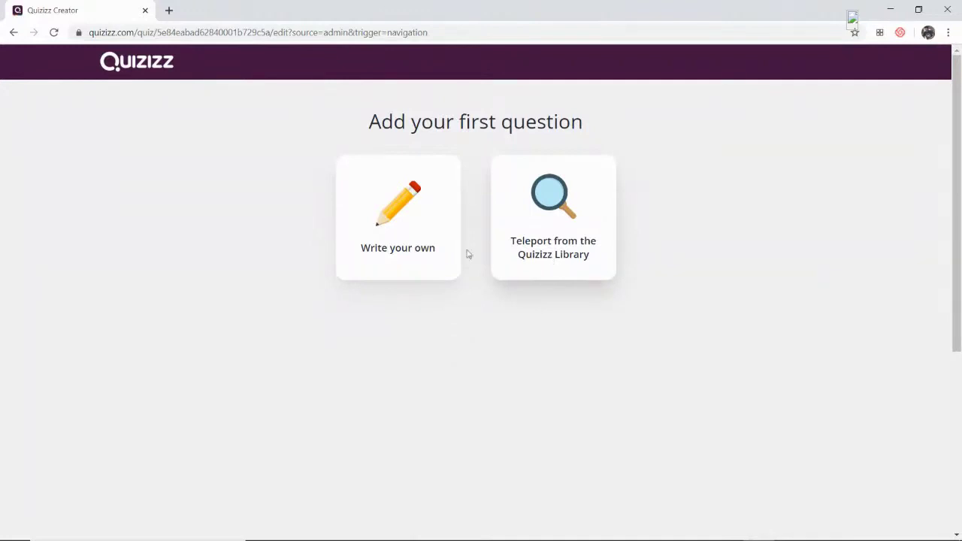
# - Write a new question from scratch as Multiple Choice and place the cursor in its question field
pyautogui.click(392, 216)
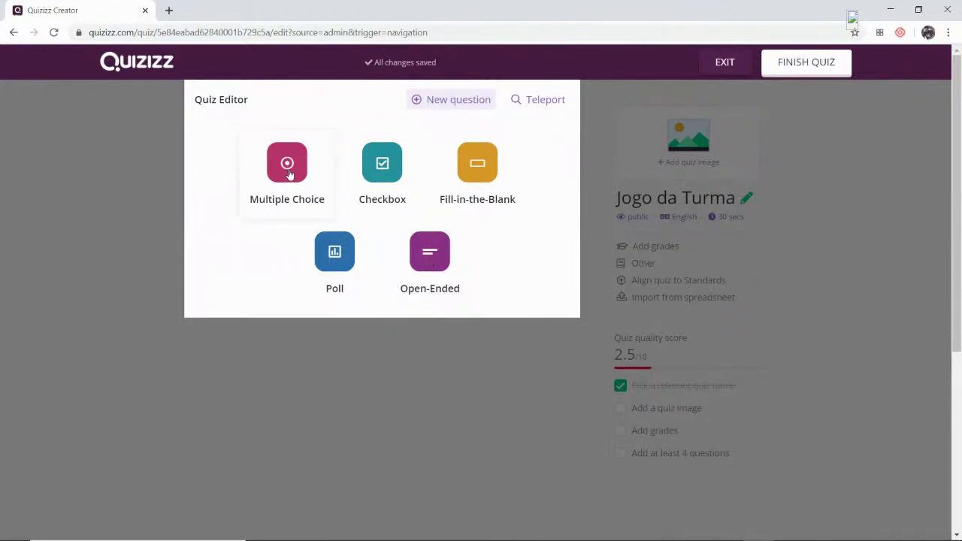
pyautogui.click(287, 172)
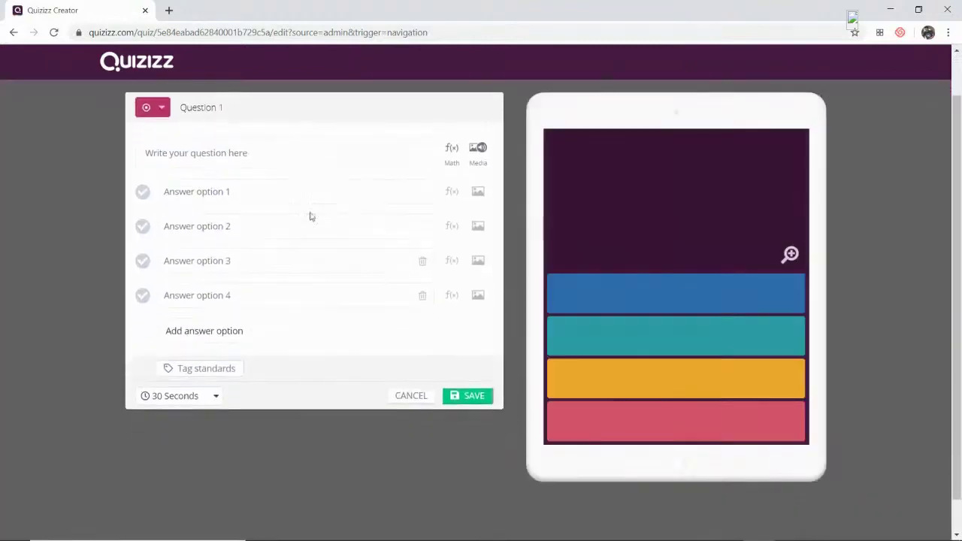
pyautogui.click(297, 154)
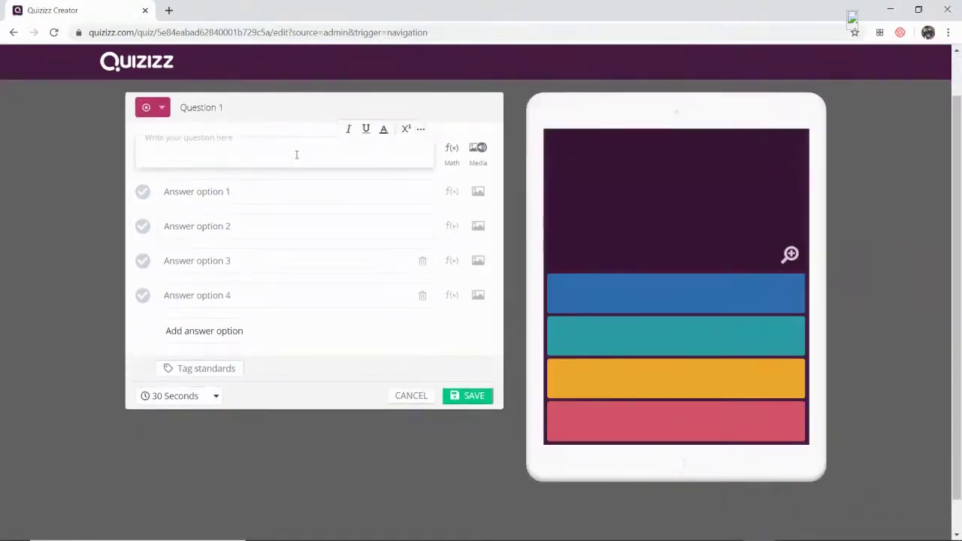
# - Enter the question text 'Quem foi o último campeão brasileiro de futebol?'
pyautogui.write('Q')
pyautogui.press('BackSpace')
pyautogui.write('Q')
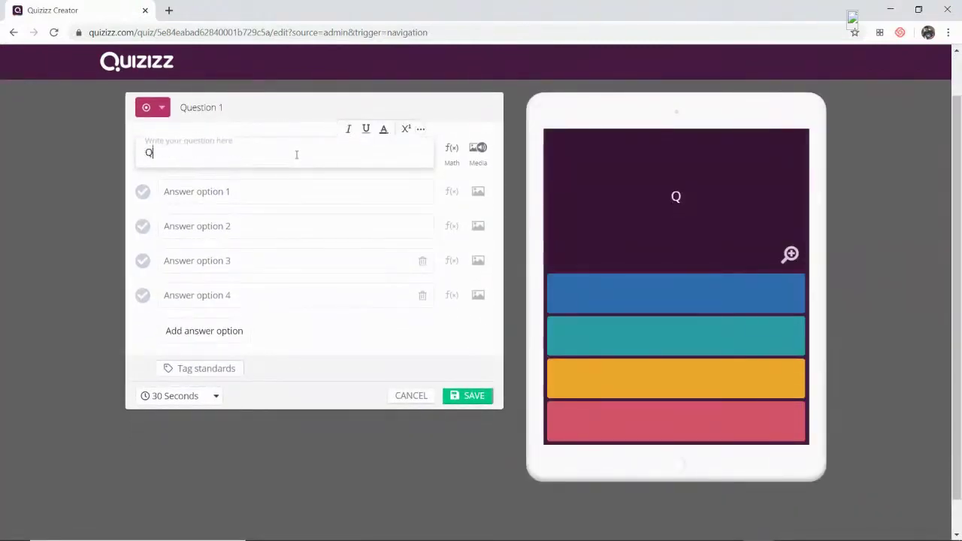
pyautogui.write('uem foi o ')
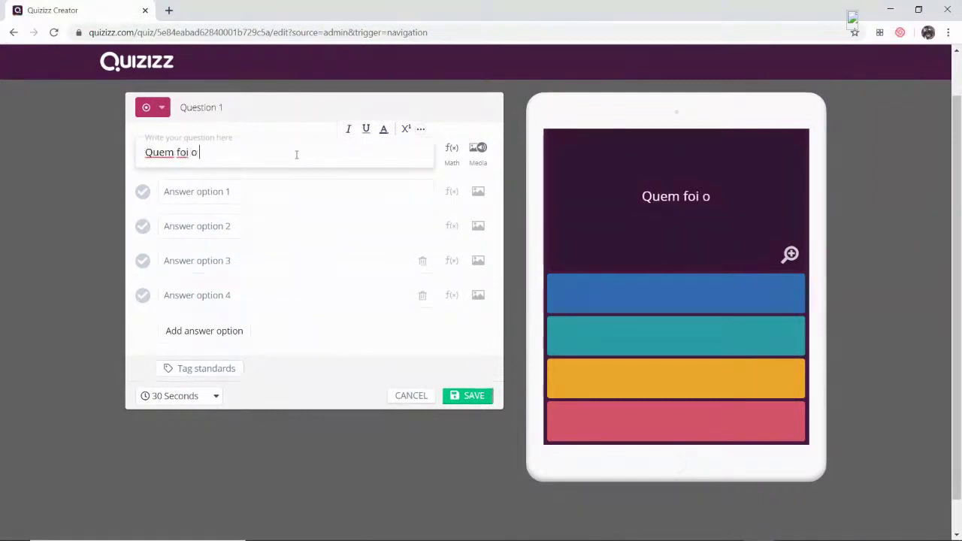
pyautogui.write('último camp~e')
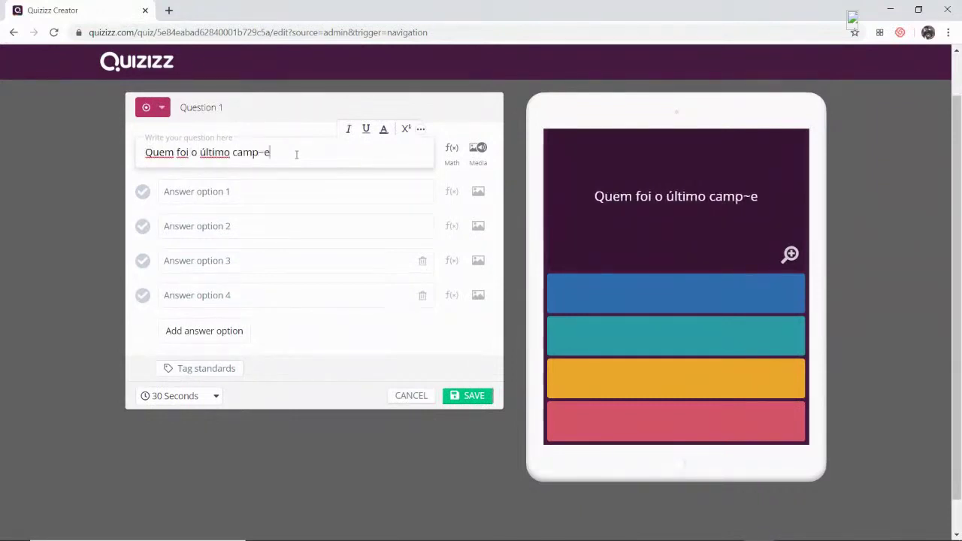
pyautogui.press('BackSpace')
pyautogui.press('BackSpace')
pyautogui.write('eão ')
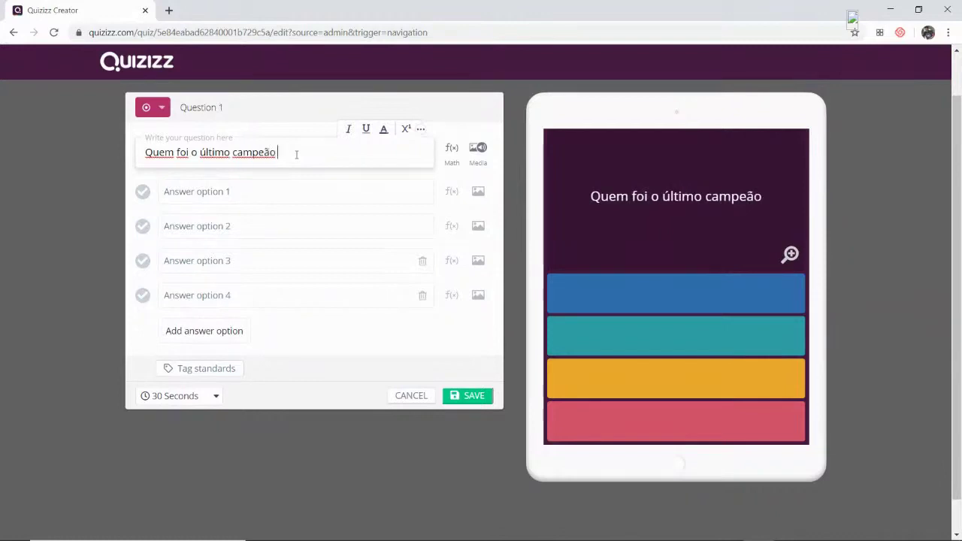
pyautogui.write('brasileiro d')
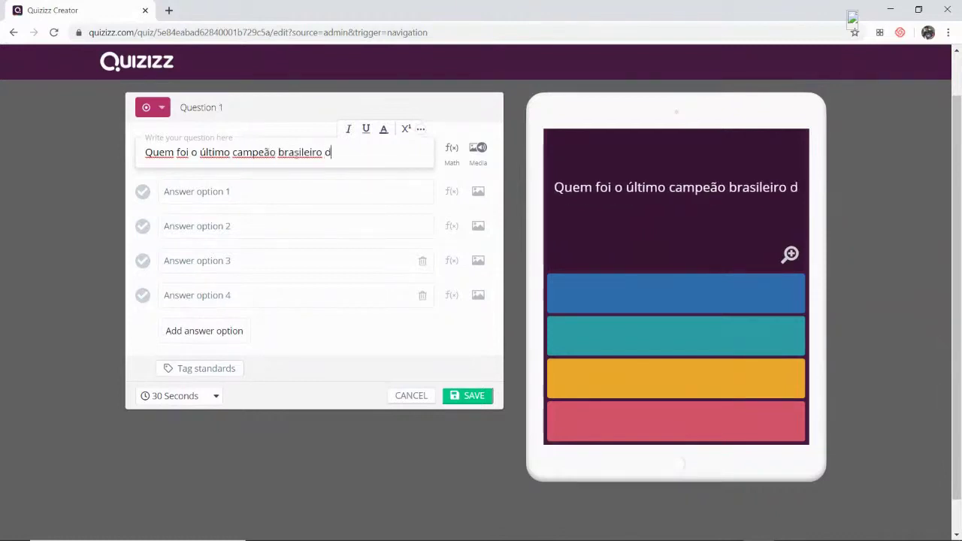
pyautogui.write('e futebol')
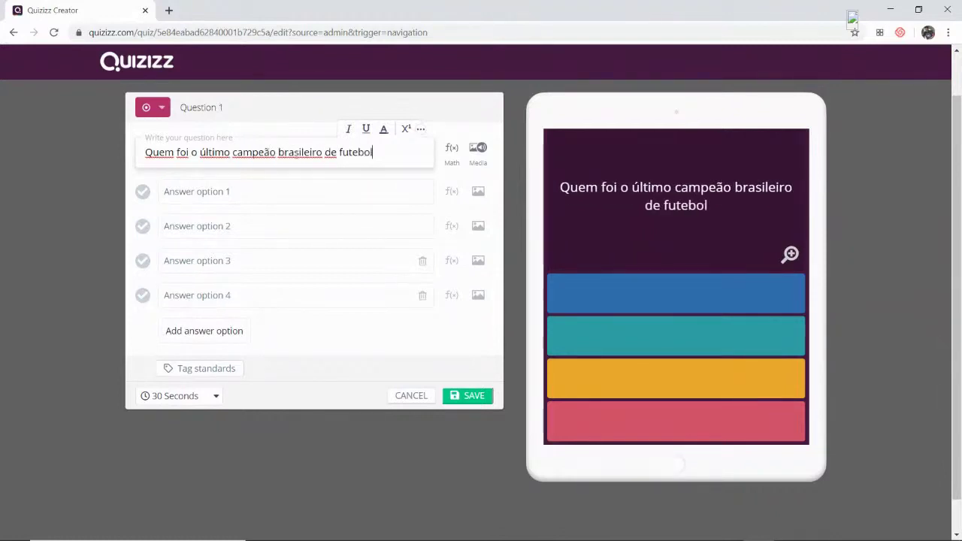
pyautogui.write('?')
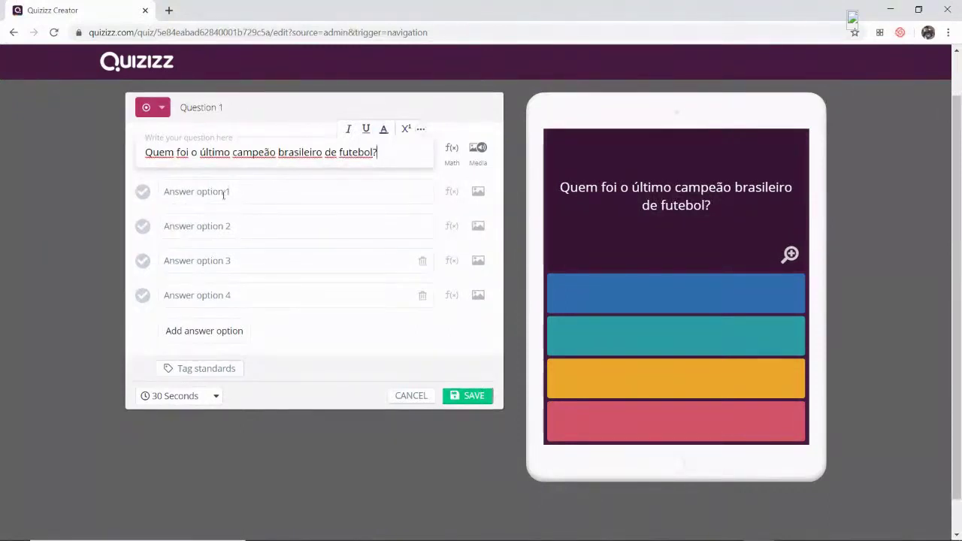
# - Fill in the four answers: Vasco da Gama, Palmeiras, Corinthians and Flamengo
pyautogui.click(224, 195)
pyautogui.write('Vasco')
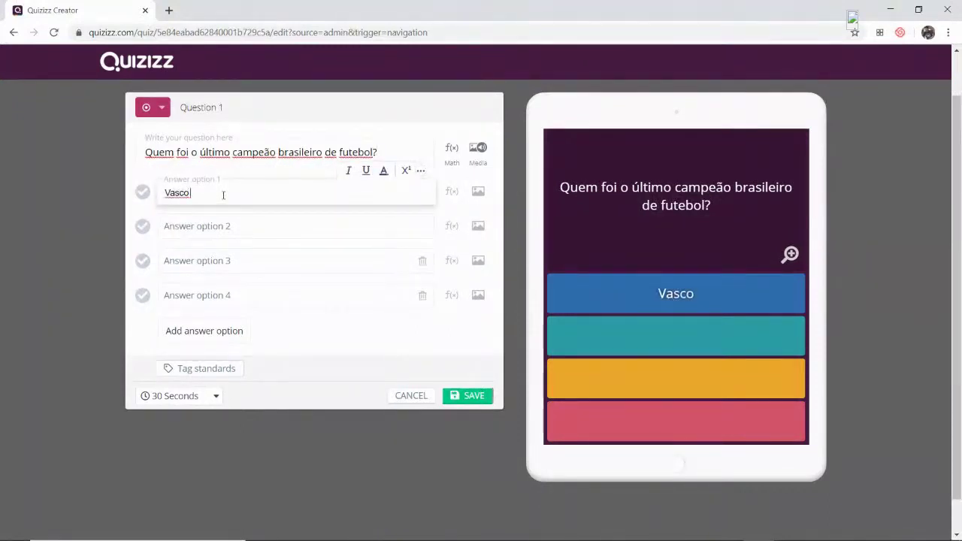
pyautogui.write(' da Gama')
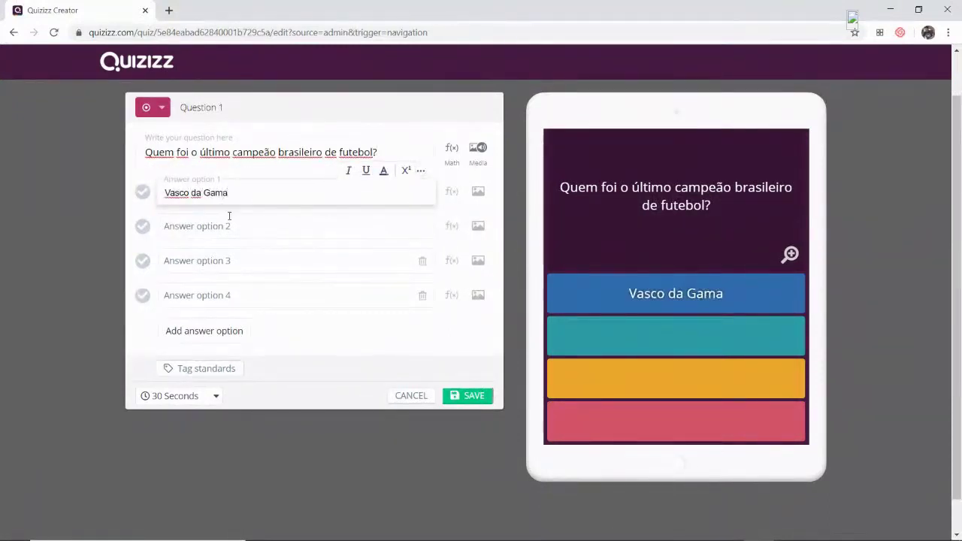
pyautogui.click(237, 232)
pyautogui.write('Palmeiras')
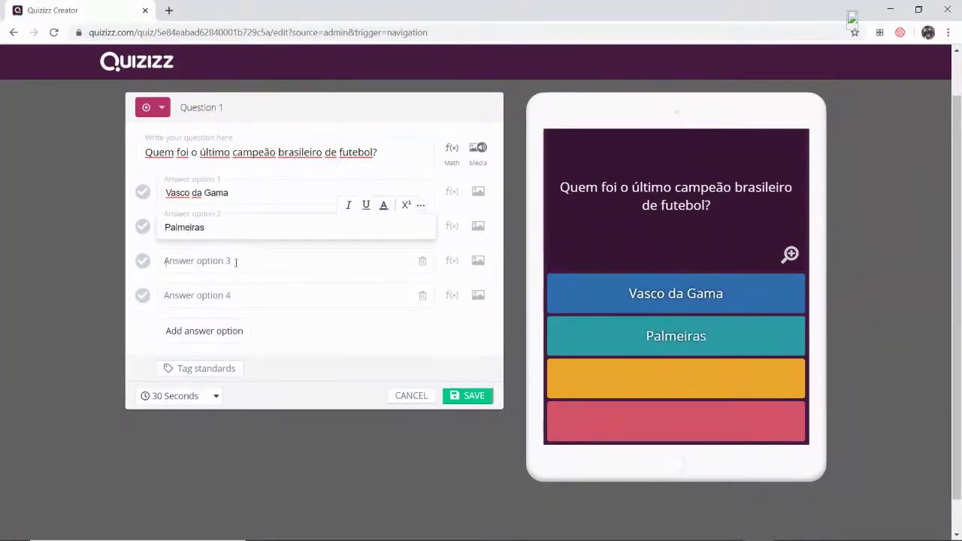
pyautogui.click(235, 261)
pyautogui.write('Corinthinas')
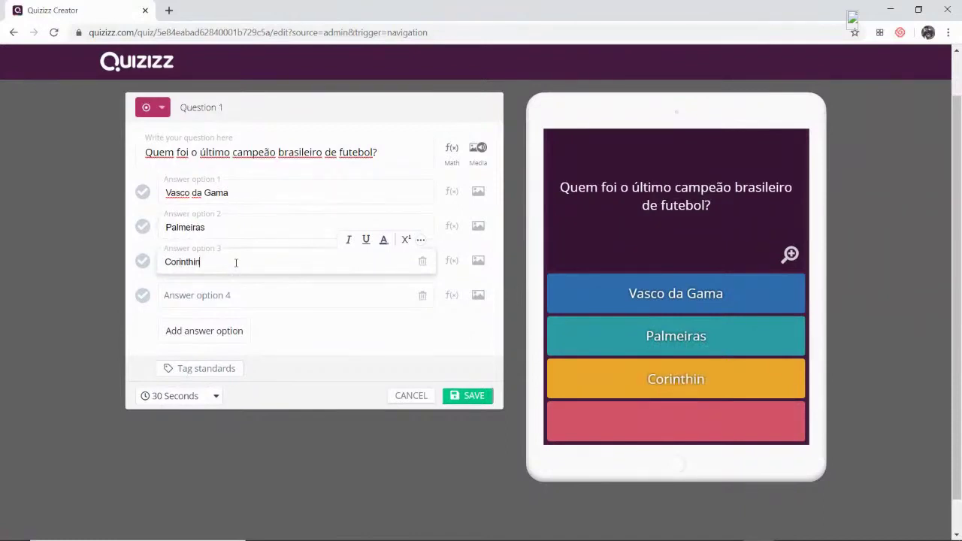
pyautogui.press('BackSpace')
pyautogui.press('BackSpace')
pyautogui.press('BackSpace')
pyautogui.write('ans')
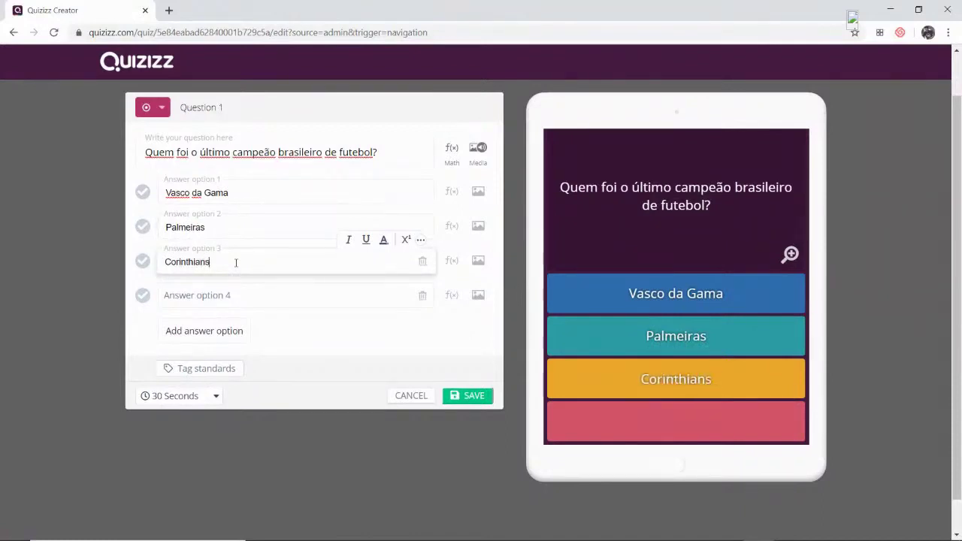
pyautogui.click(230, 295)
pyautogui.write('Flagmen')
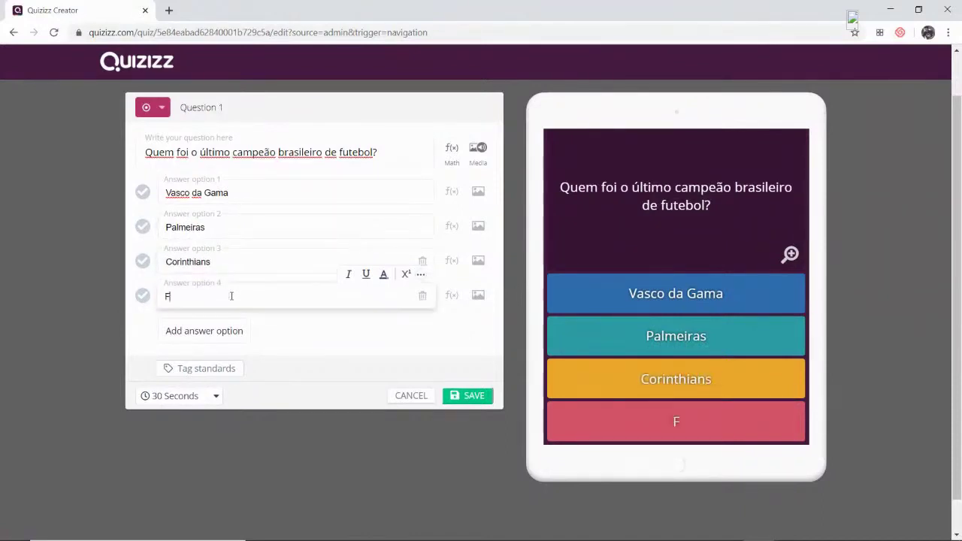
pyautogui.press('BackSpace')
pyautogui.press('BackSpace')
pyautogui.press('BackSpace')
pyautogui.press('BackSpace')
pyautogui.write('mengo')
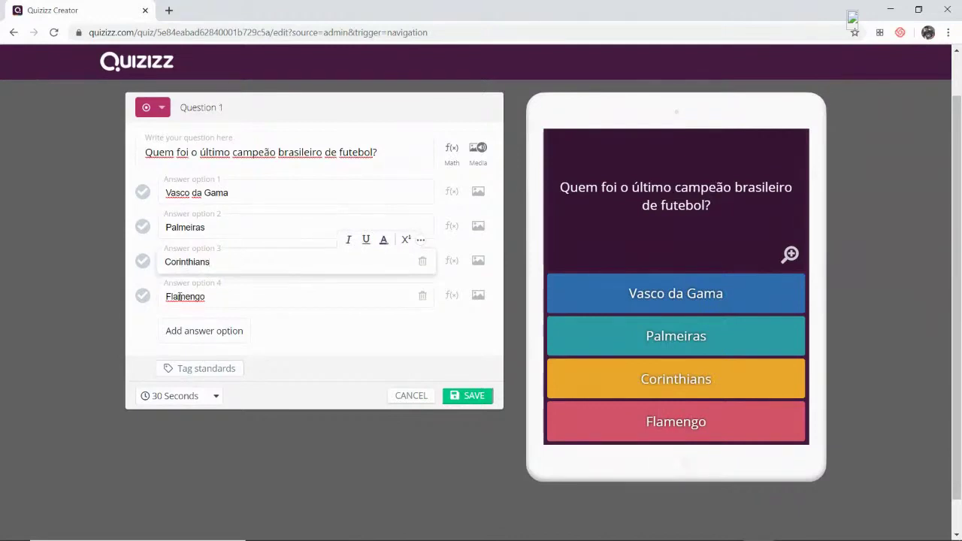
# - Mark Flamengo as the correct answer and keep the time limit at 30 Seconds
pyautogui.click(145, 297)
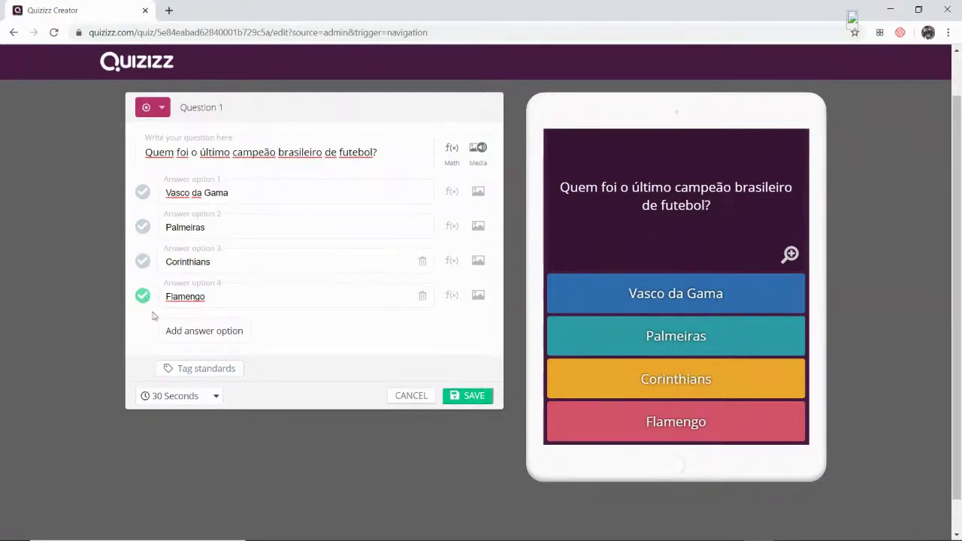
pyautogui.click(210, 400)
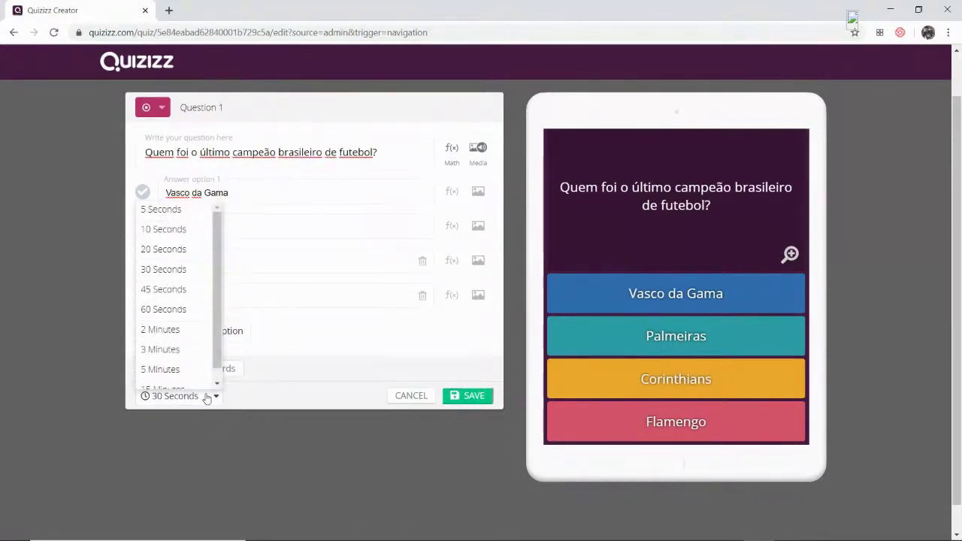
pyautogui.click(186, 272)
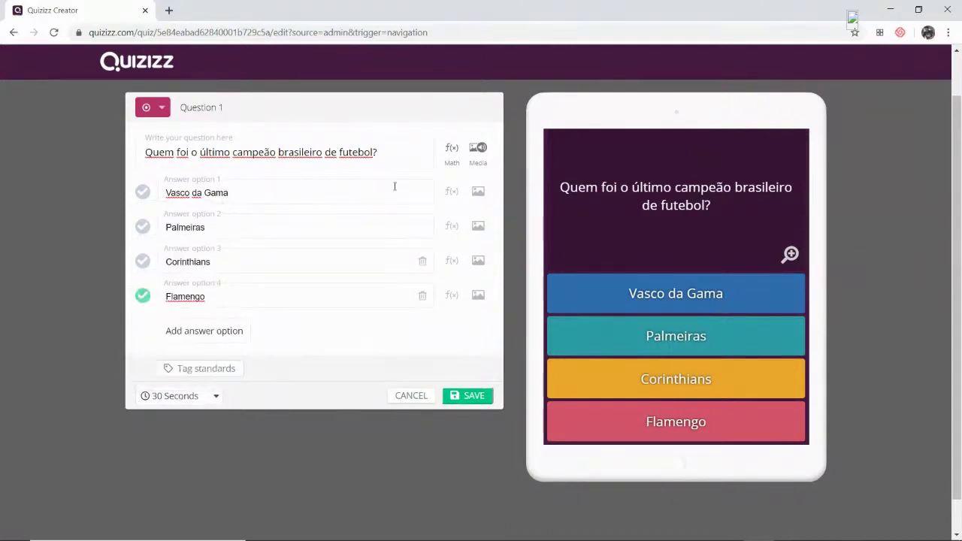
pyautogui.click(478, 150)
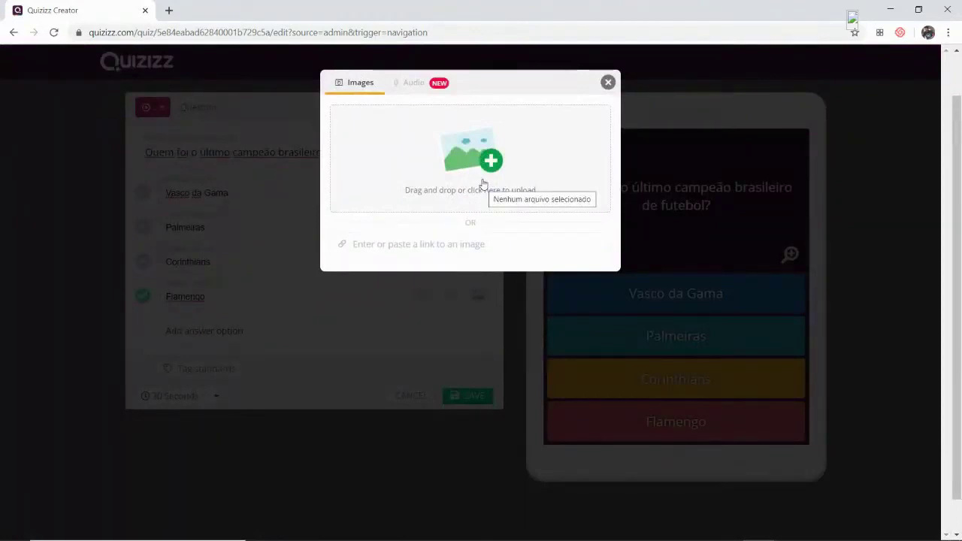
# - Attach the audio clip inside_out (2).mp3 to Question 1 and save the question
pyautogui.click(418, 84)
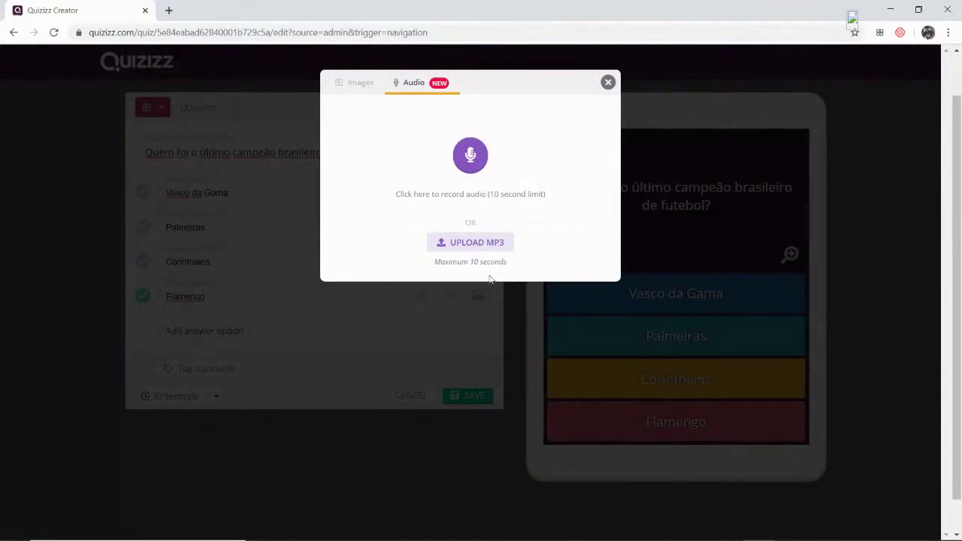
pyautogui.click(489, 243)
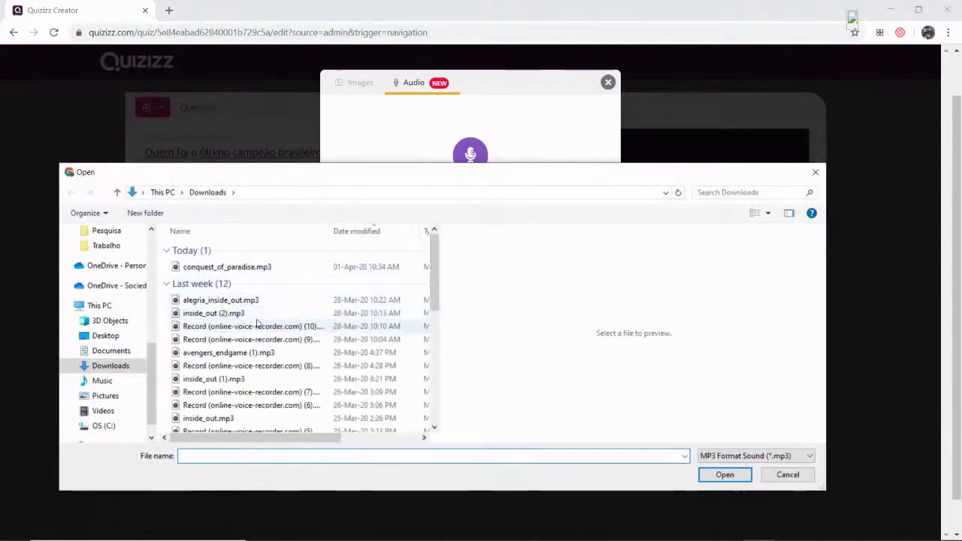
pyautogui.click(239, 314)
pyautogui.click(740, 474)
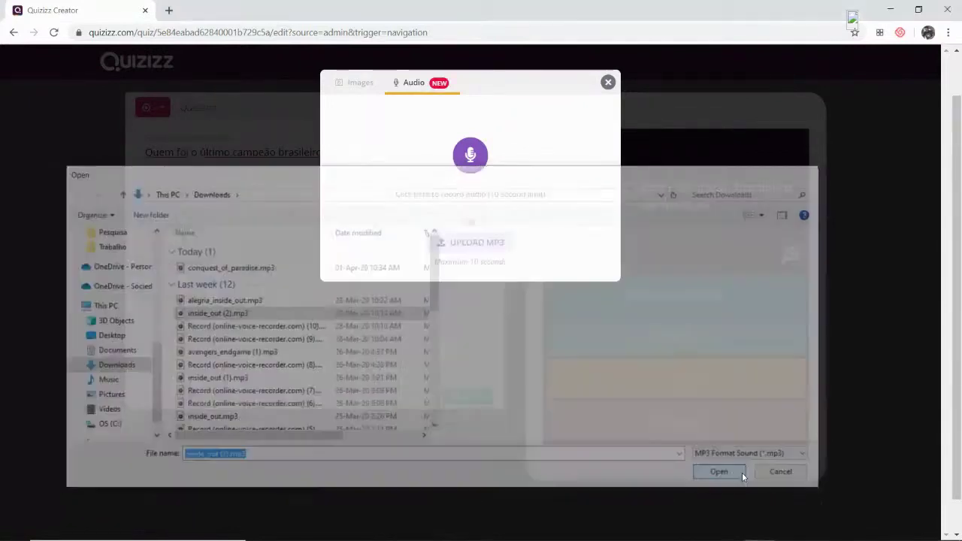
pyautogui.click(343, 236)
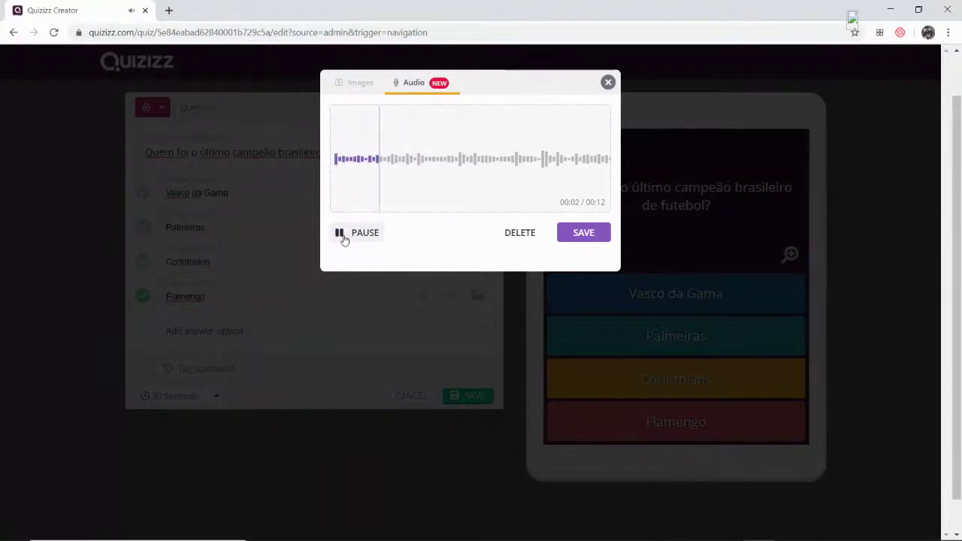
pyautogui.click(342, 236)
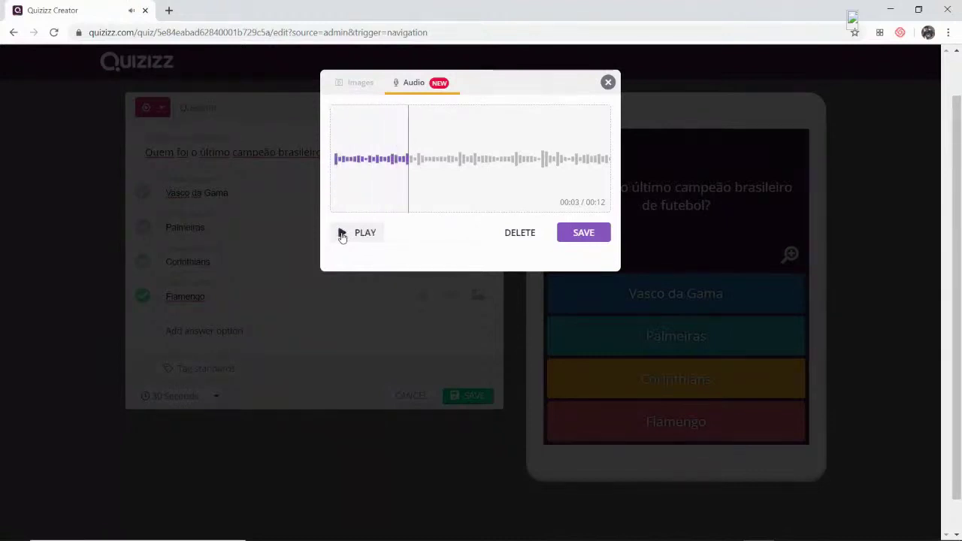
pyautogui.click(589, 239)
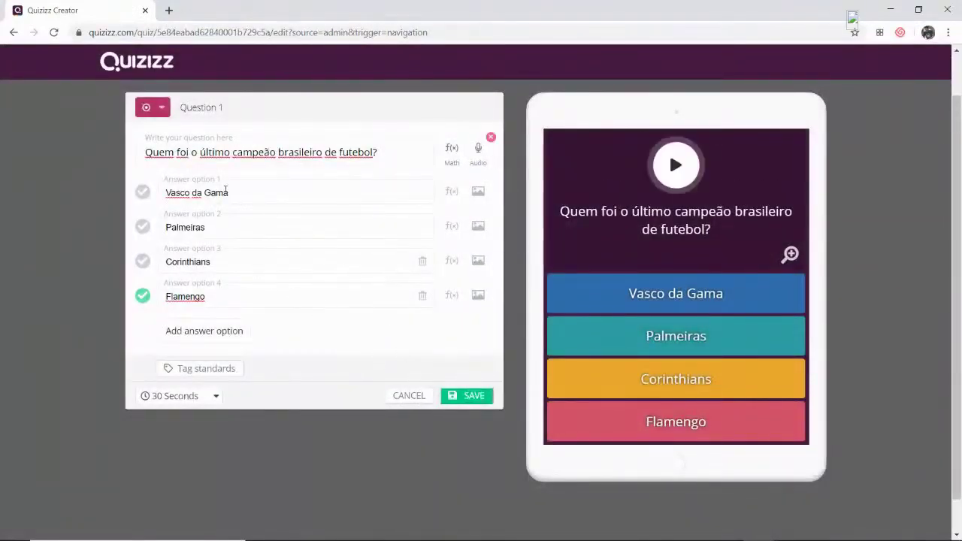
pyautogui.click(487, 402)
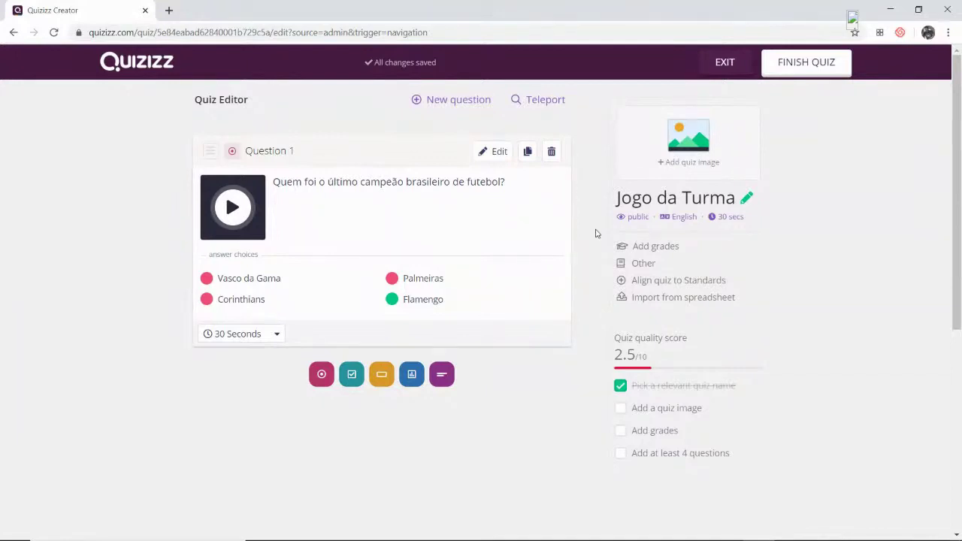
pyautogui.click(540, 100)
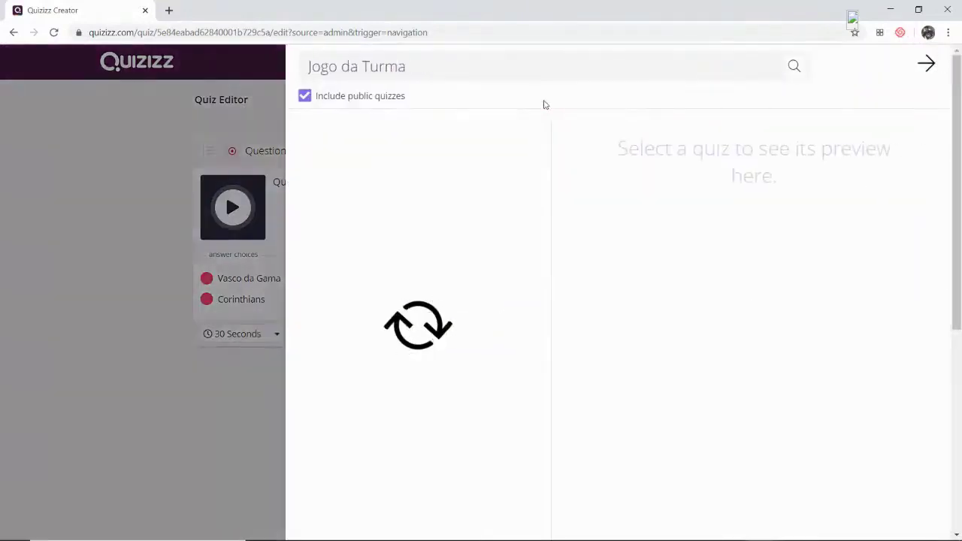
# - Search public quizzes for 'flamengo' and browse the Futebol quiz's questions
pyautogui.click(471, 67)
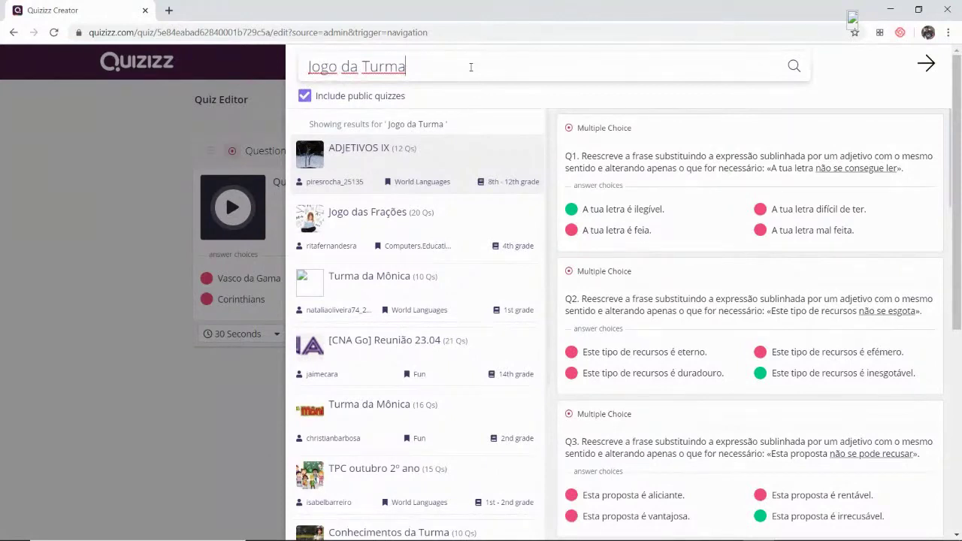
pyautogui.press('BackSpace')
pyautogui.press('BackSpace')
pyautogui.press('BackSpace')
pyautogui.press('BackSpace')
pyautogui.press('BackSpace')
pyautogui.press('BackSpace')
pyautogui.press('BackSpace')
pyautogui.press('BackSpace')
pyautogui.press('BackSpace')
pyautogui.press('BackSpace')
pyautogui.press('BackSpace')
pyautogui.press('BackSpace')
pyautogui.press('BackSpace')
pyautogui.write('flamengo')
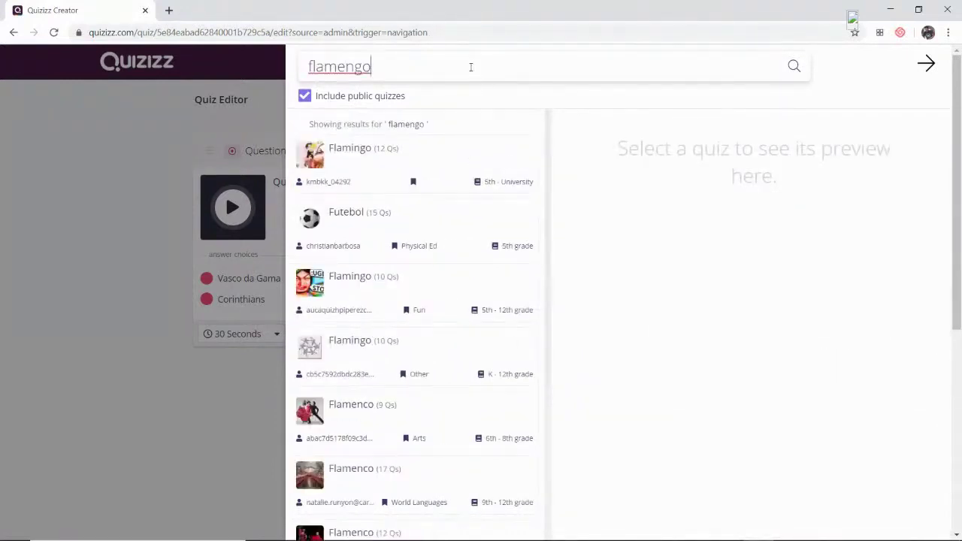
pyautogui.click(339, 217)
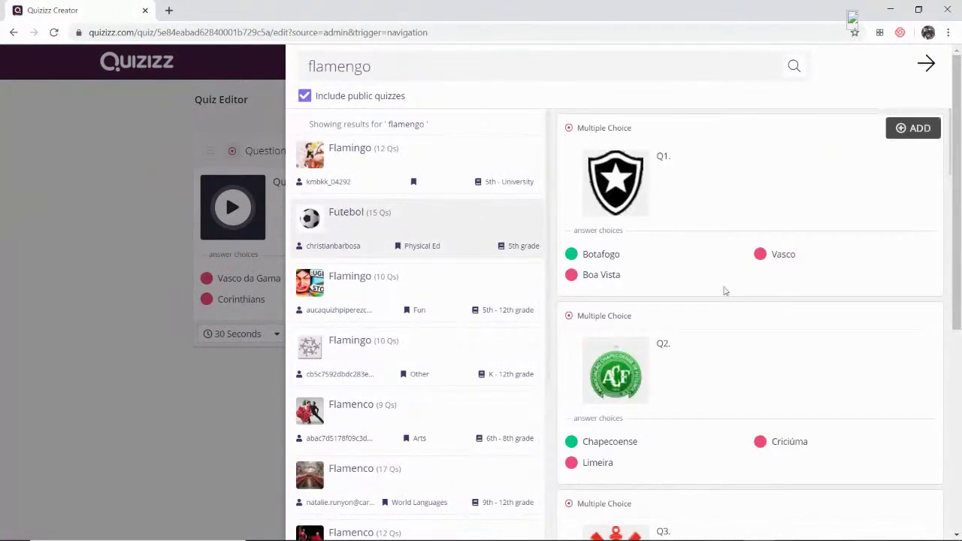
pyautogui.scroll(-8, 781, 350)
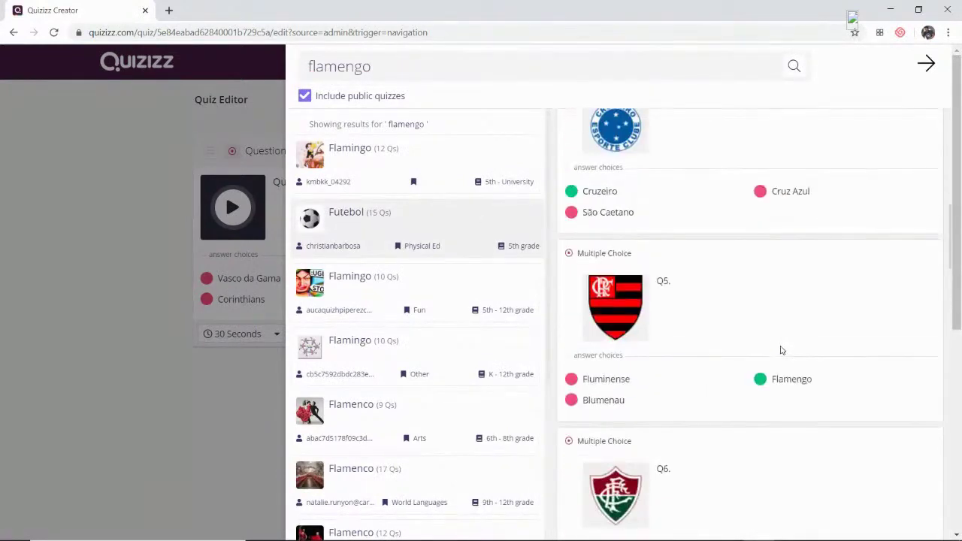
pyautogui.scroll(-4, 781, 350)
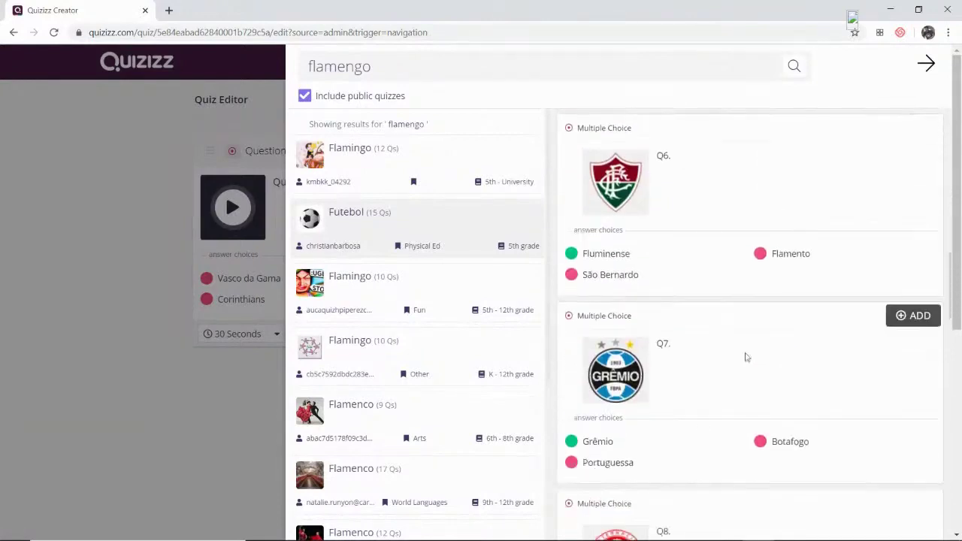
pyautogui.scroll(-4, 426, 353)
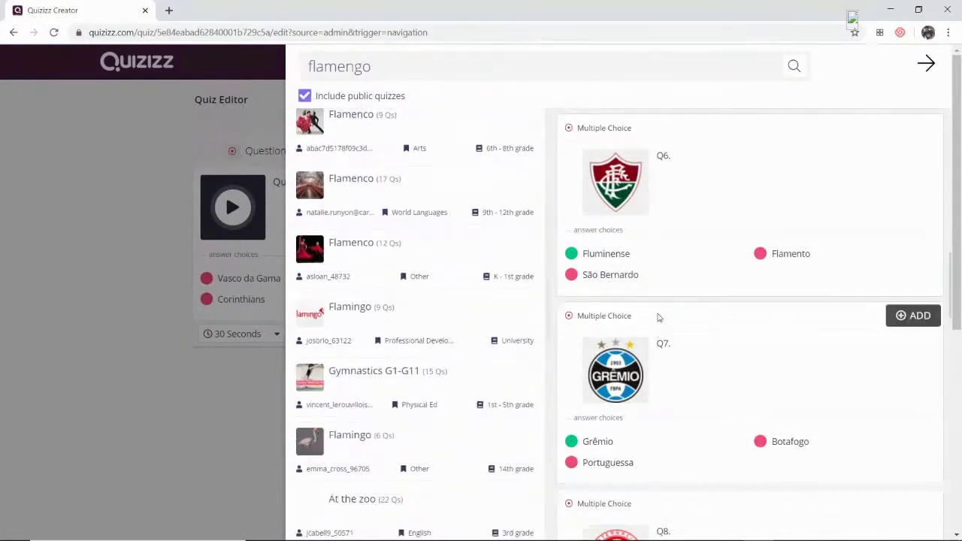
pyautogui.scroll(-1, 664, 290)
pyautogui.scroll(-3, 447, 338)
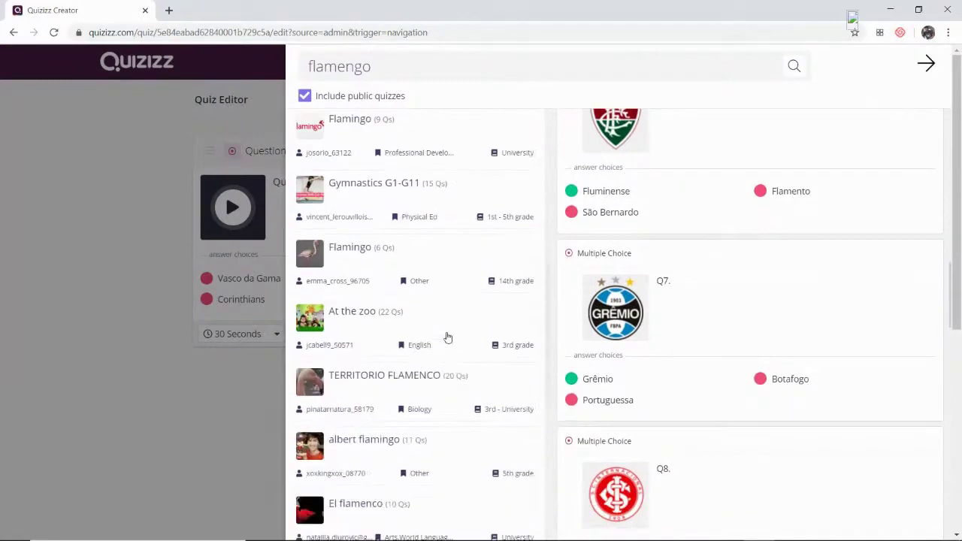
pyautogui.scroll(-3, 446, 338)
pyautogui.scroll(10, 446, 337)
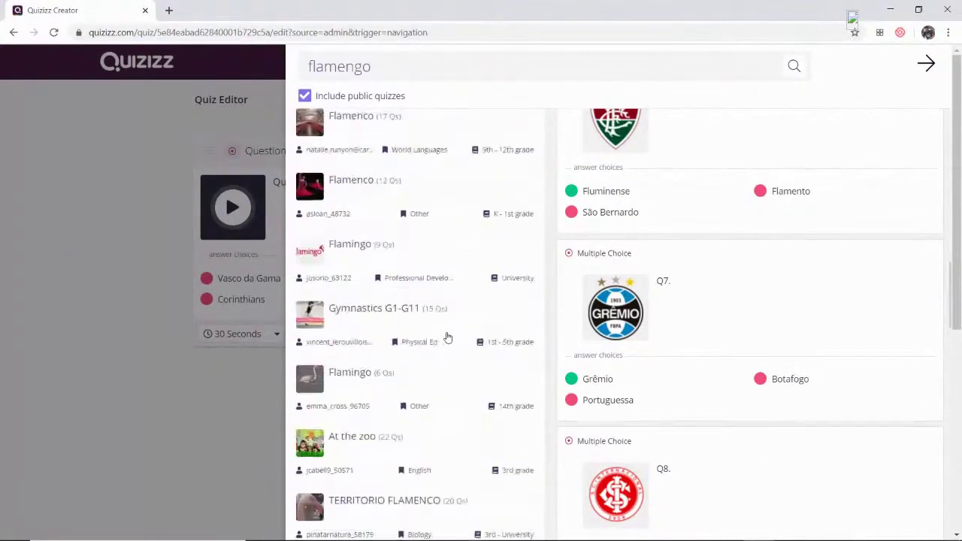
# - Refine the search to 'história do flamengo' and preview the HISTORIA quiz's questions
pyautogui.click(380, 58)
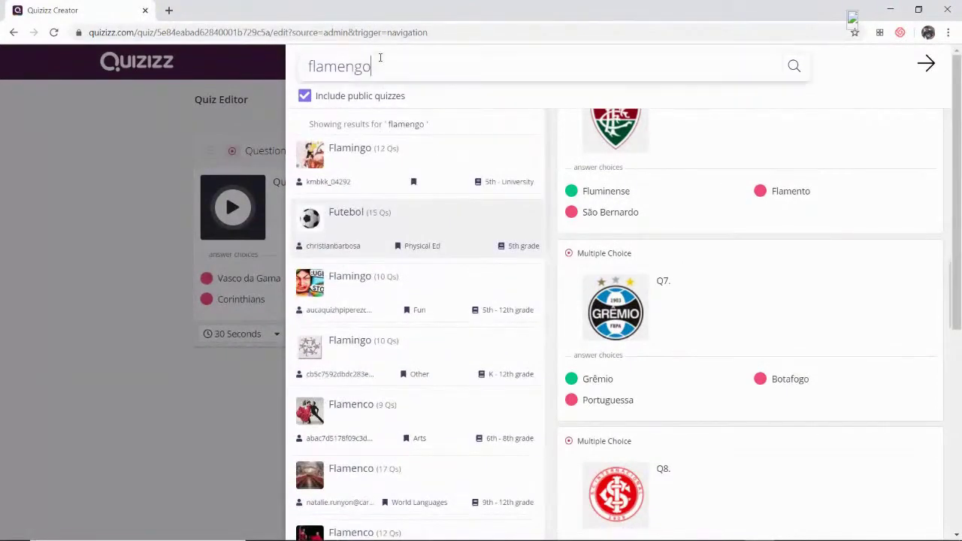
pyautogui.press('Home')
pyautogui.write('história do')
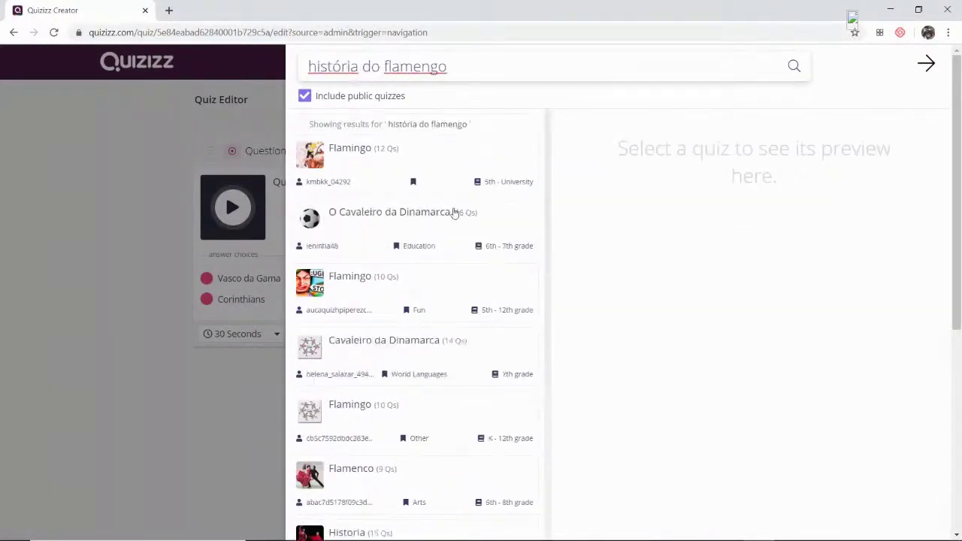
pyautogui.scroll(-2, 426, 253)
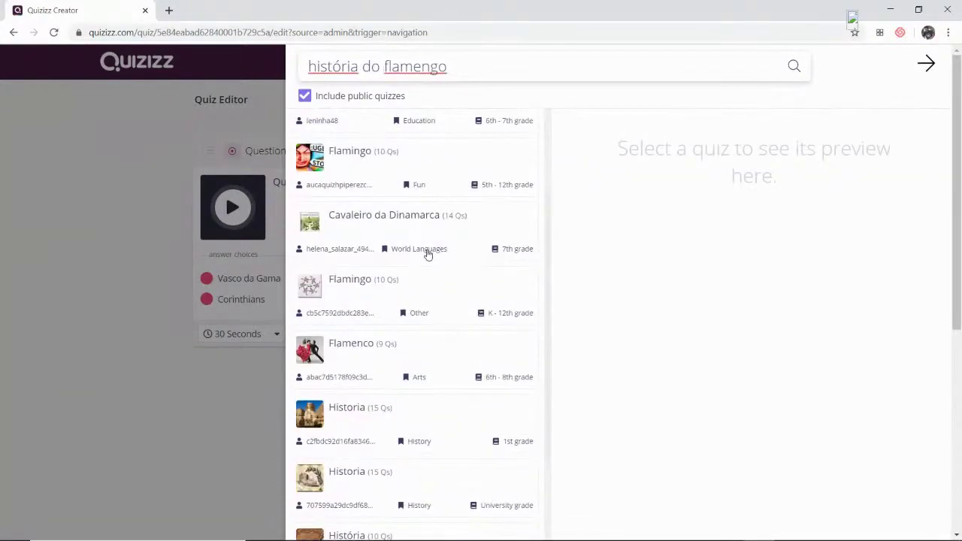
pyautogui.scroll(-3, 427, 254)
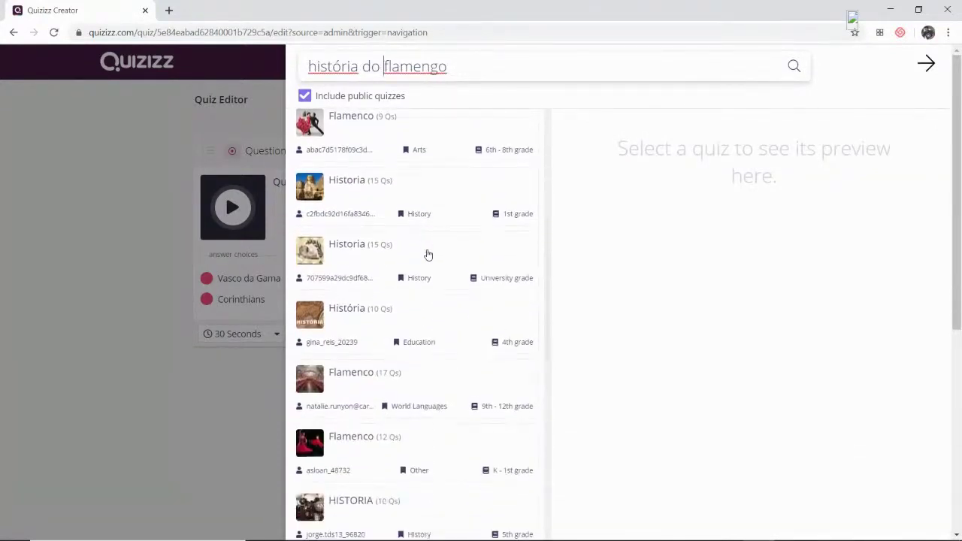
pyautogui.scroll(-3, 428, 255)
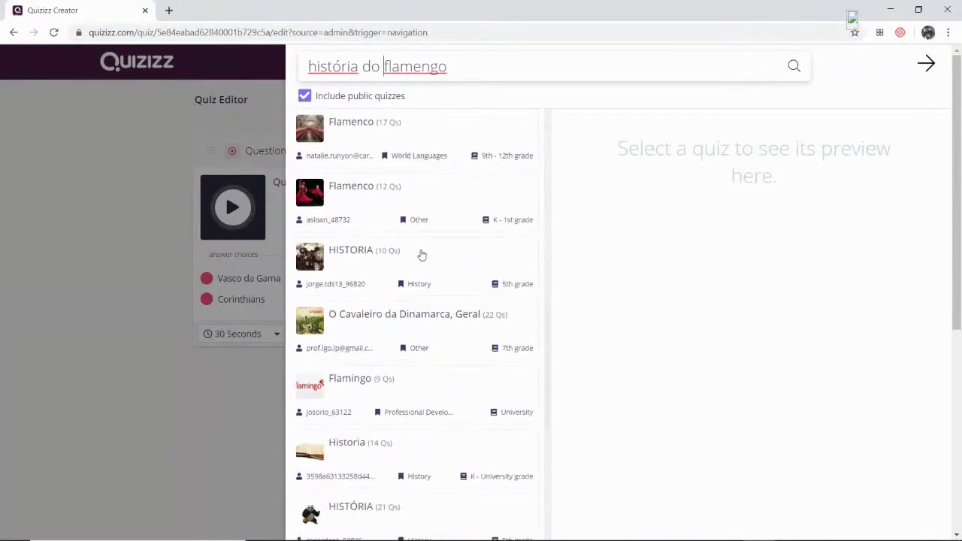
pyautogui.click(367, 256)
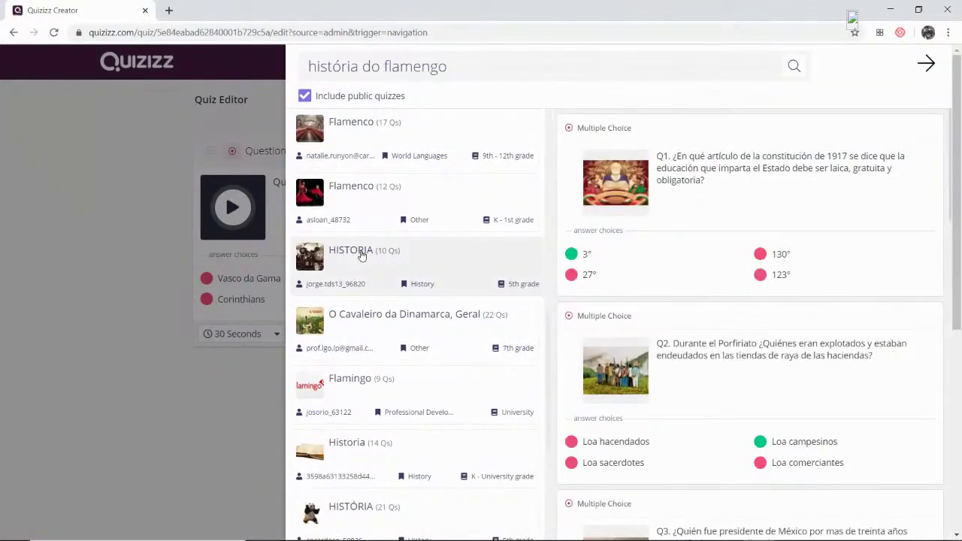
pyautogui.scroll(-1, 362, 256)
pyautogui.scroll(-1, 362, 256)
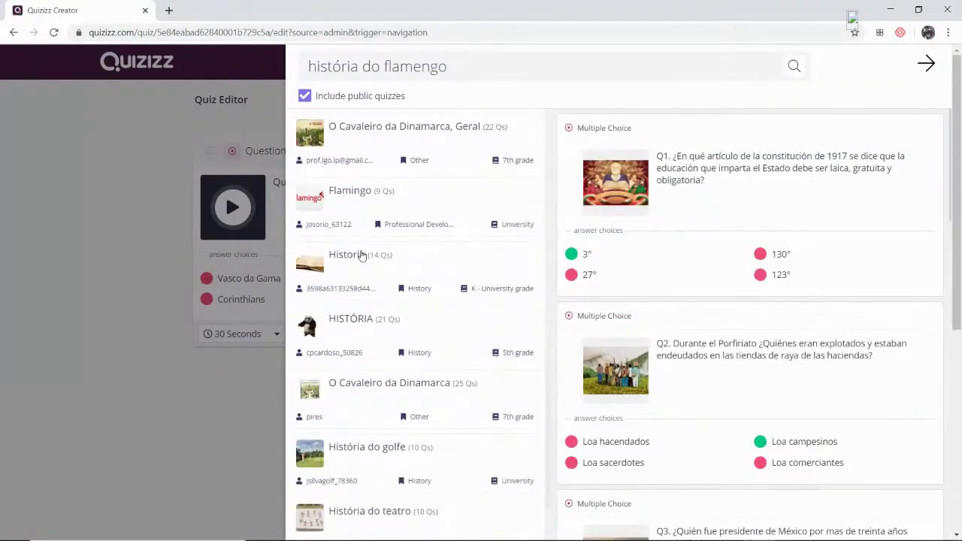
pyautogui.scroll(-4, 362, 256)
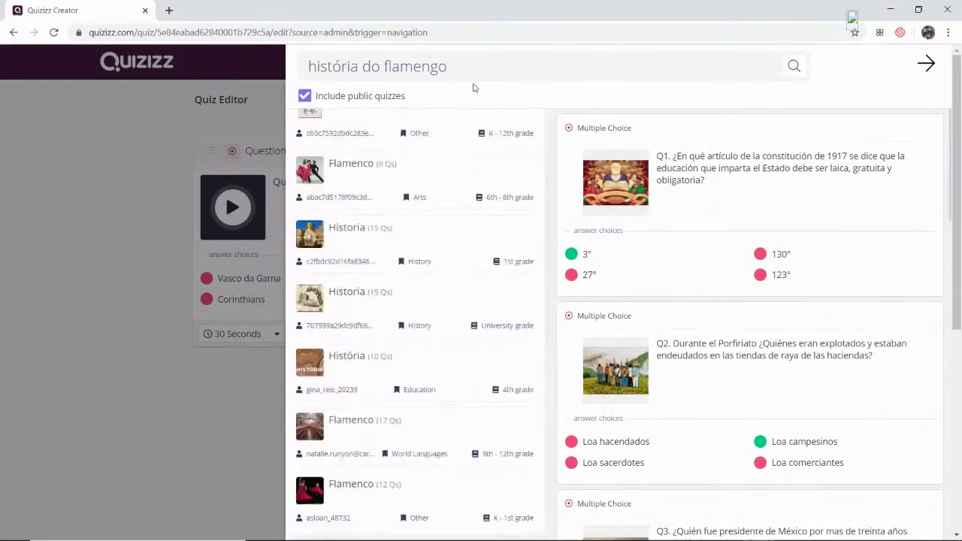
# - Replace the search text with 'coronavirus'
pyautogui.click(498, 61)
pyautogui.press('BackSpace')
pyautogui.press('BackSpace')
pyautogui.press('BackSpace')
pyautogui.press('BackSpace')
pyautogui.press('BackSpace')
pyautogui.press('BackSpace')
pyautogui.press('BackSpace')
pyautogui.press('BackSpace')
pyautogui.press('BackSpace')
pyautogui.press('BackSpace')
pyautogui.press('BackSpace')
pyautogui.press('BackSpace')
pyautogui.press('BackSpace')
pyautogui.press('BackSpace')
pyautogui.press('BackSpace')
pyautogui.press('BackSpace')
pyautogui.press('BackSpace')
pyautogui.press('BackSpace')
pyautogui.press('BackSpace')
pyautogui.press('BackSpace')
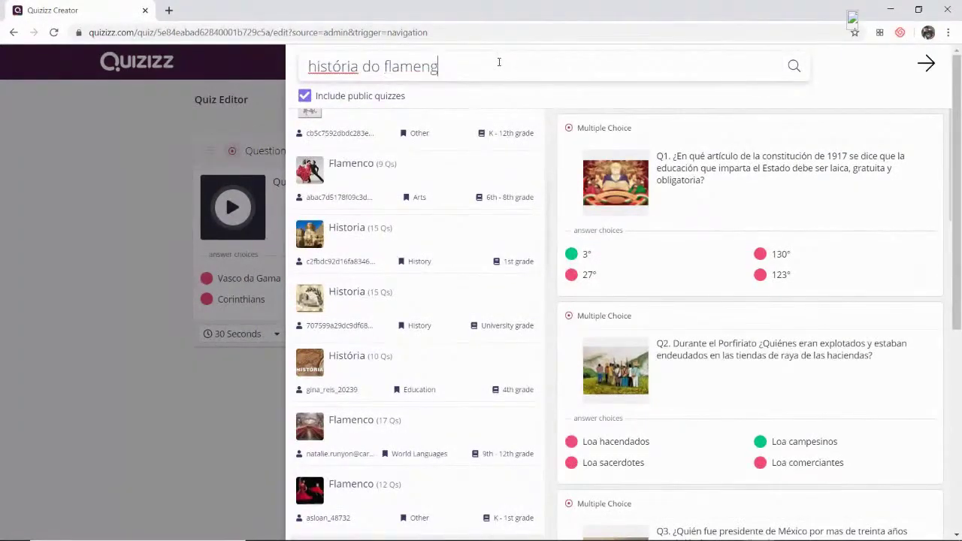
pyautogui.write('c')
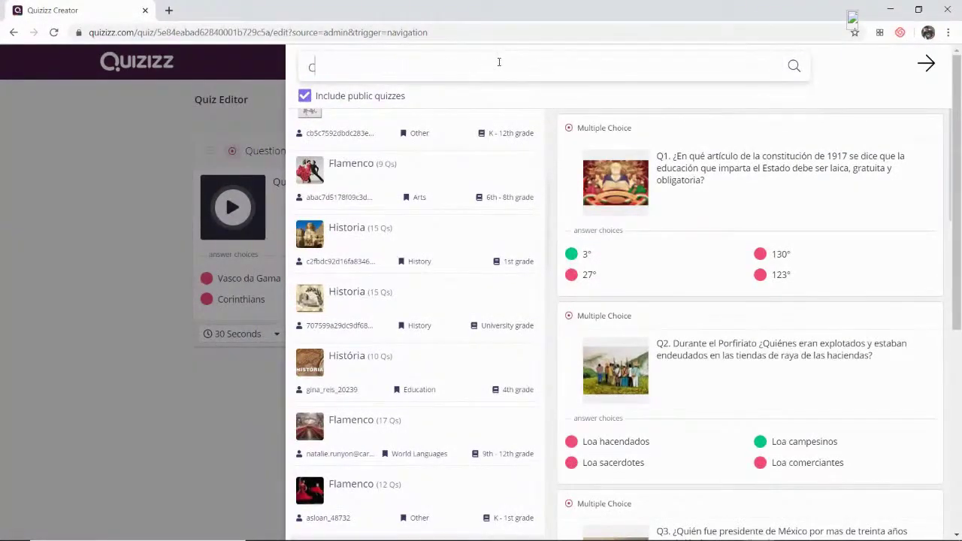
pyautogui.write('oronavirus')
# - Run the coronavirus search and preview several of the Coronavirus quizzes found
pyautogui.press('Return')
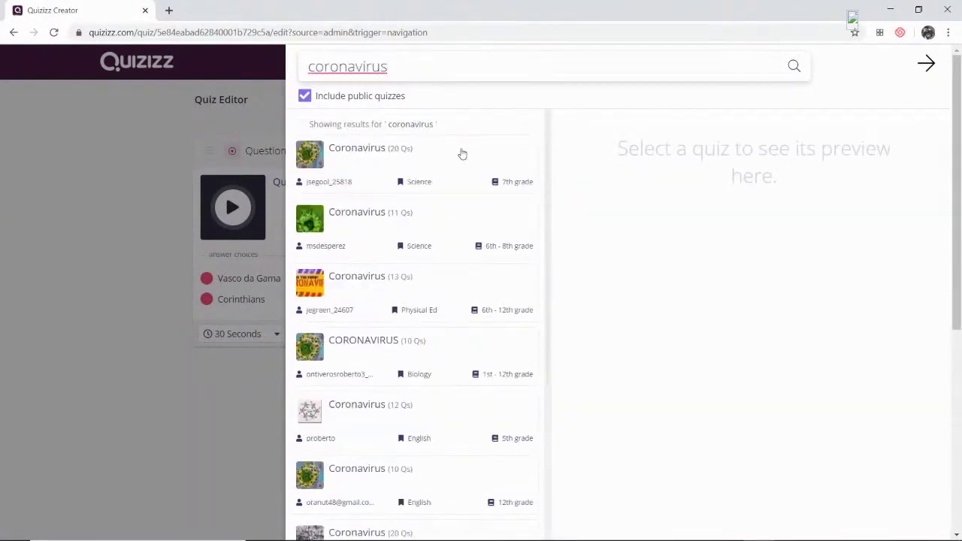
pyautogui.click(361, 155)
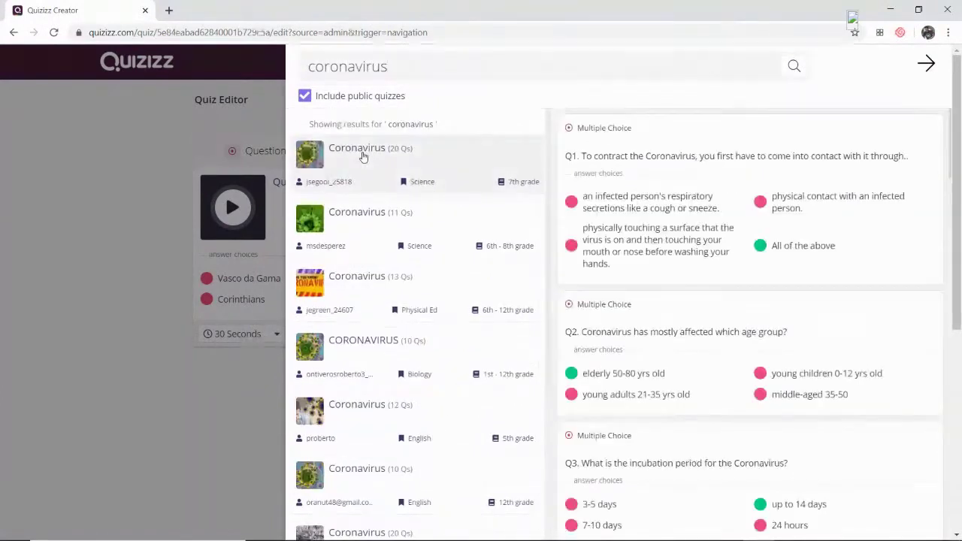
pyautogui.click(368, 218)
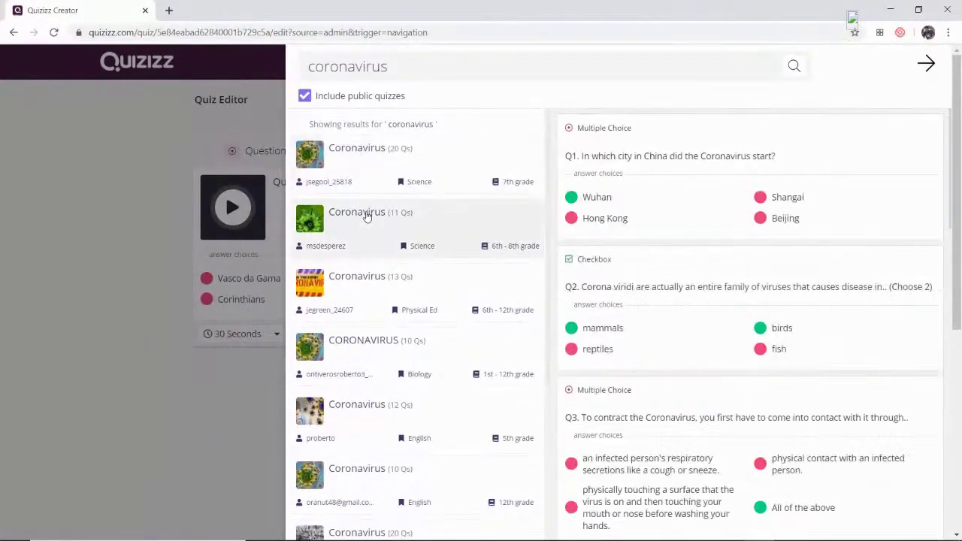
pyautogui.click(379, 286)
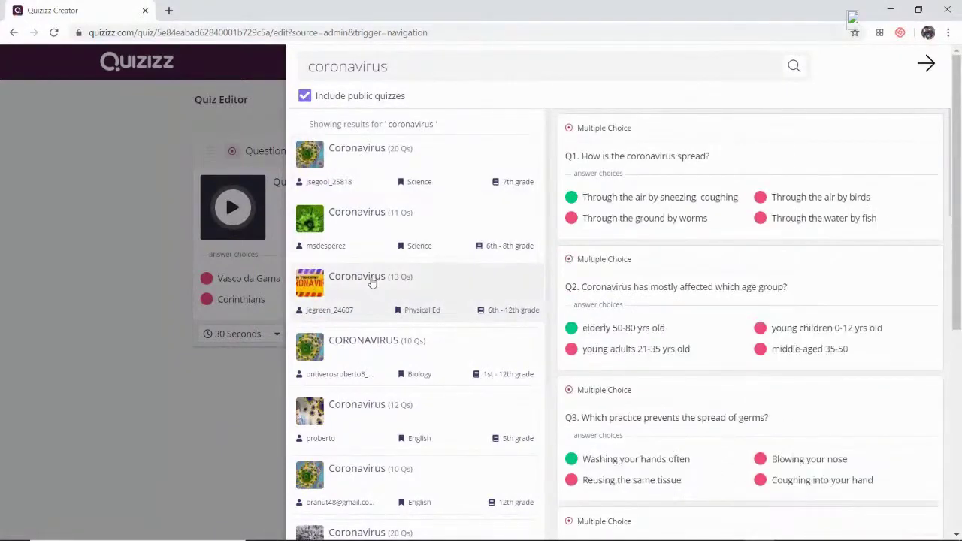
pyautogui.click(368, 339)
pyautogui.scroll(-2, 376, 342)
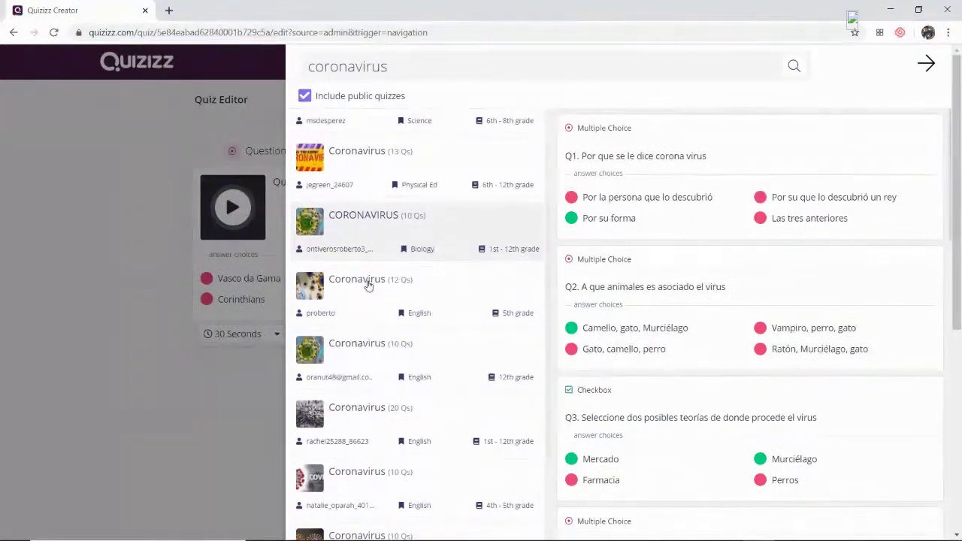
pyautogui.click(369, 284)
pyautogui.click(363, 346)
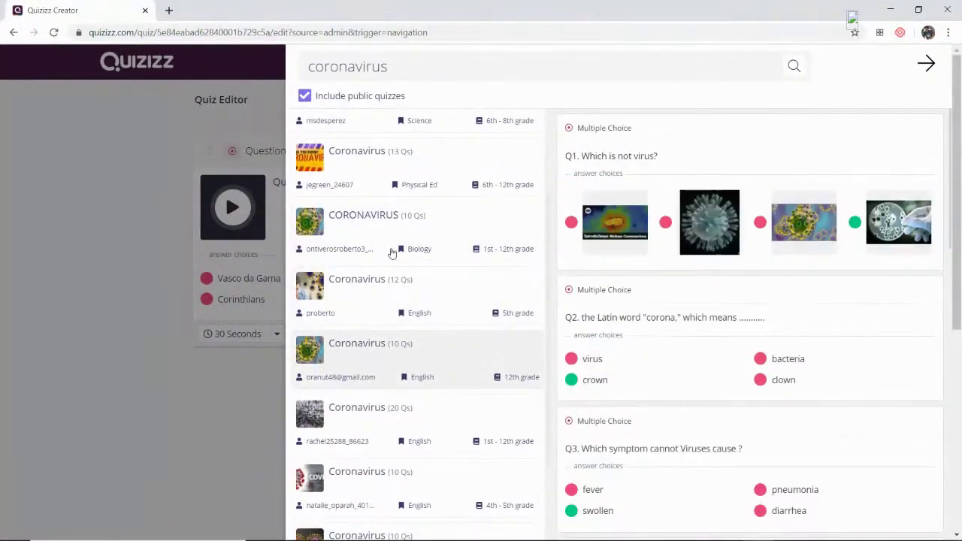
# - Refine the search to 'coronavirus portugues' and preview the resulting quizzes
pyautogui.click(445, 66)
pyautogui.write('portugues')
pyautogui.press('Return')
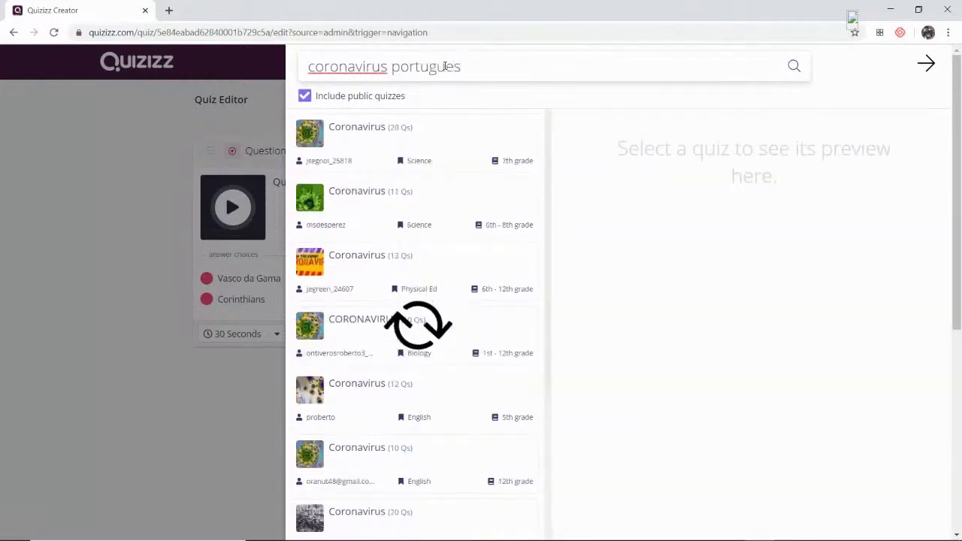
pyautogui.click(372, 210)
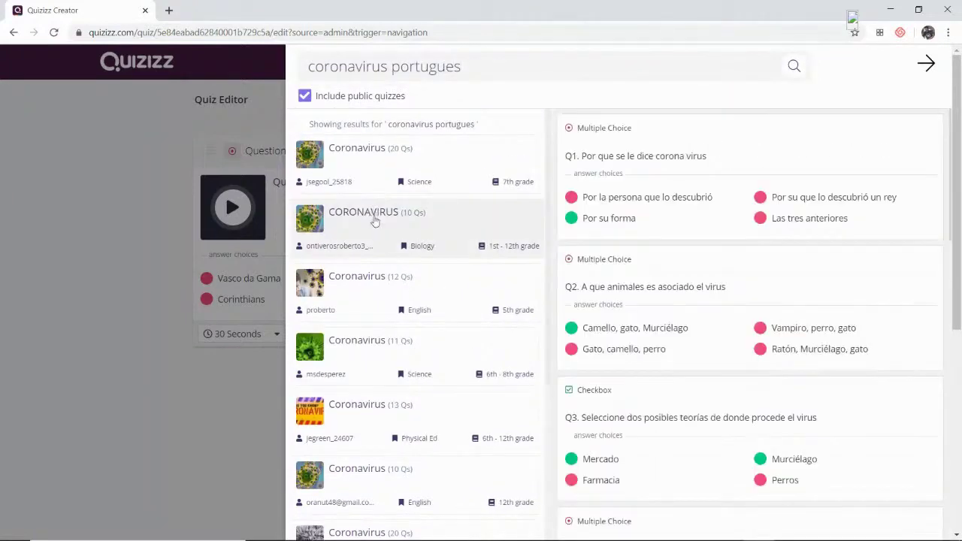
pyautogui.scroll(-3, 358, 354)
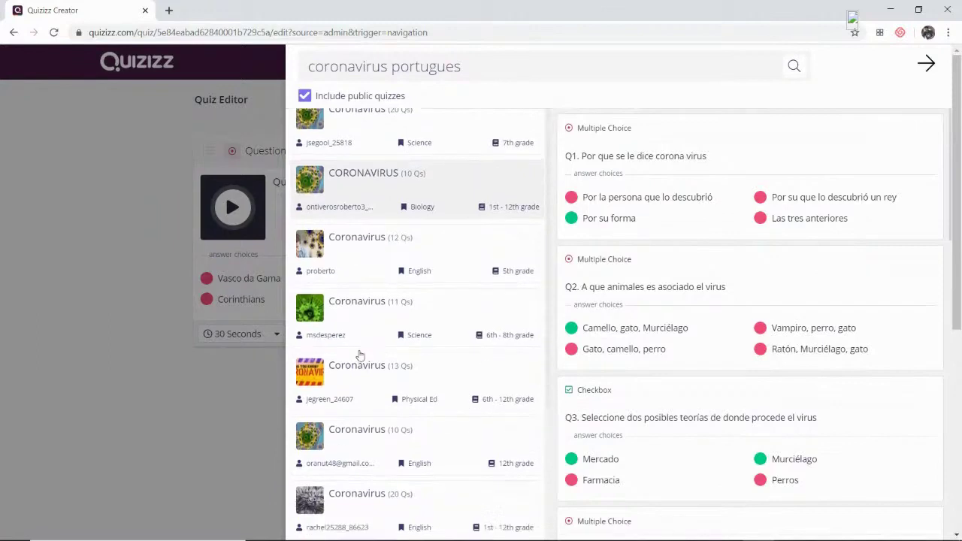
pyautogui.click(365, 287)
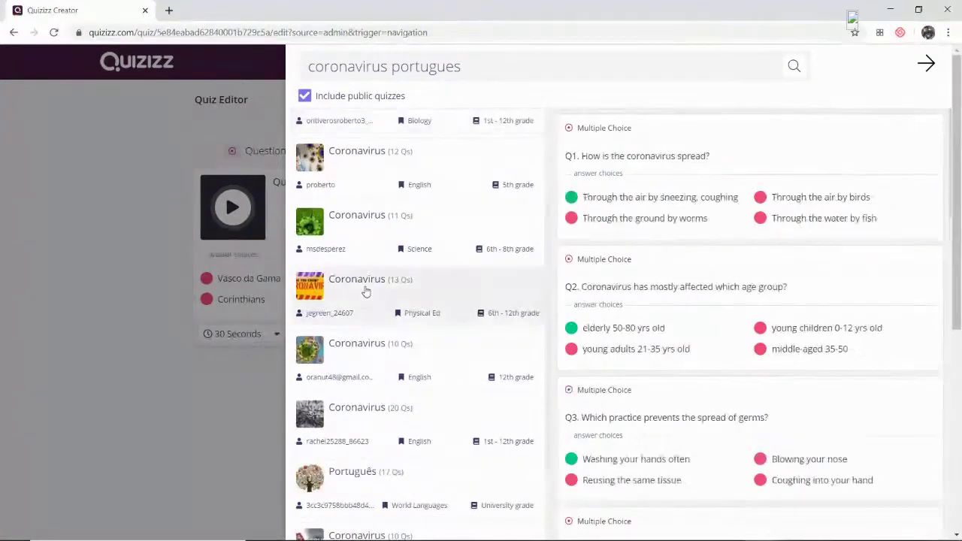
pyautogui.click(351, 408)
pyautogui.scroll(-3, 357, 402)
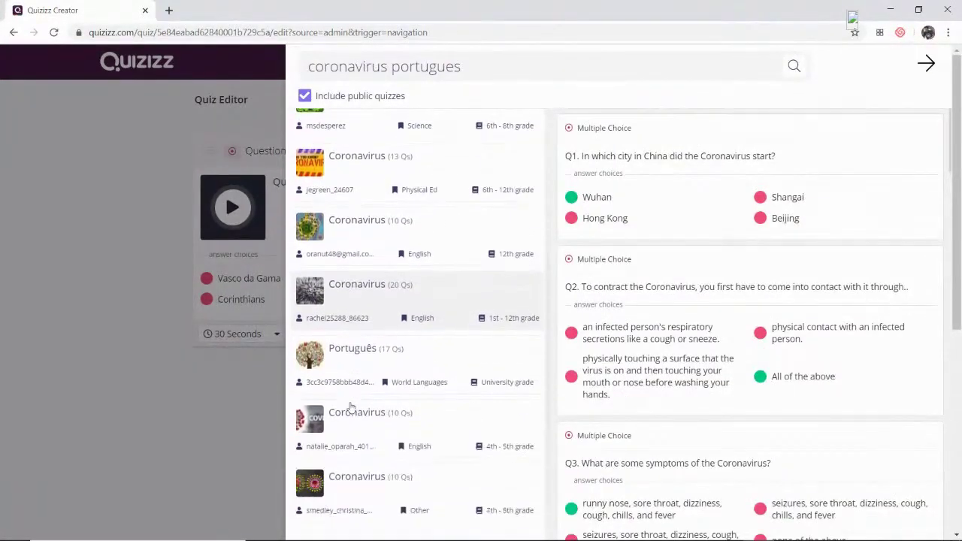
pyautogui.click(363, 375)
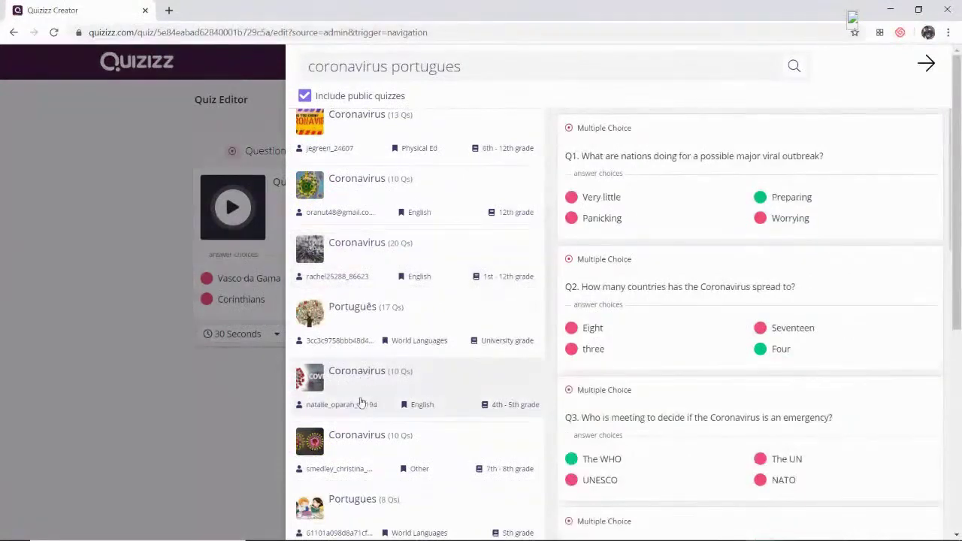
pyautogui.click(360, 443)
pyautogui.scroll(-2, 360, 444)
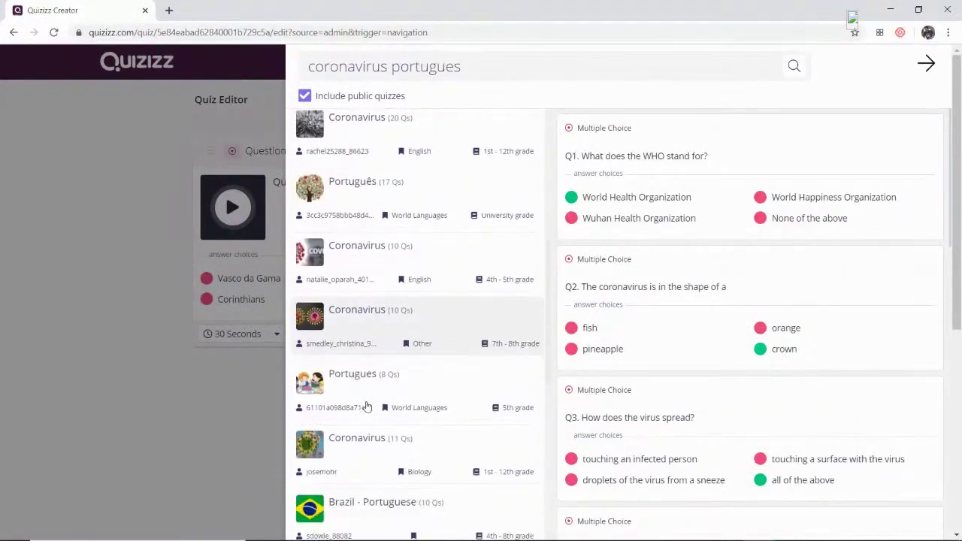
pyautogui.click(364, 374)
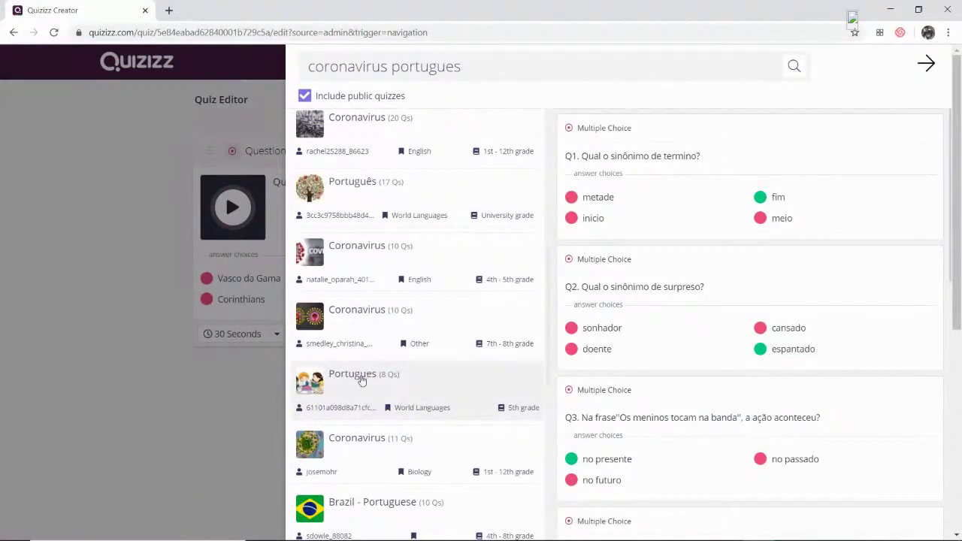
pyautogui.click(368, 511)
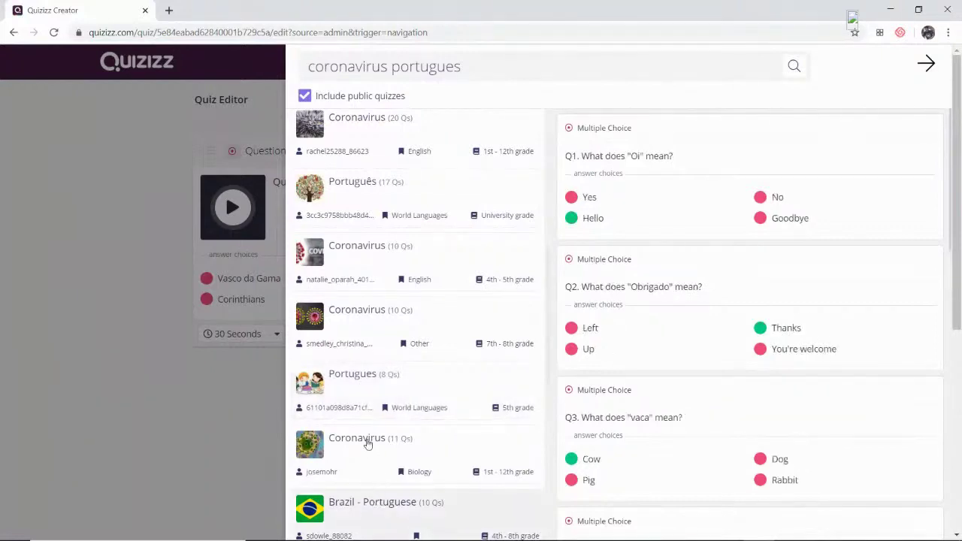
pyautogui.click(367, 444)
# - Add the 'Qué es el Coronavirus?' question to the quiz and close the search
pyautogui.moveTo(658, 324)
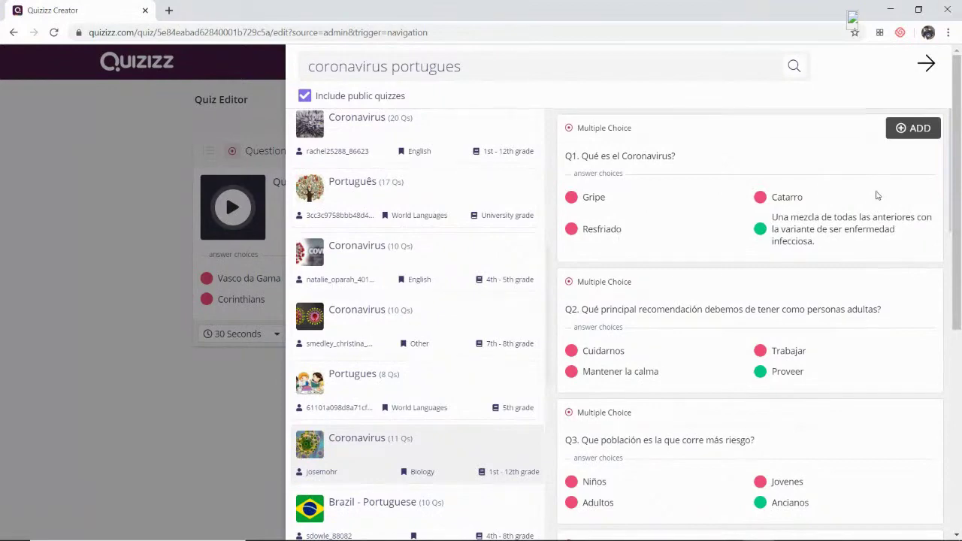
pyautogui.click(917, 136)
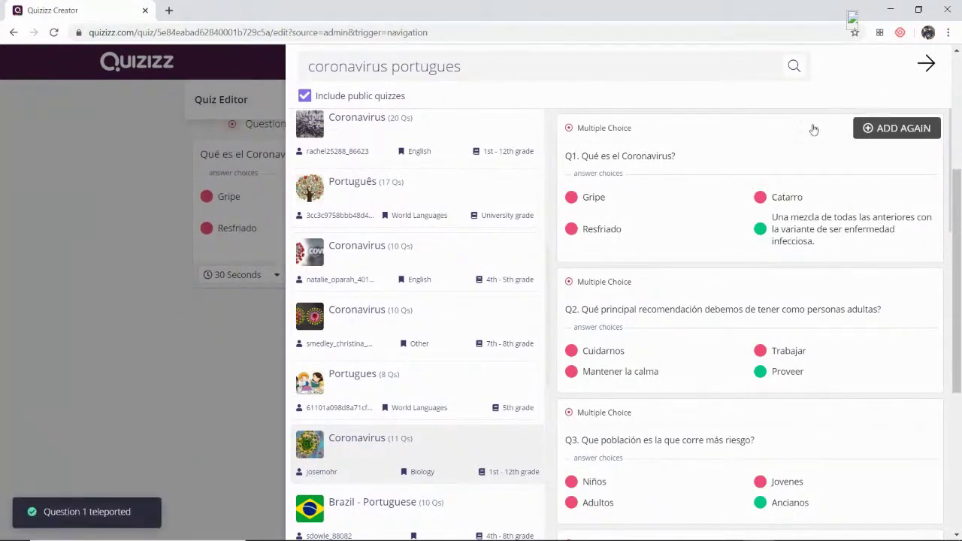
pyautogui.click(209, 345)
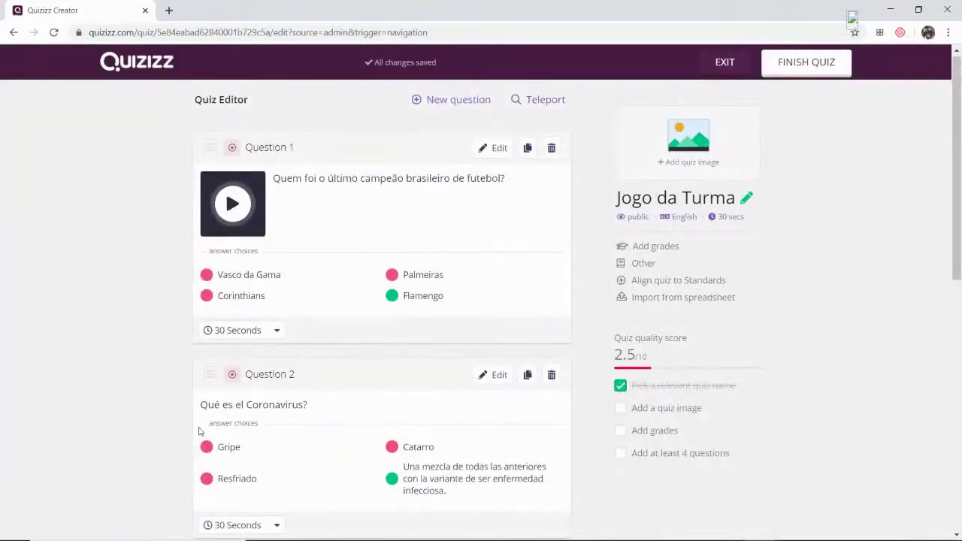
# - Reword Question 2 as 'O que é o coronavírus?' and save it
pyautogui.scroll(-2, 200, 430)
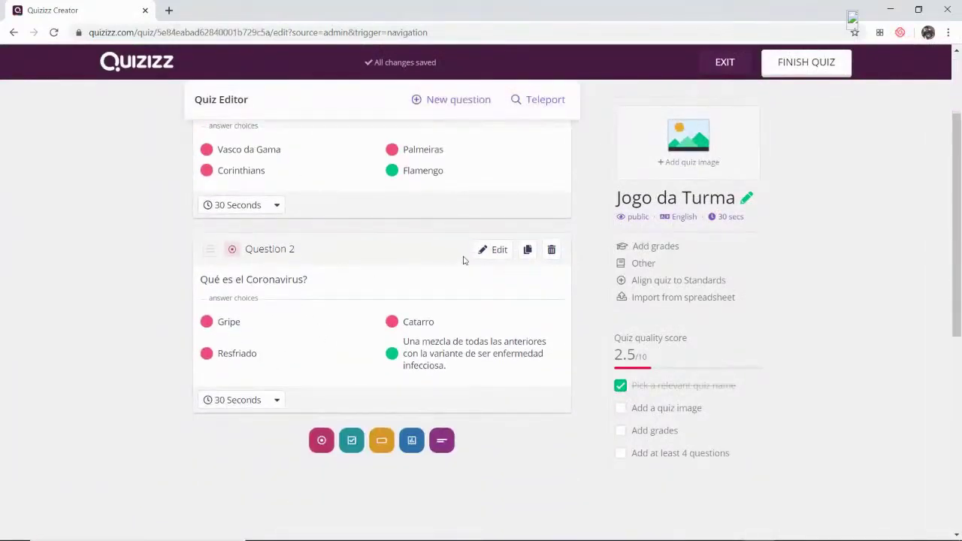
pyautogui.click(495, 252)
pyautogui.moveTo(253, 154); pyautogui.dragTo(32, 153)
pyautogui.write('O que')
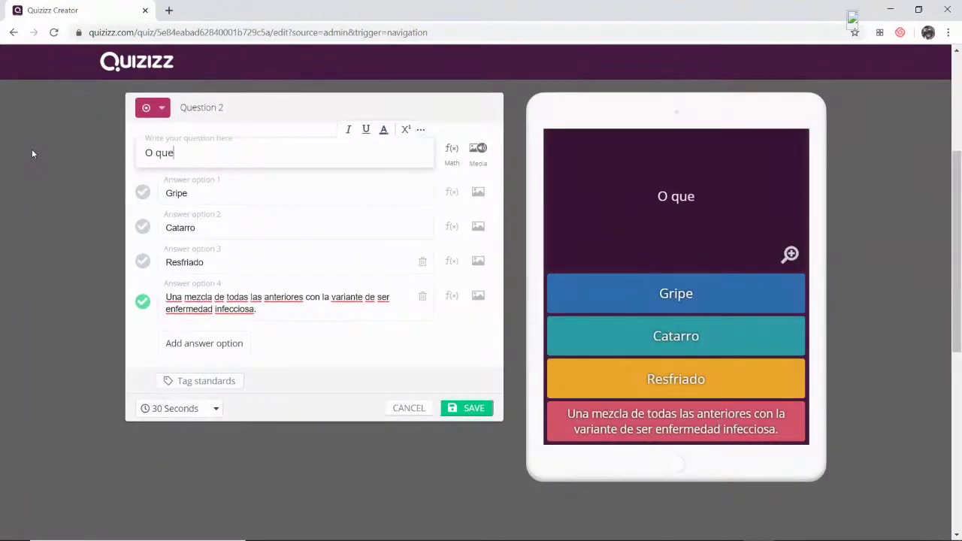
pyautogui.write(' é o coronaví')
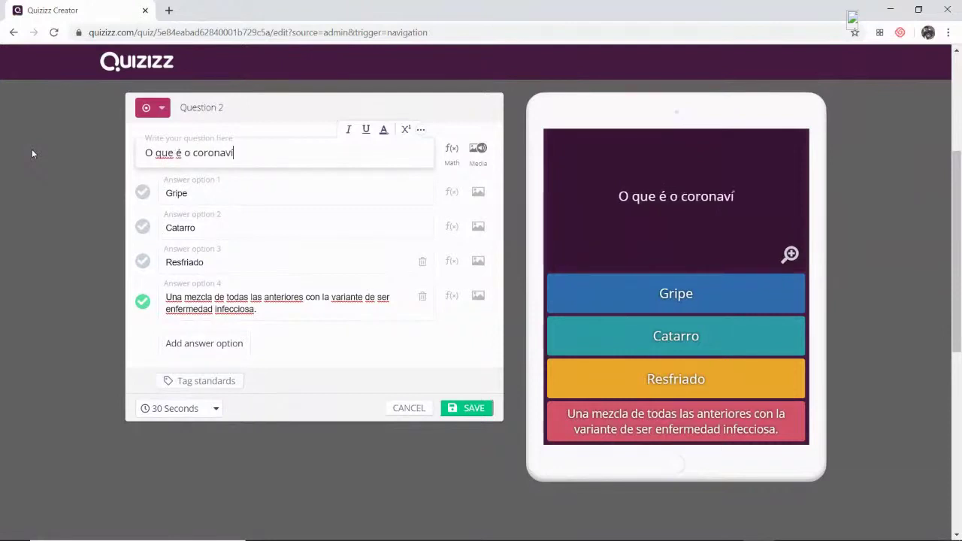
pyautogui.press('BackSpace')
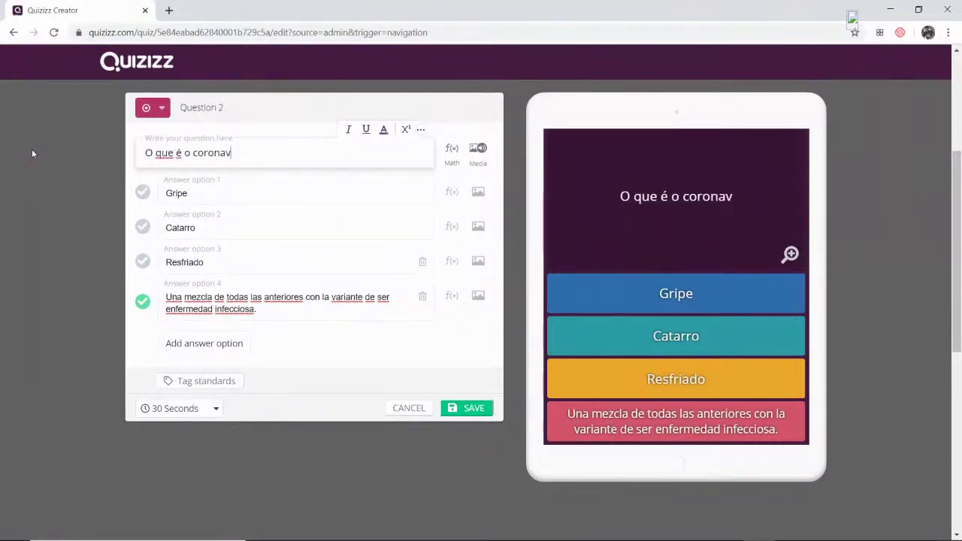
pyautogui.write('írus')
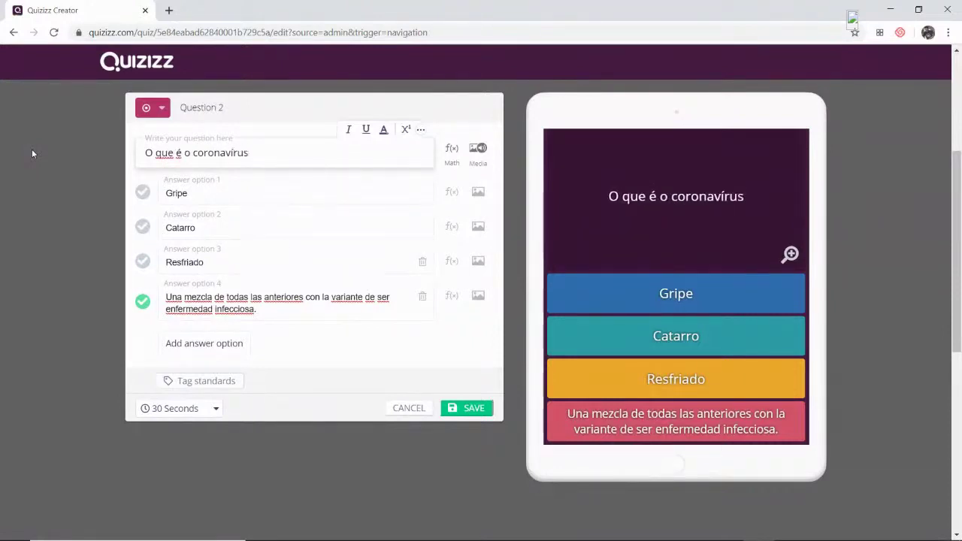
pyautogui.write('?')
pyautogui.click(481, 415)
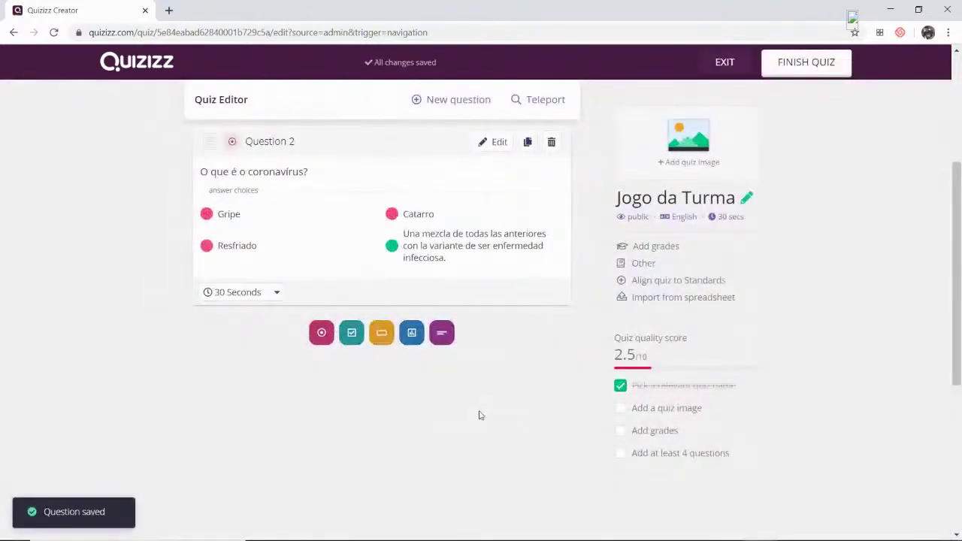
pyautogui.scroll(3, 448, 373)
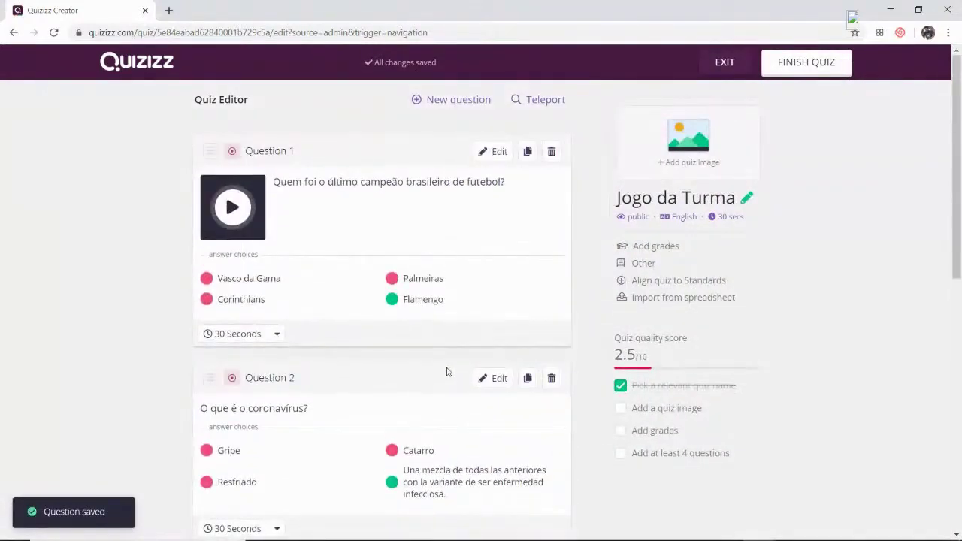
# - Search 'campinas', add the 'São estados da Região Sul:' question from the REVISÃO quiz, and return to the editor
pyautogui.click(555, 105)
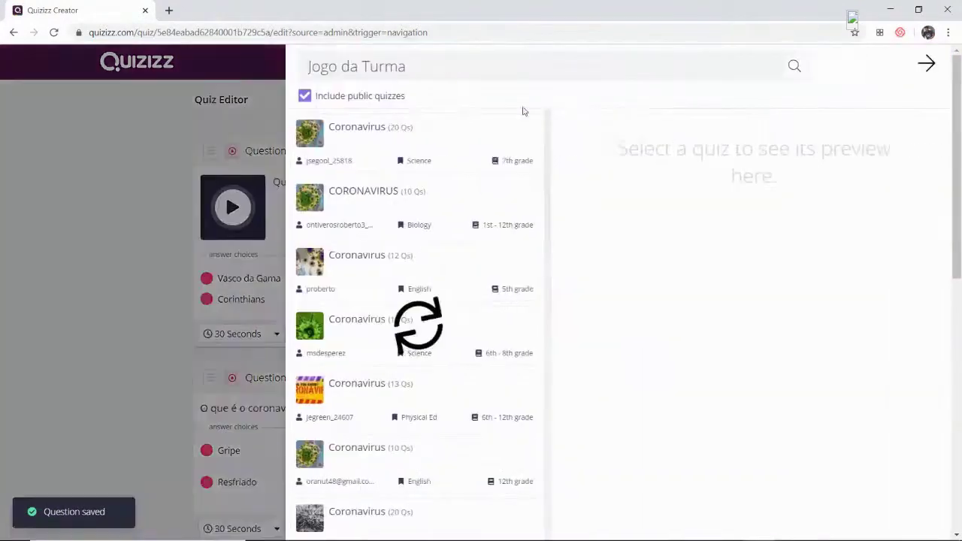
pyautogui.press('BackSpace')
pyautogui.press('BackSpace')
pyautogui.press('BackSpace')
pyautogui.press('BackSpace')
pyautogui.press('BackSpace')
pyautogui.press('BackSpace')
pyautogui.press('BackSpace')
pyautogui.press('BackSpace')
pyautogui.press('BackSpace')
pyautogui.press('BackSpace')
pyautogui.press('BackSpace')
pyautogui.press('BackSpace')
pyautogui.press('BackSpace')
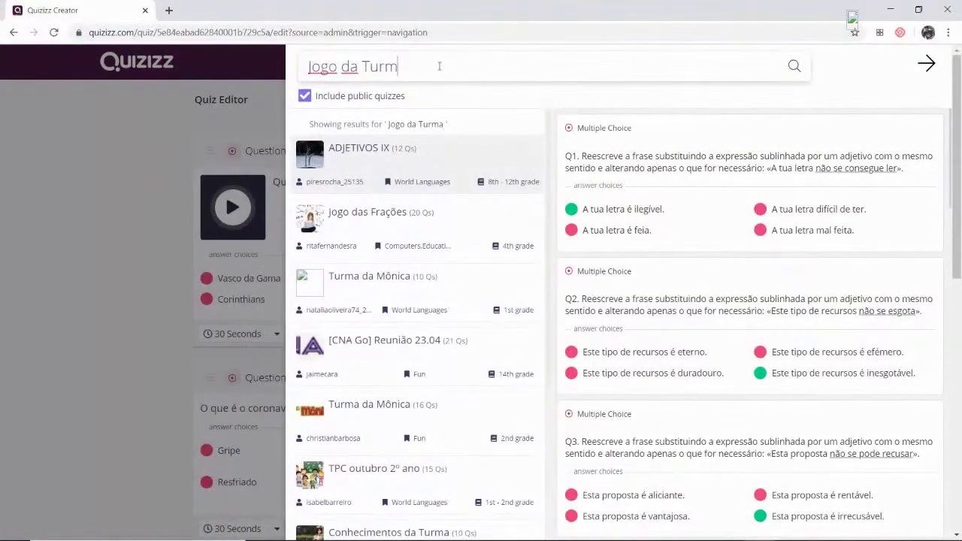
pyautogui.write('campinas')
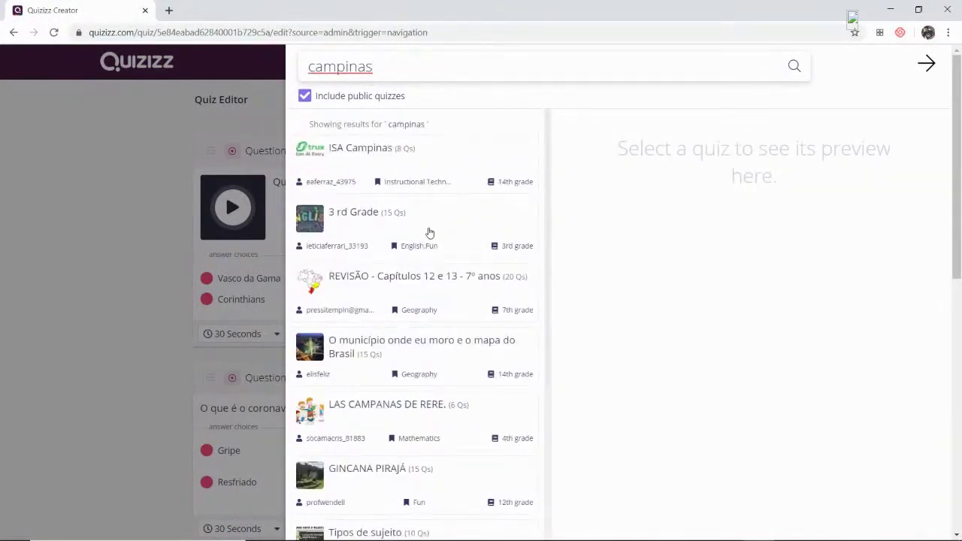
pyautogui.scroll(-1, 429, 232)
pyautogui.click(422, 217)
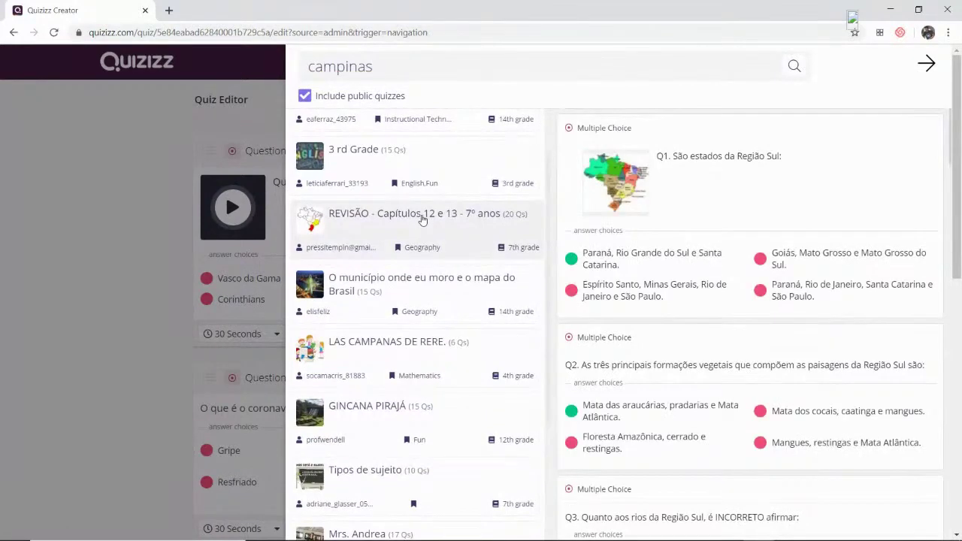
pyautogui.moveTo(782, 172)
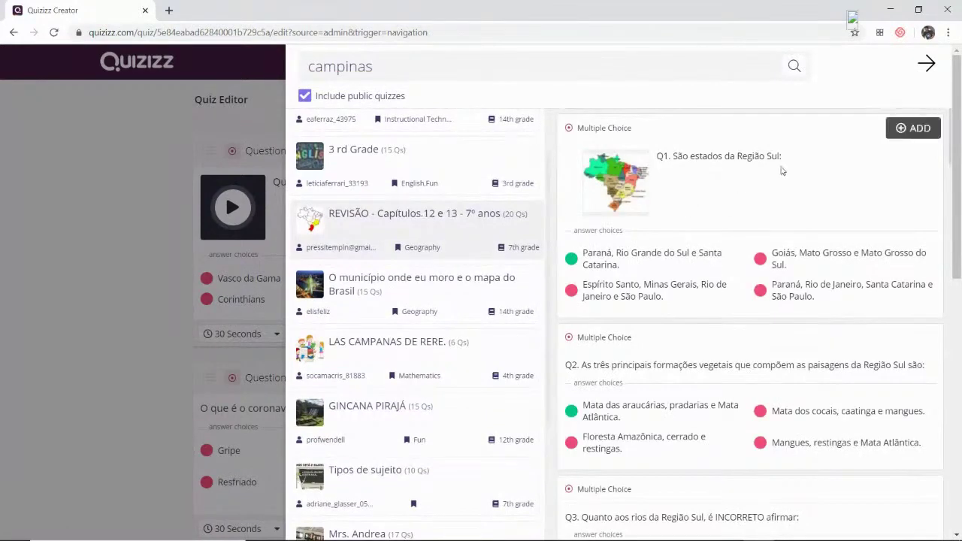
pyautogui.click(917, 132)
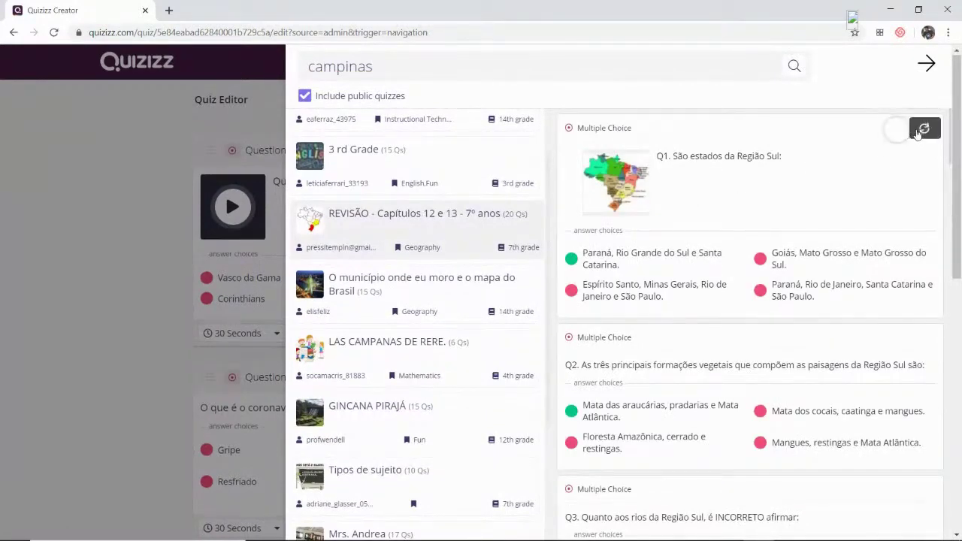
pyautogui.click(927, 64)
pyautogui.scroll(3, 507, 338)
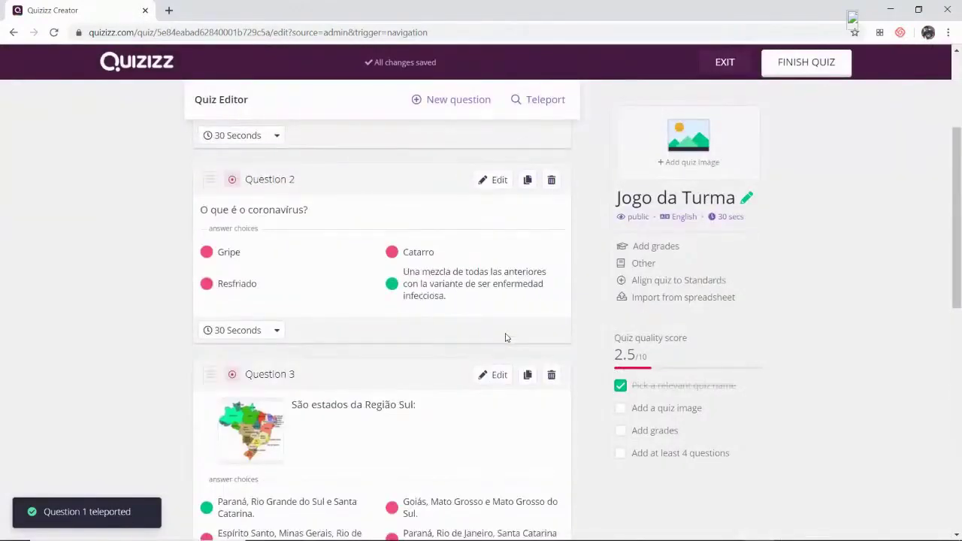
pyautogui.scroll(3, 506, 338)
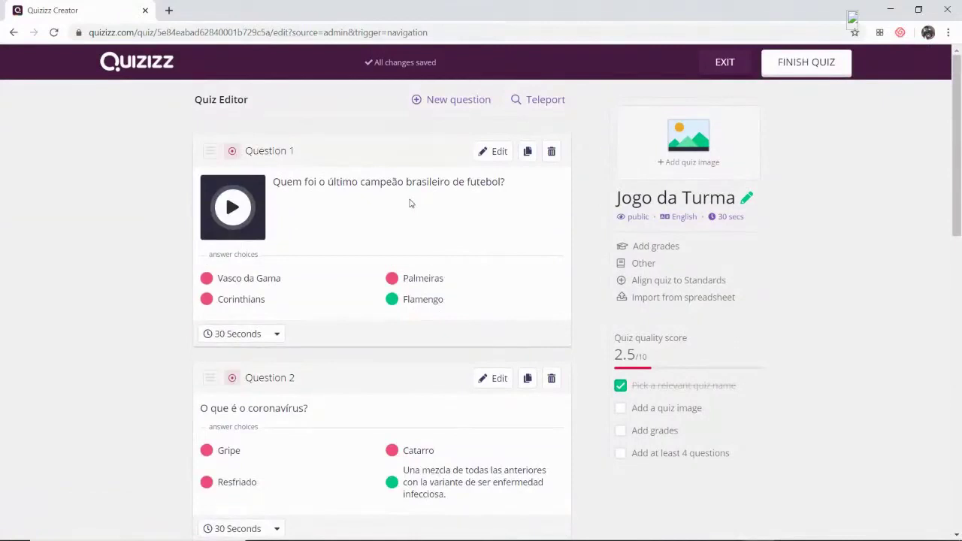
# - Make Jogo da Turma private and set its language to Portuguese
pyautogui.click(636, 218)
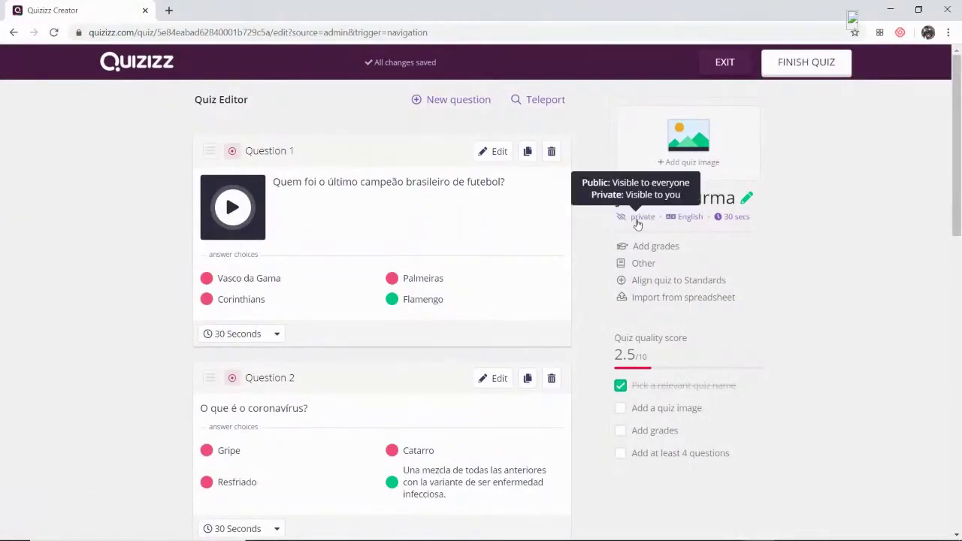
pyautogui.click(812, 69)
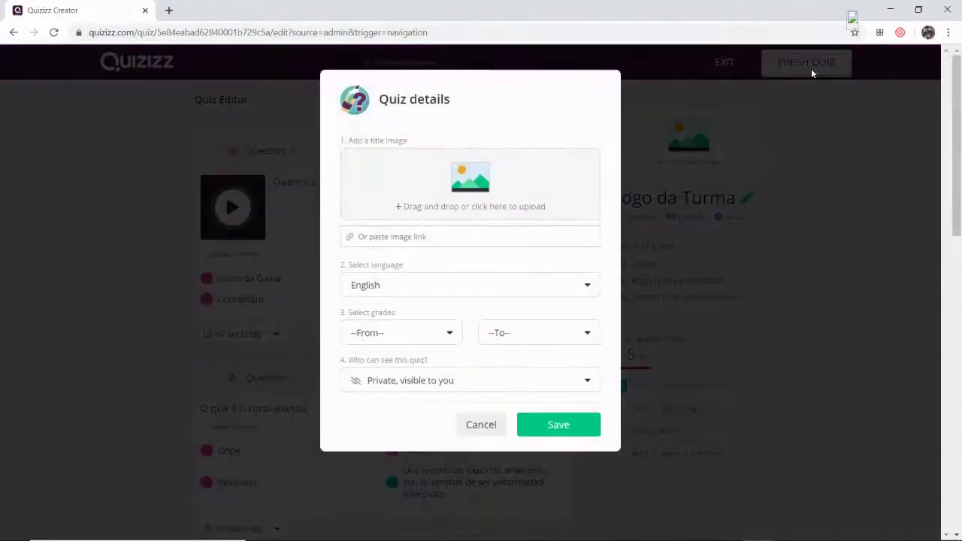
pyautogui.click(397, 289)
pyautogui.click(598, 323)
pyautogui.moveTo(598, 321); pyautogui.dragTo(596, 370)
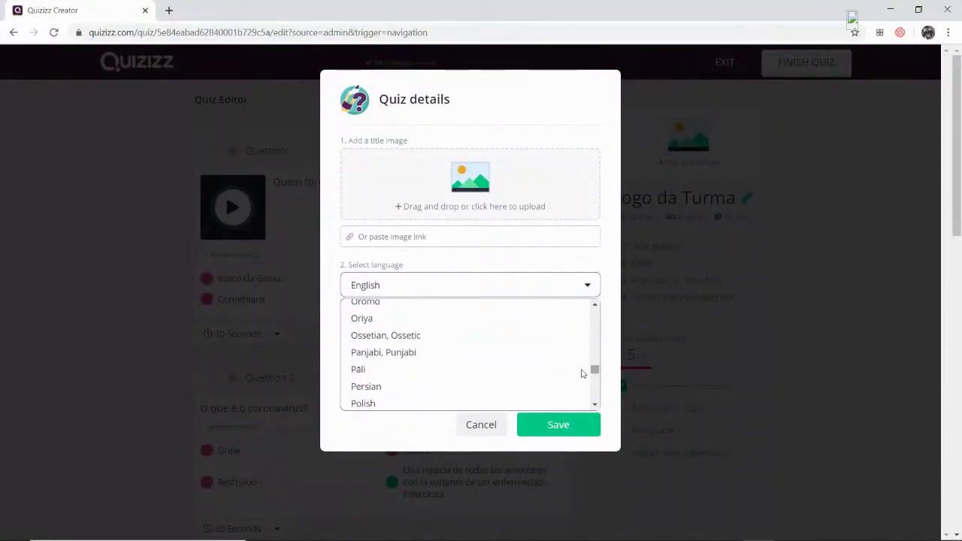
pyautogui.scroll(-1, 426, 367)
pyautogui.click(414, 377)
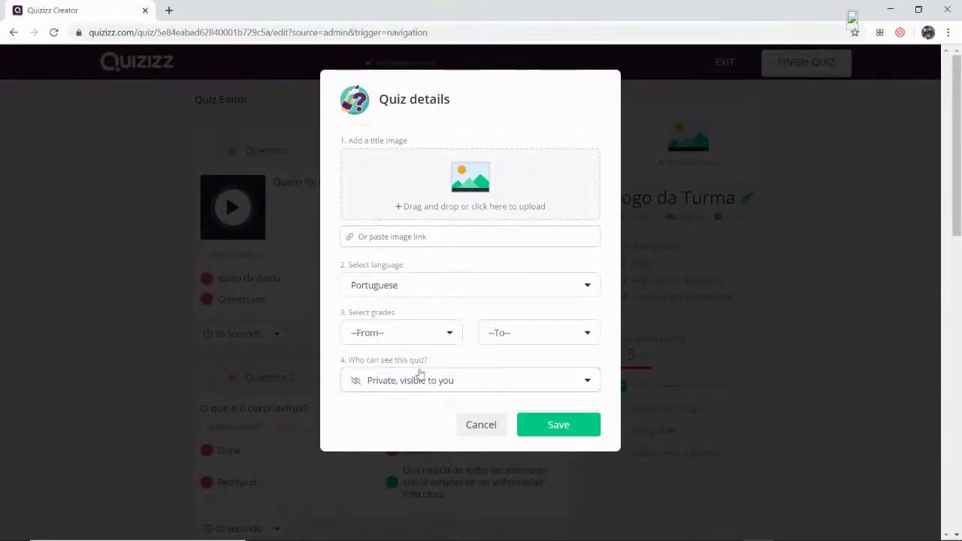
# - Set the grade range to University through University and save, publishing the quiz
pyautogui.click(449, 336)
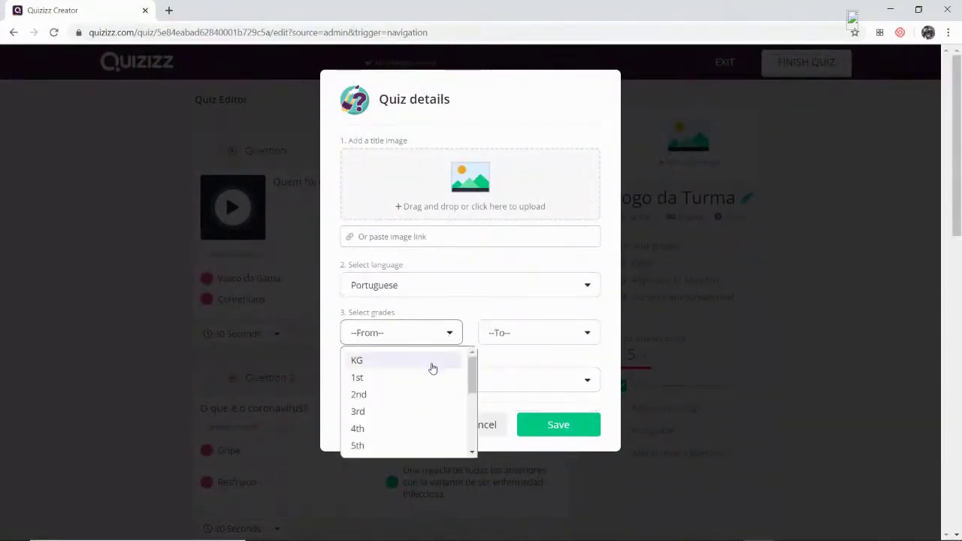
pyautogui.moveTo(468, 375); pyautogui.dragTo(469, 427)
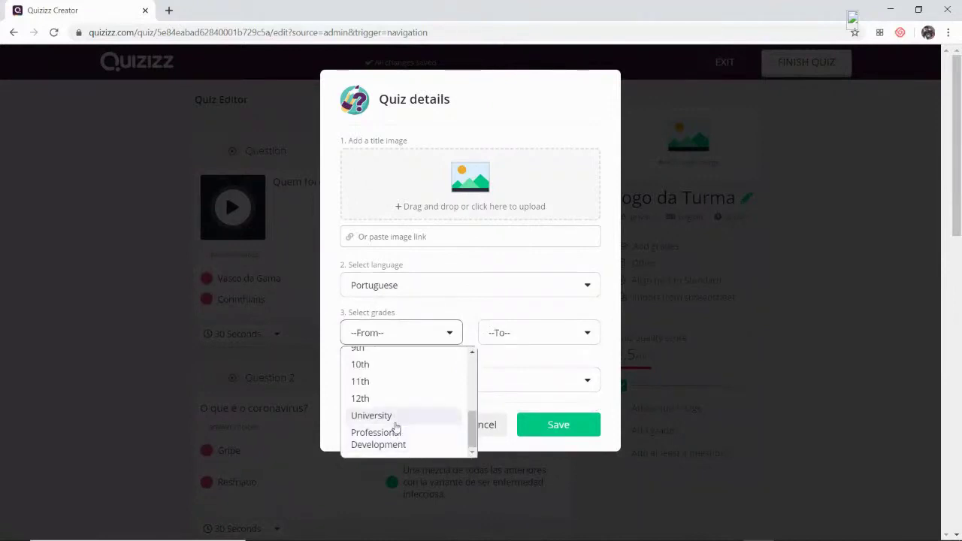
pyautogui.click(400, 422)
pyautogui.click(501, 342)
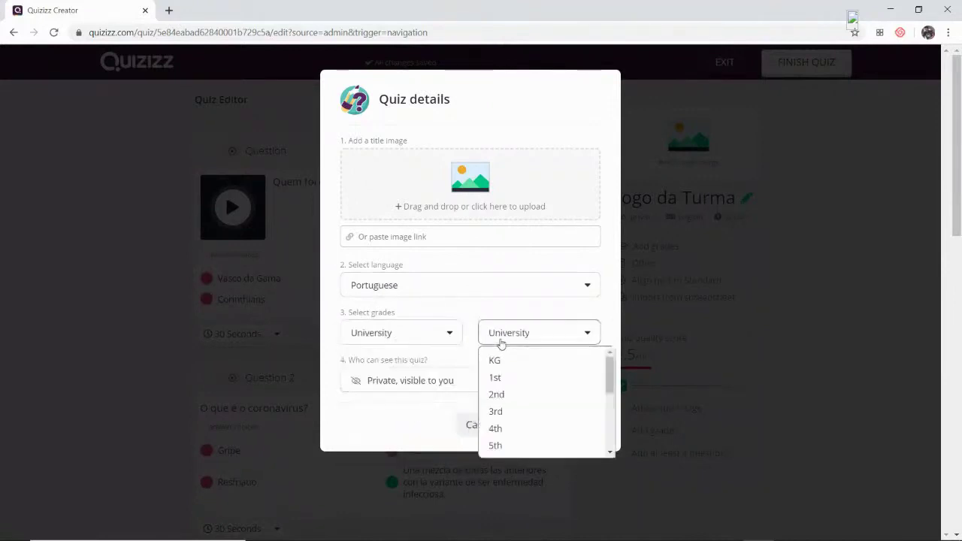
pyautogui.scroll(-3, 515, 417)
pyautogui.click(510, 418)
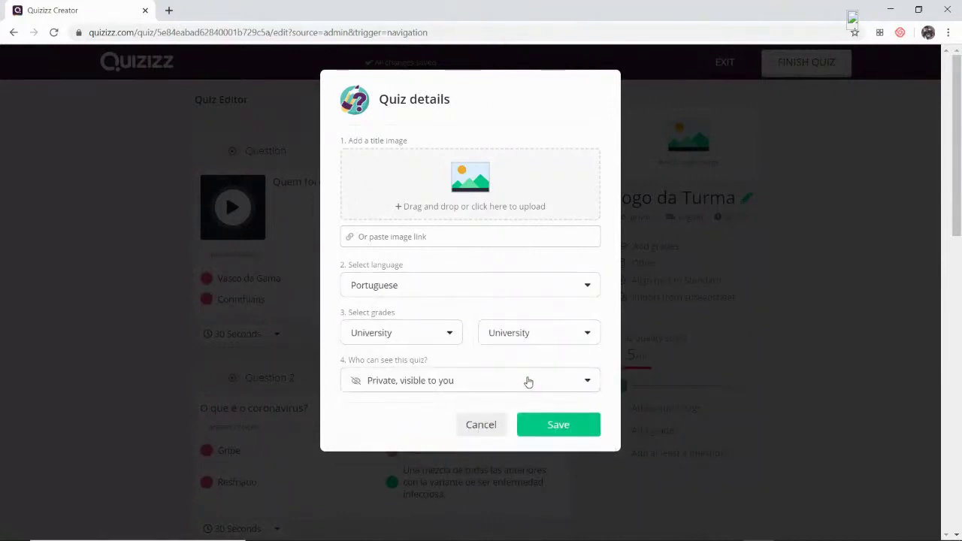
pyautogui.click(560, 426)
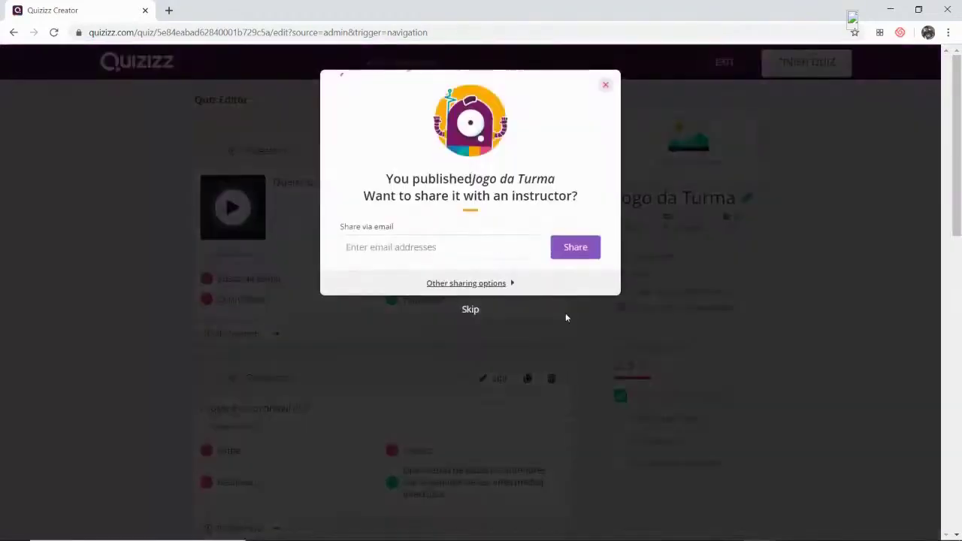
pyautogui.click(606, 85)
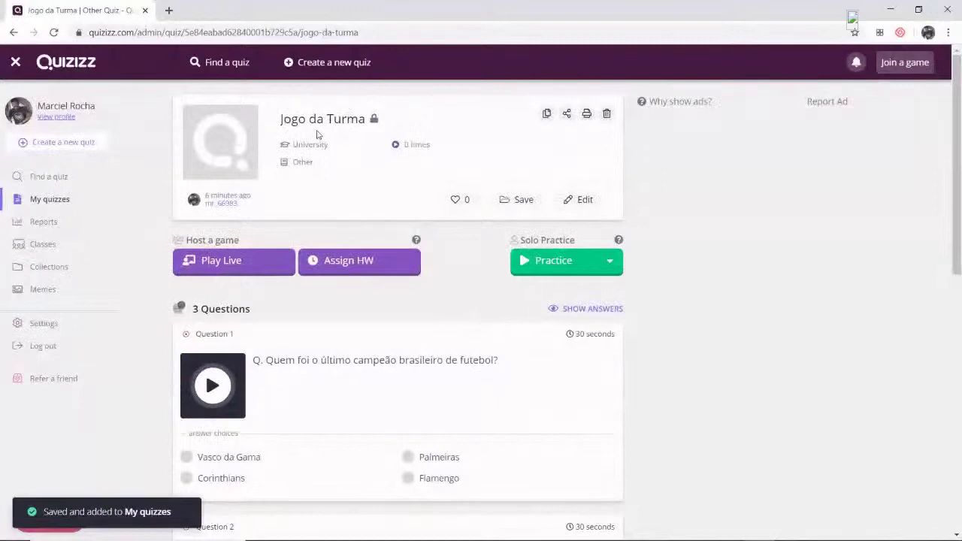
# - Review the published Jogo da Turma page, then go to the Memes section
pyautogui.scroll(-5, 340, 317)
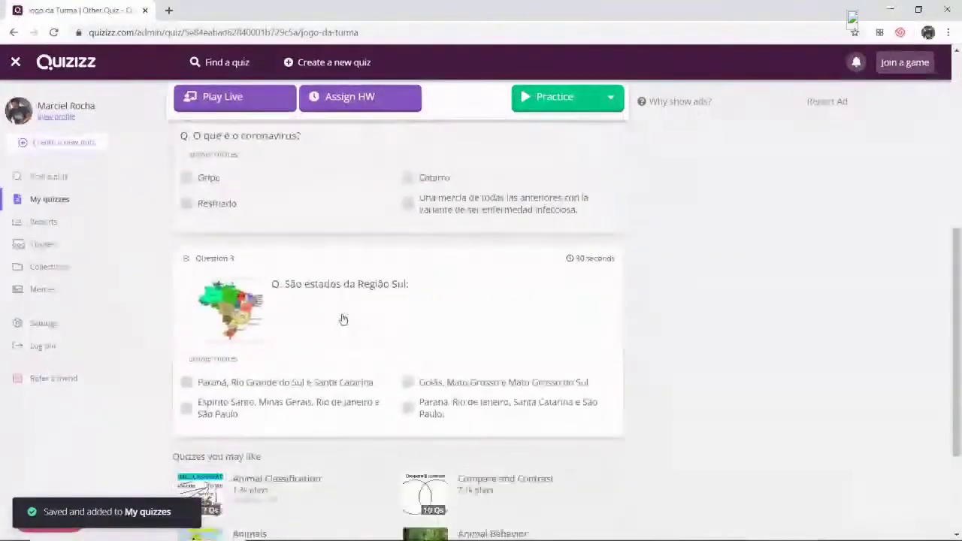
pyautogui.scroll(5, 342, 319)
pyautogui.scroll(-4, 343, 319)
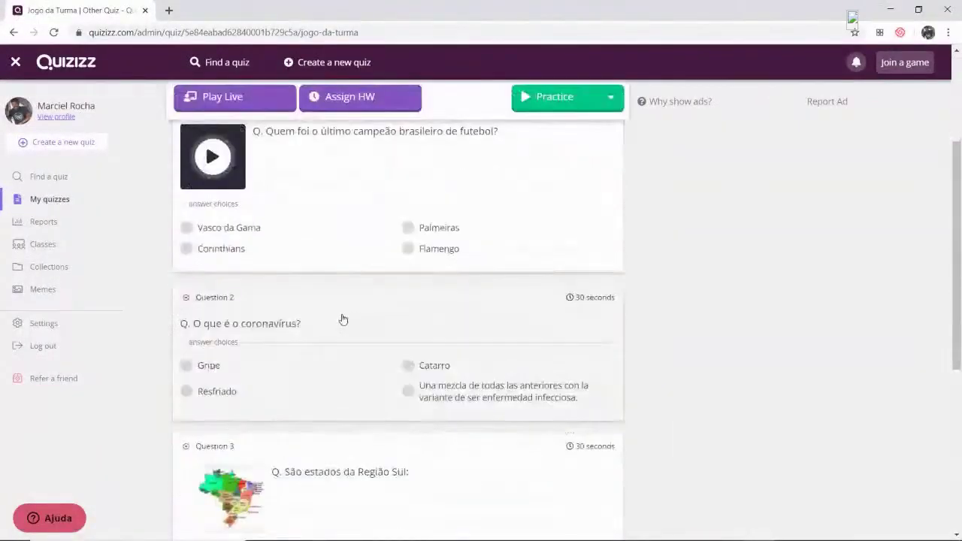
pyautogui.scroll(5, 343, 320)
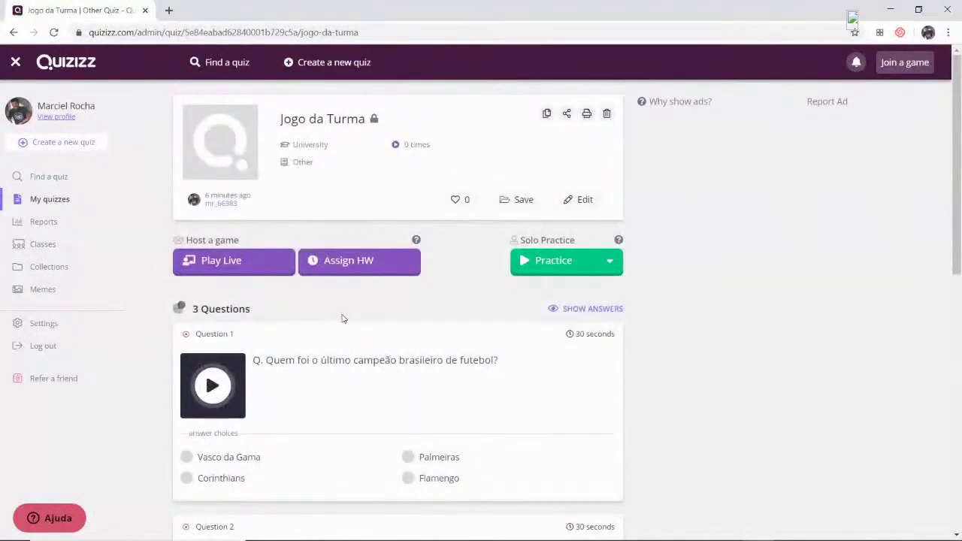
pyautogui.scroll(-2, 342, 319)
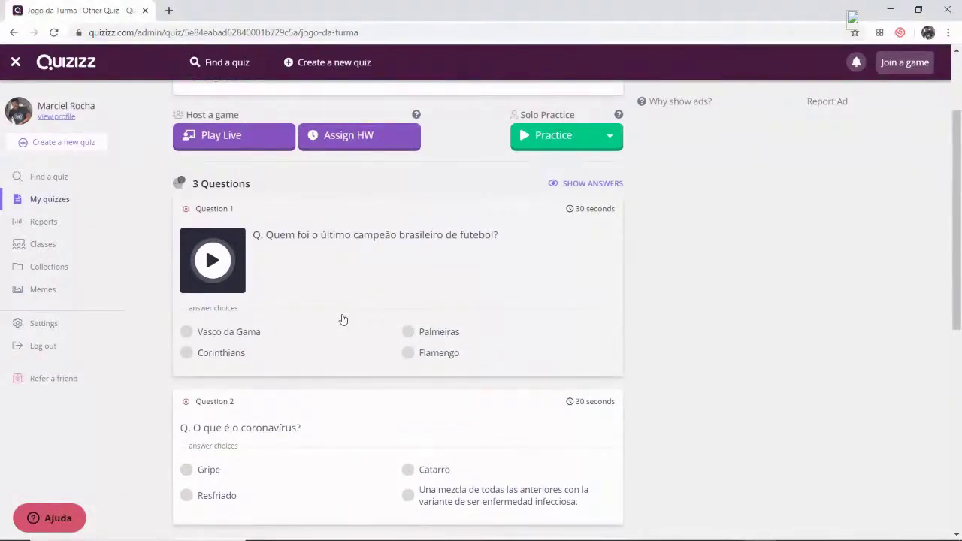
pyautogui.scroll(2, 342, 319)
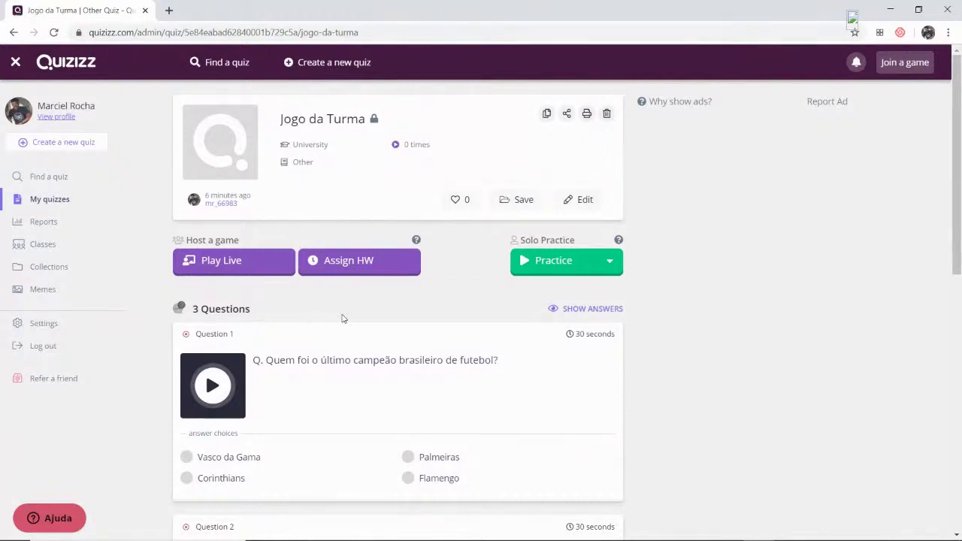
pyautogui.click(43, 291)
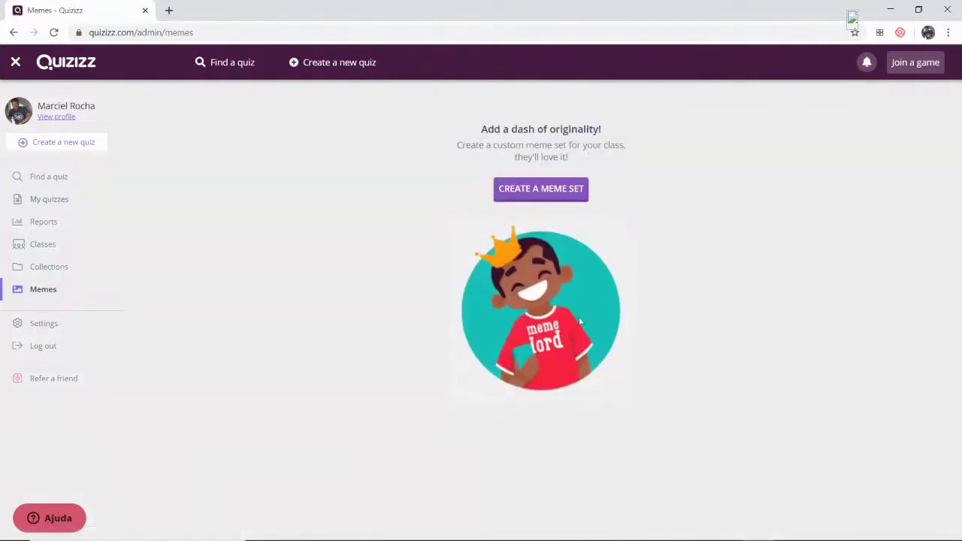
# - Create the English, public meme set 'Memes de hoje' and begin its first correct meme
pyautogui.click(582, 194)
pyautogui.click(468, 174)
pyautogui.write('Memes')
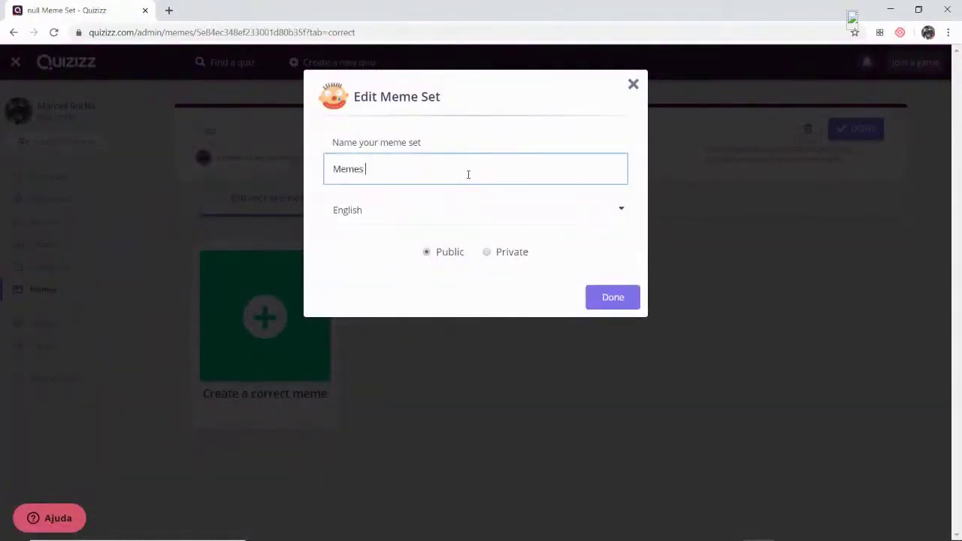
pyautogui.write(' de hoje')
pyautogui.click(471, 210)
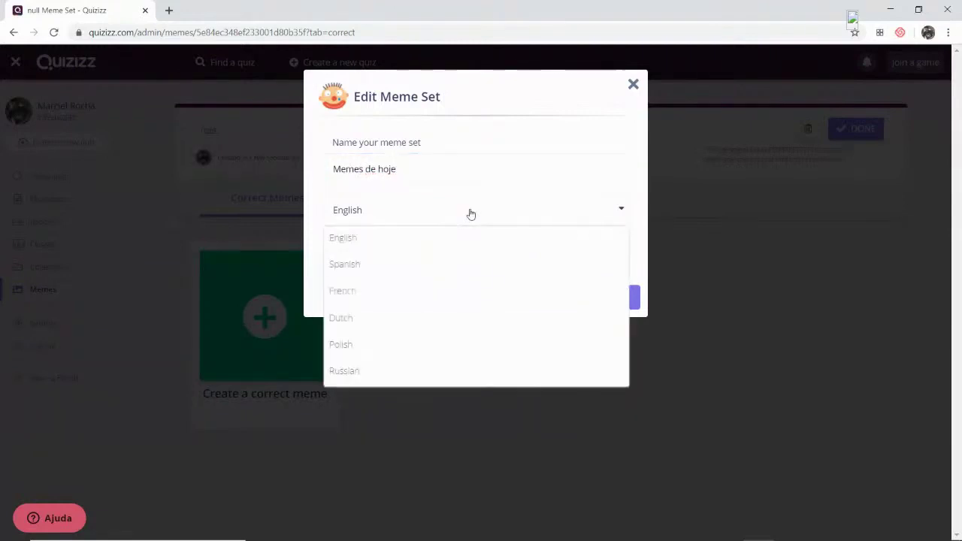
pyautogui.click(445, 245)
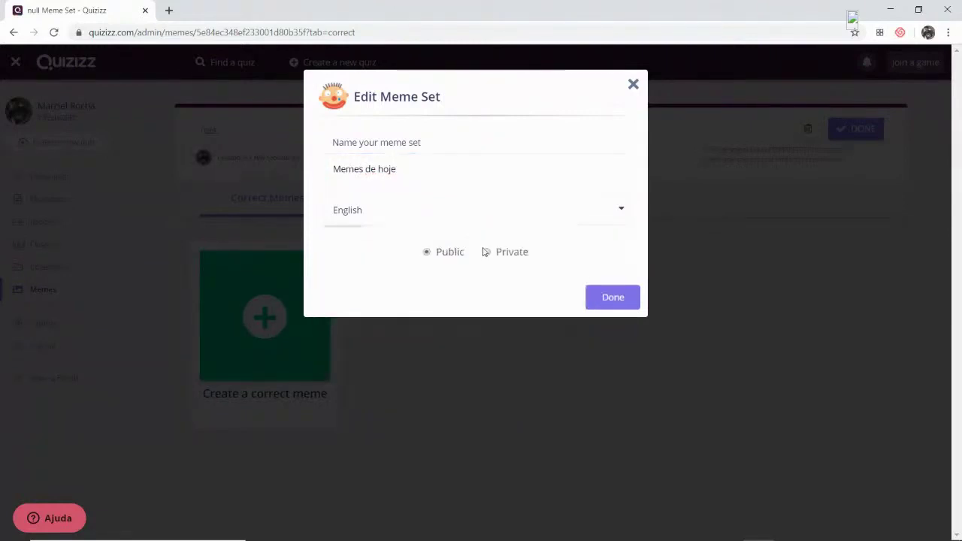
pyautogui.click(609, 294)
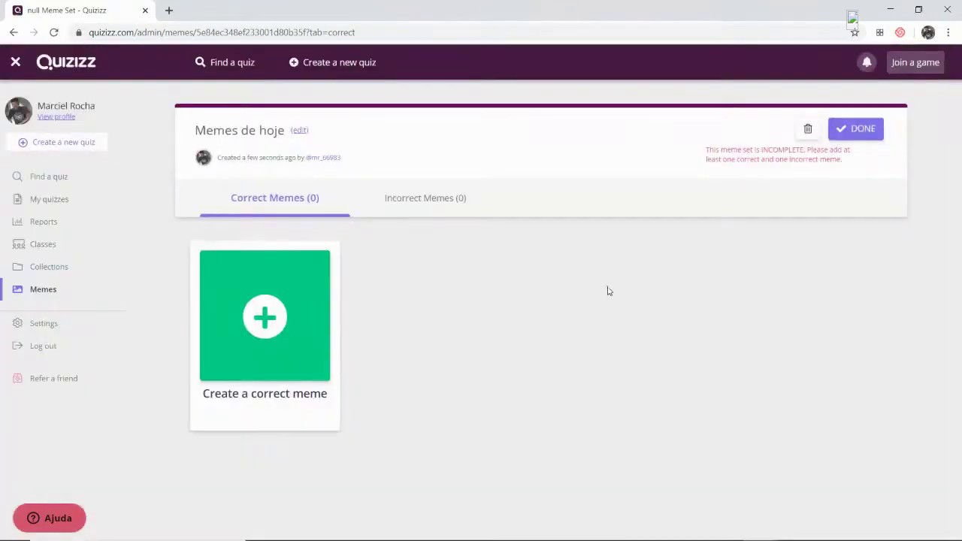
pyautogui.click(262, 317)
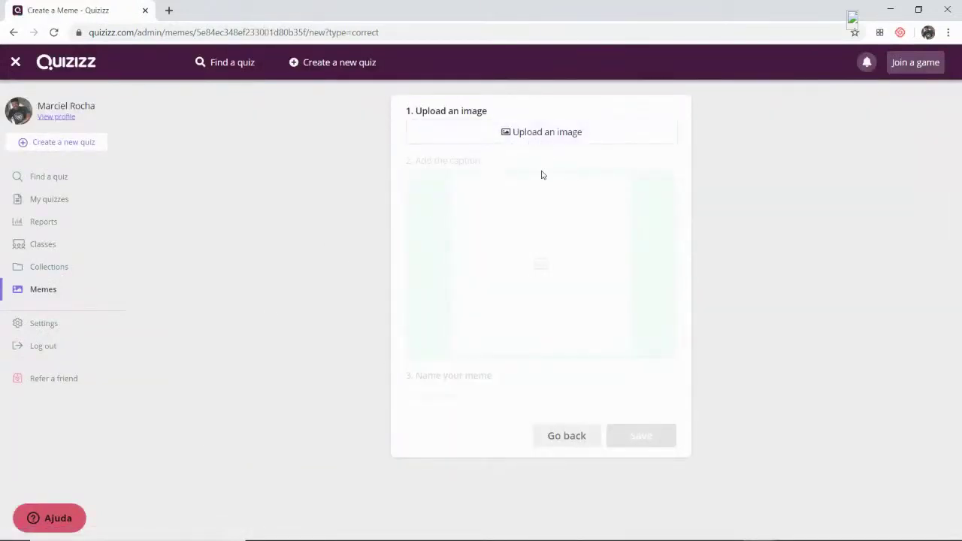
# - Upload Contas (5).jpg as the meme image, cropped to show both chicks
pyautogui.click(538, 135)
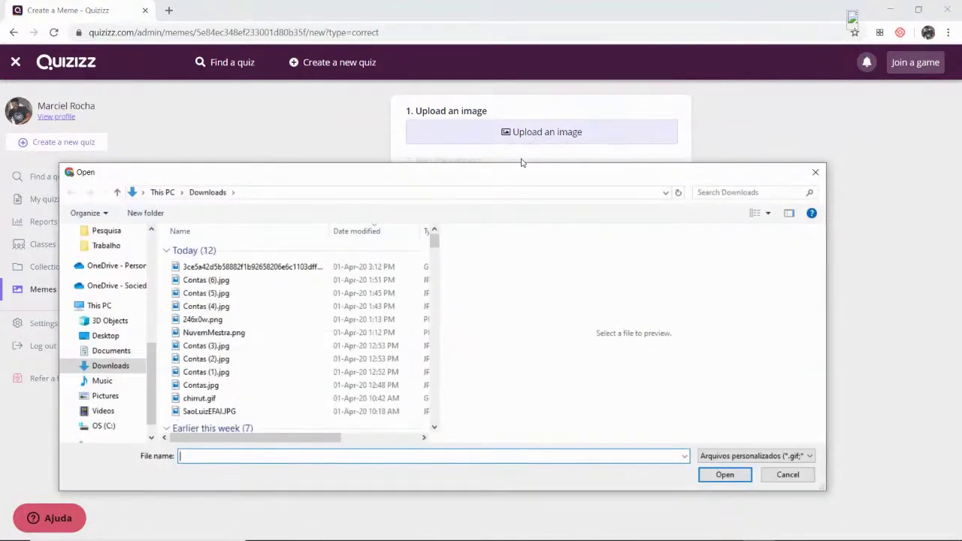
pyautogui.click(232, 293)
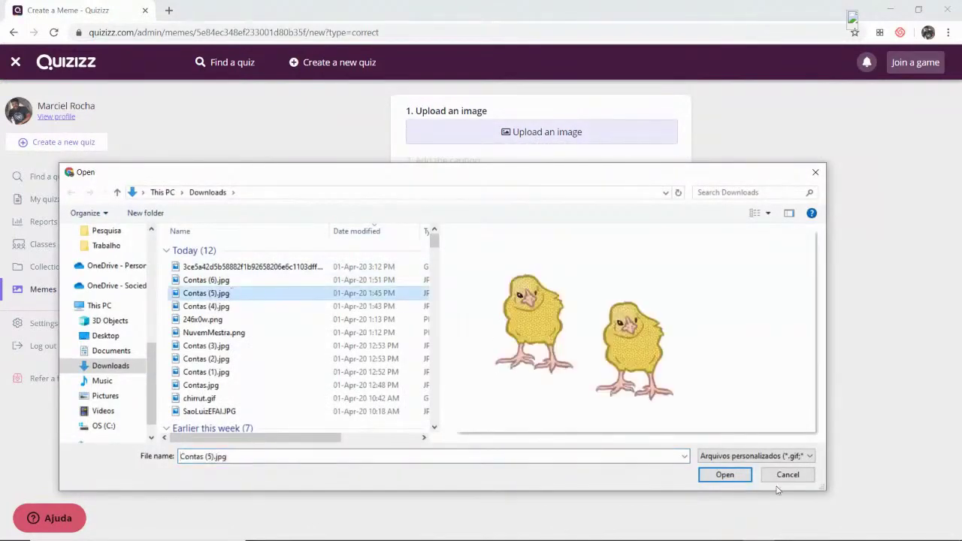
pyautogui.click(733, 476)
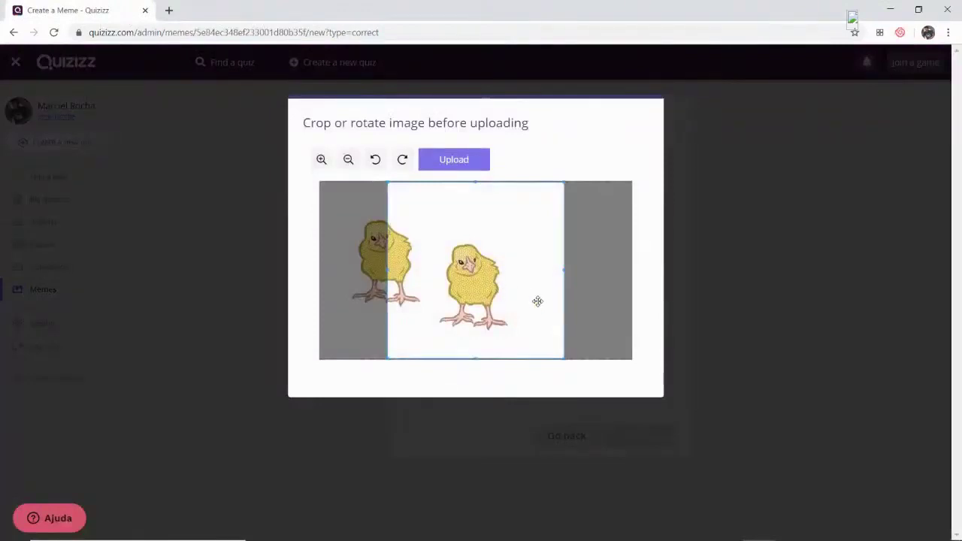
pyautogui.moveTo(533, 298); pyautogui.dragTo(484, 297)
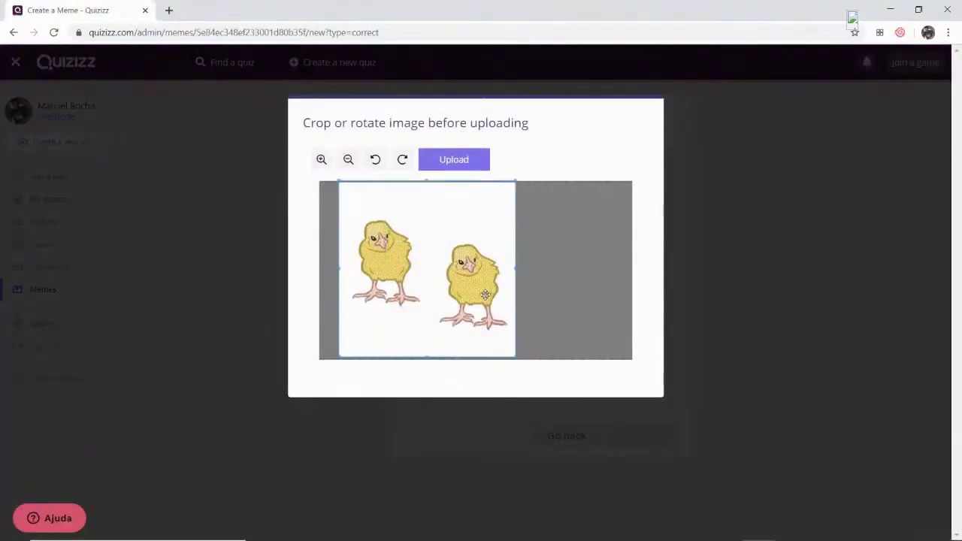
pyautogui.click(466, 170)
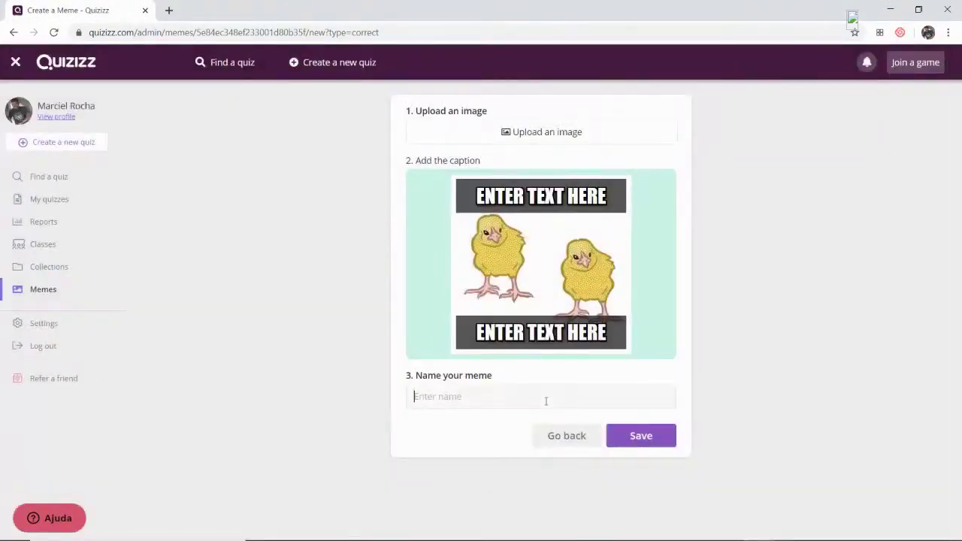
# - Caption the chick meme 'WOW' on top and 'Sabe tudo' at the bottom, and save it
pyautogui.write('Sabe tudo')
pyautogui.click(551, 331)
pyautogui.write('Sabe tu')
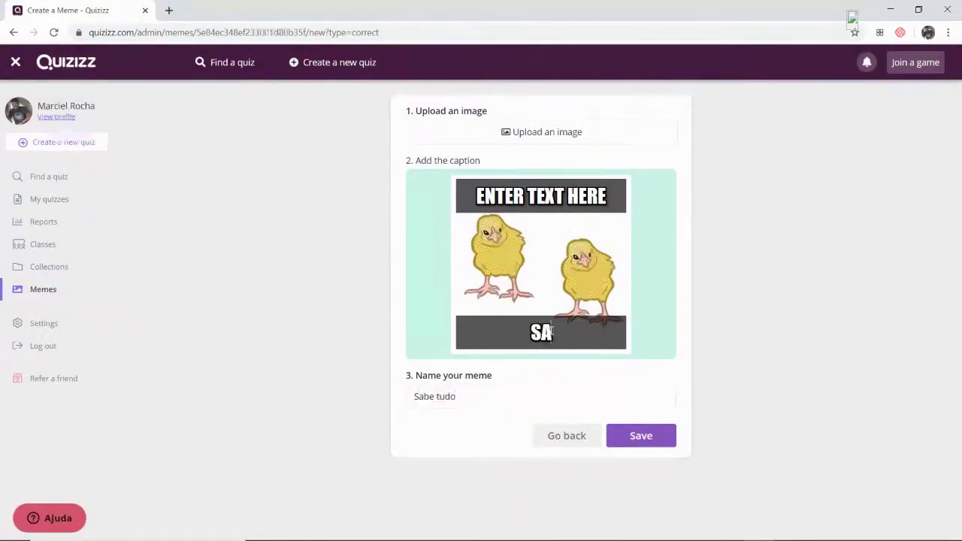
pyautogui.write('do')
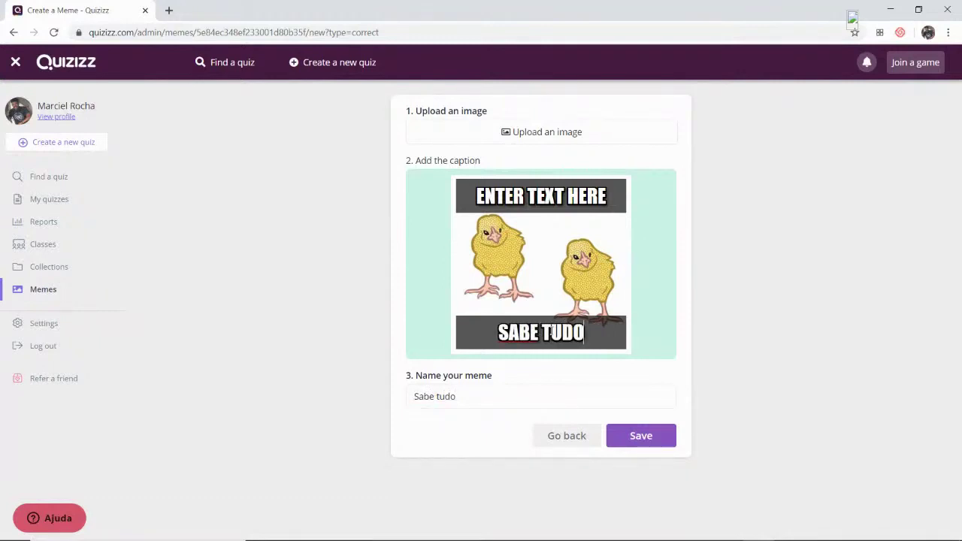
pyautogui.click(580, 195)
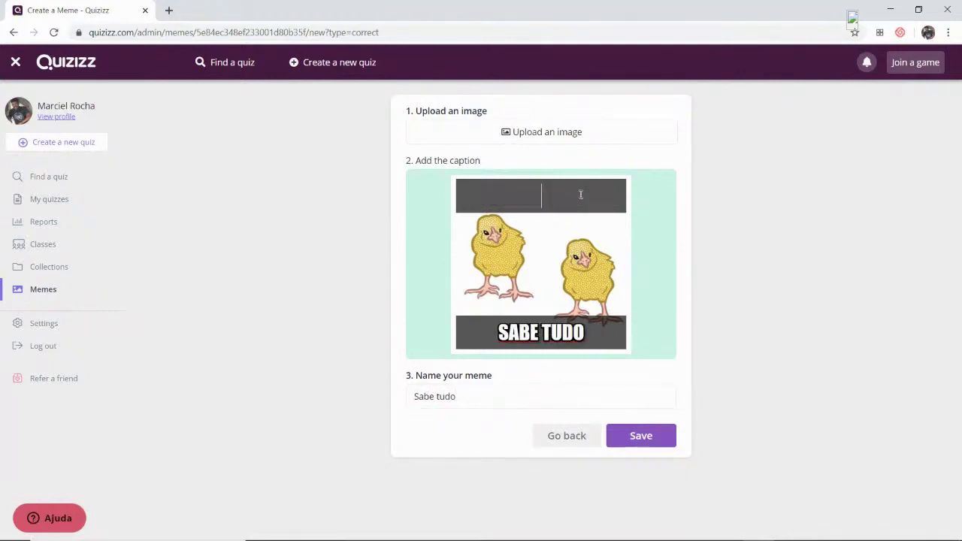
pyautogui.write('wow')
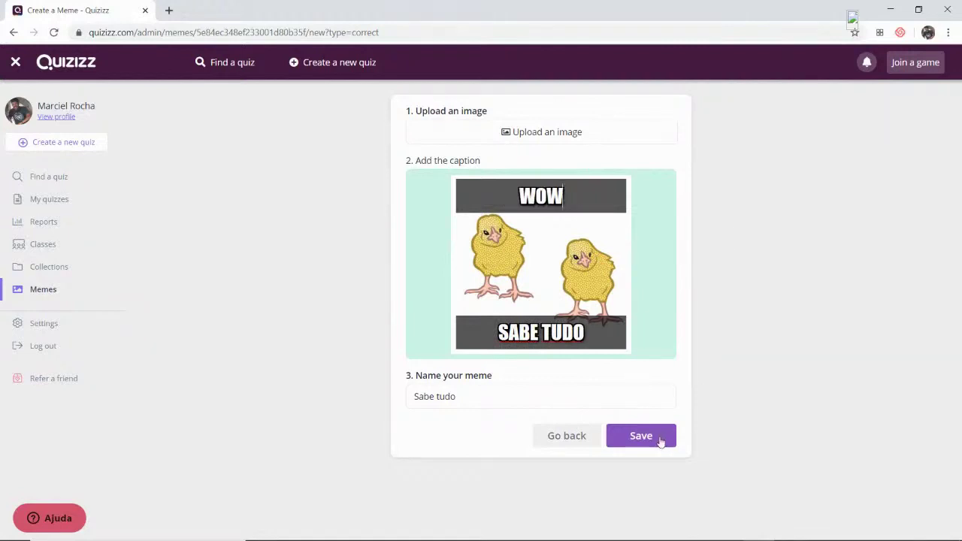
pyautogui.click(658, 441)
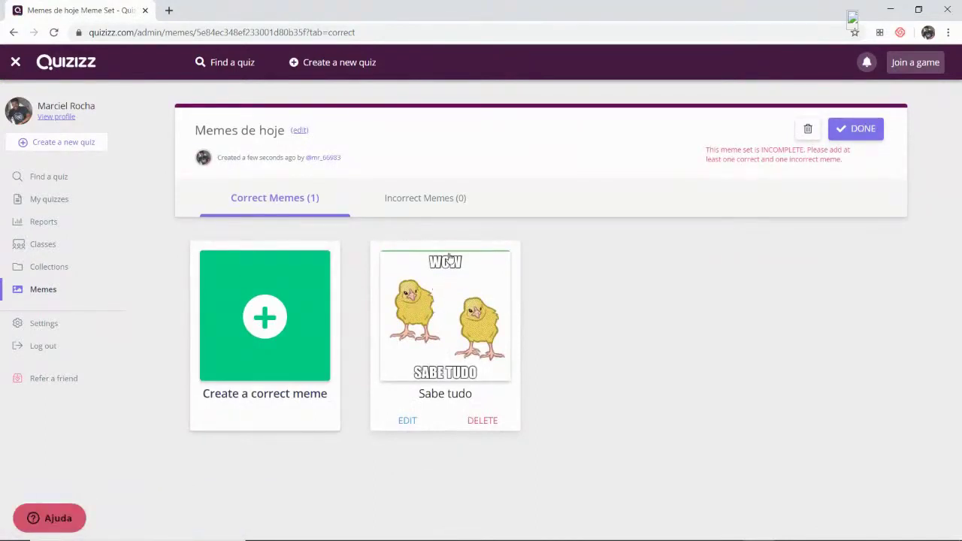
# - Go to the incorrect memes list and start a new incorrect meme
pyautogui.click(418, 199)
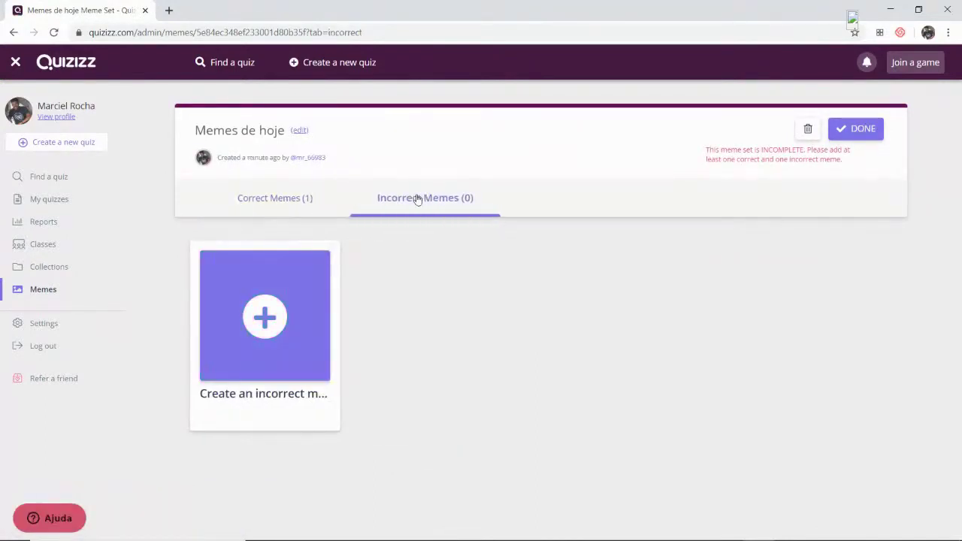
pyautogui.click(300, 201)
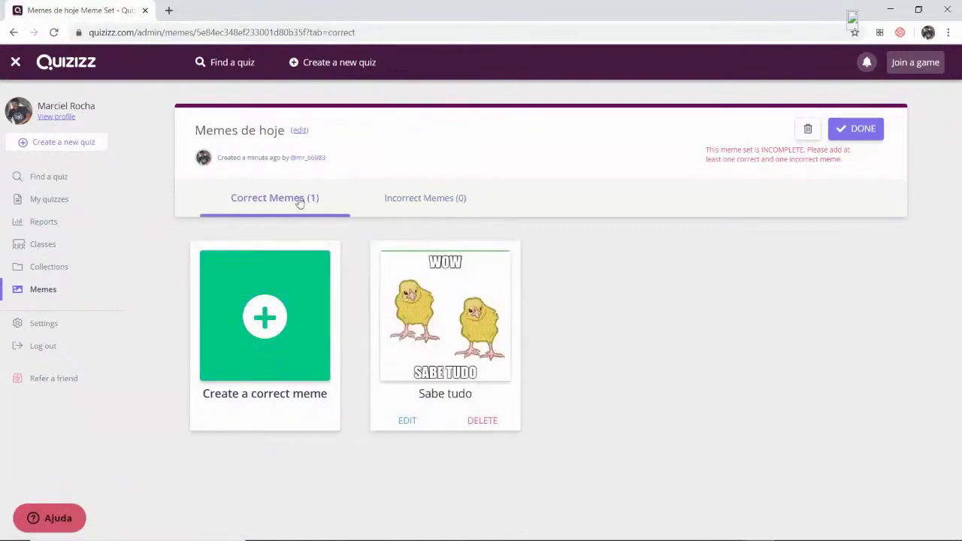
pyautogui.click(404, 201)
pyautogui.click(278, 311)
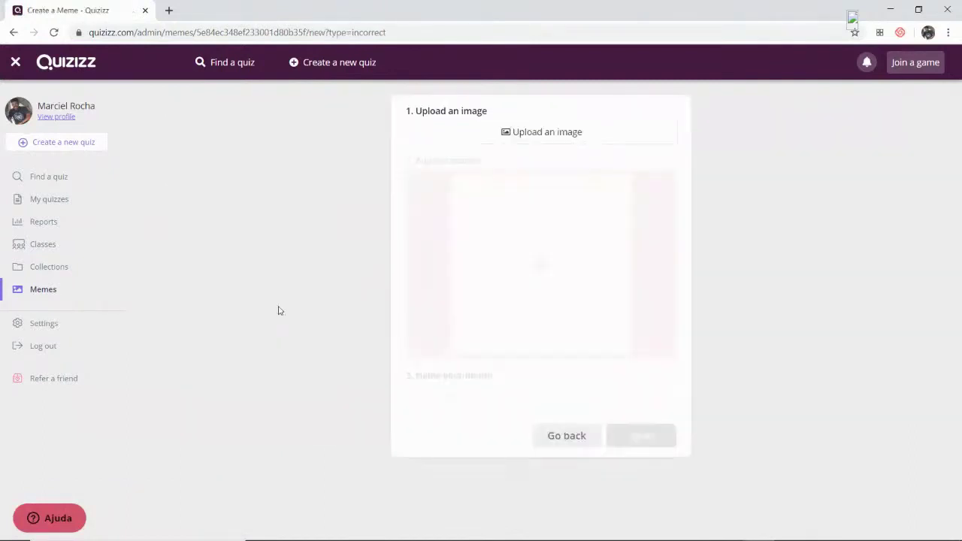
# - Upload chirrut.gif from Downloads, cropped to the image's top part
pyautogui.click(567, 134)
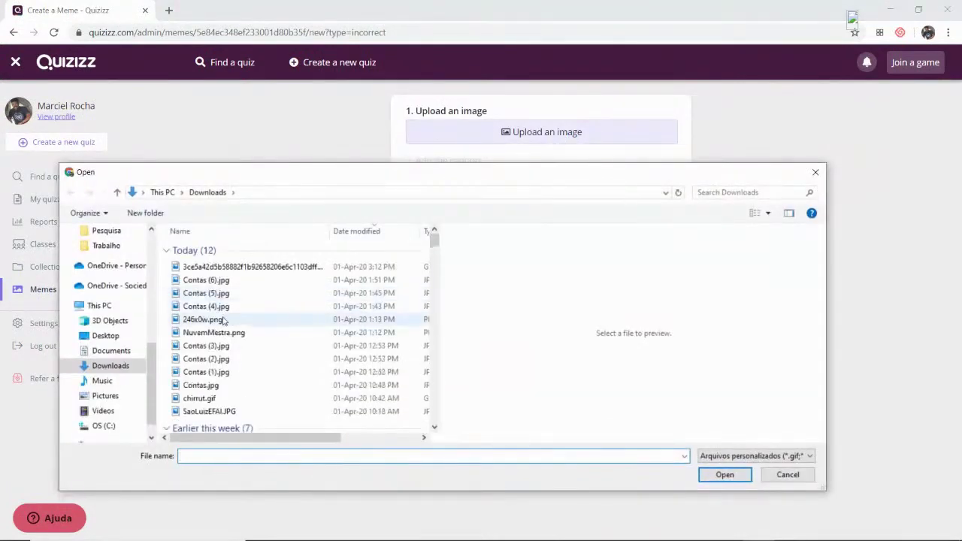
pyautogui.click(199, 320)
pyautogui.click(220, 343)
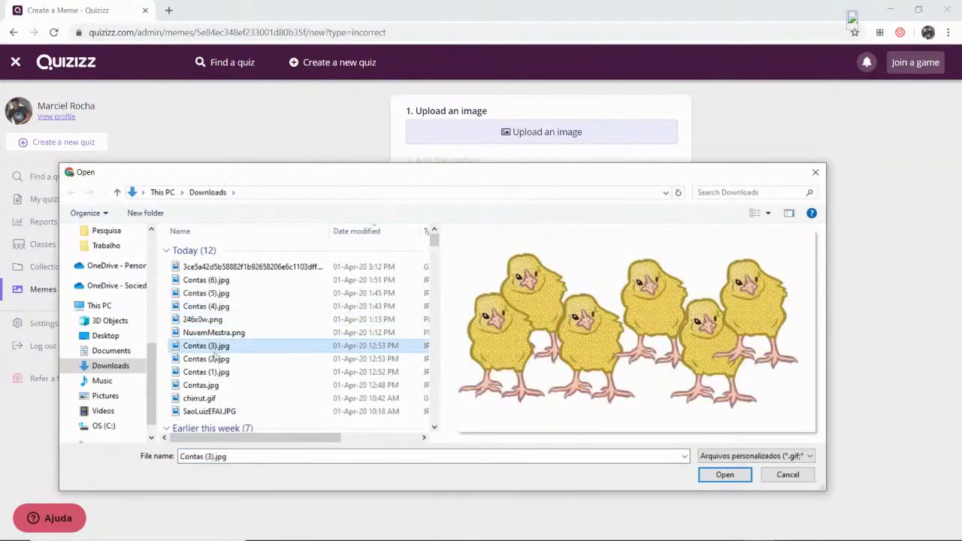
pyautogui.click(216, 359)
pyautogui.click(212, 385)
pyautogui.click(210, 400)
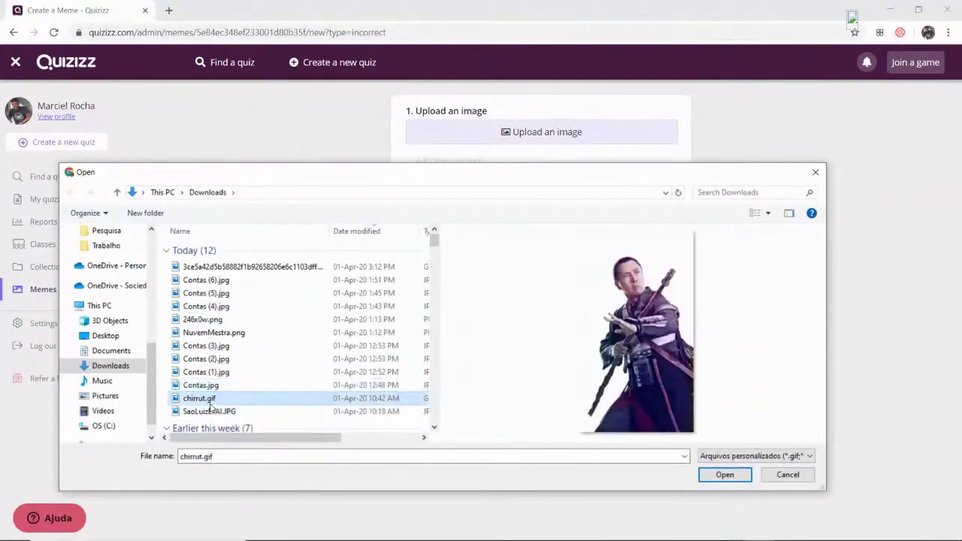
pyautogui.click(726, 475)
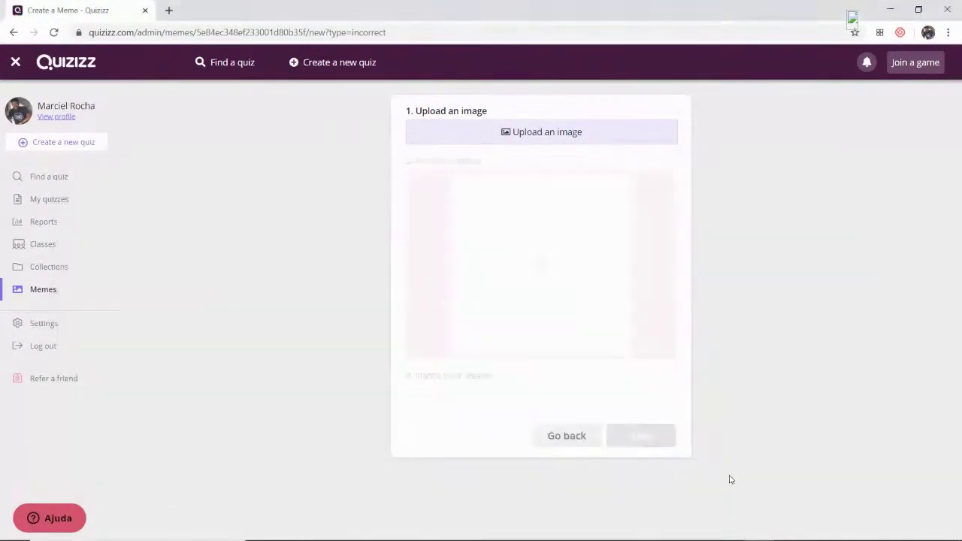
pyautogui.moveTo(501, 376); pyautogui.dragTo(457, 321)
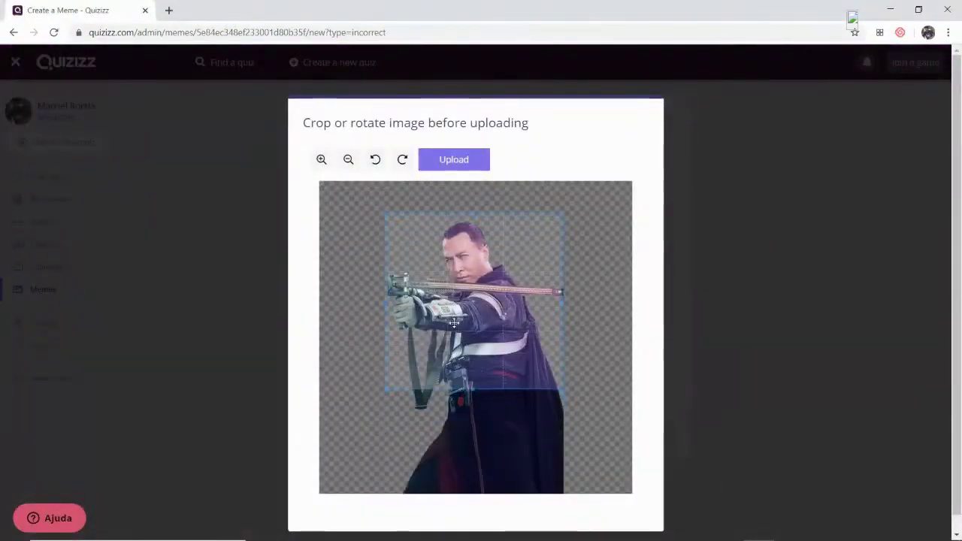
pyautogui.click(466, 161)
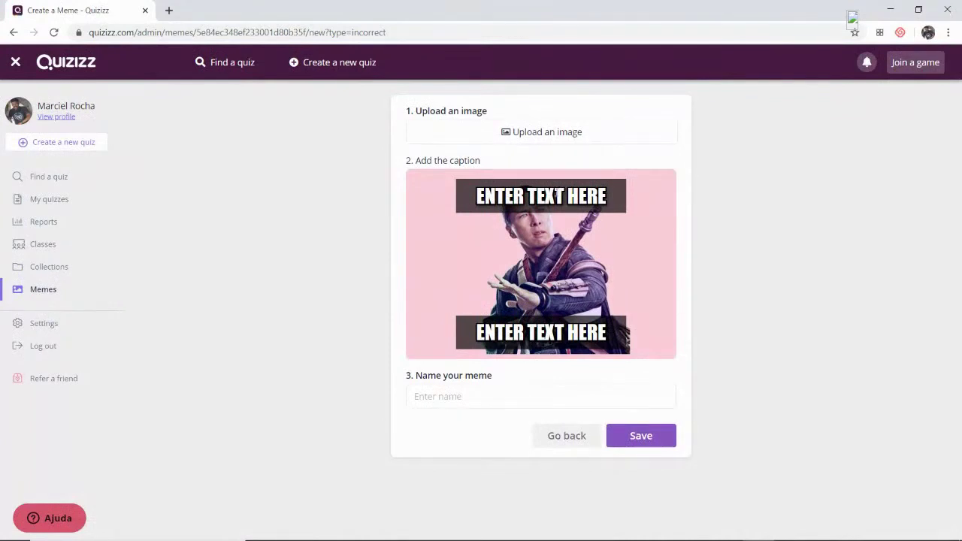
# - Write the top caption 'QUE A FORÇA ESTEJA', fixing a typo
pyautogui.click(541, 195)
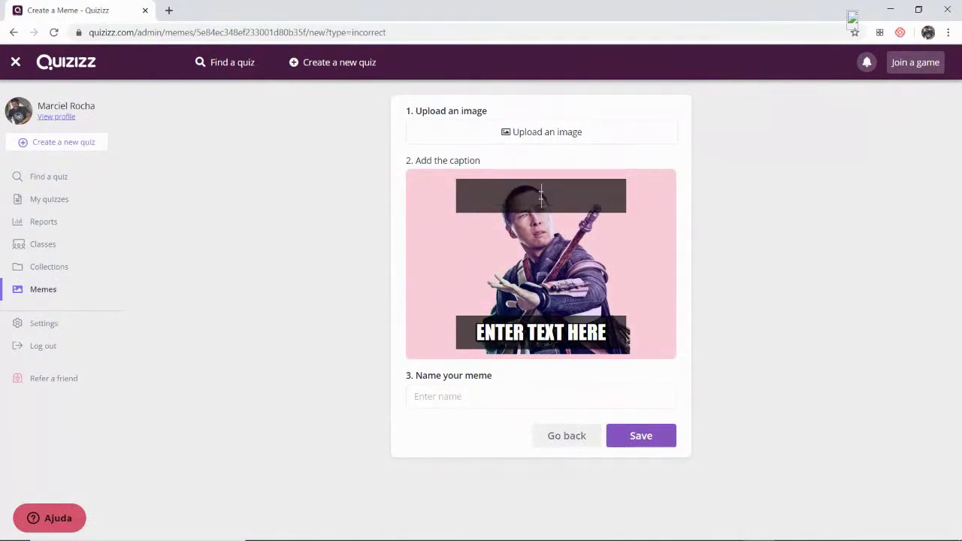
pyautogui.write('QUE A FOR')
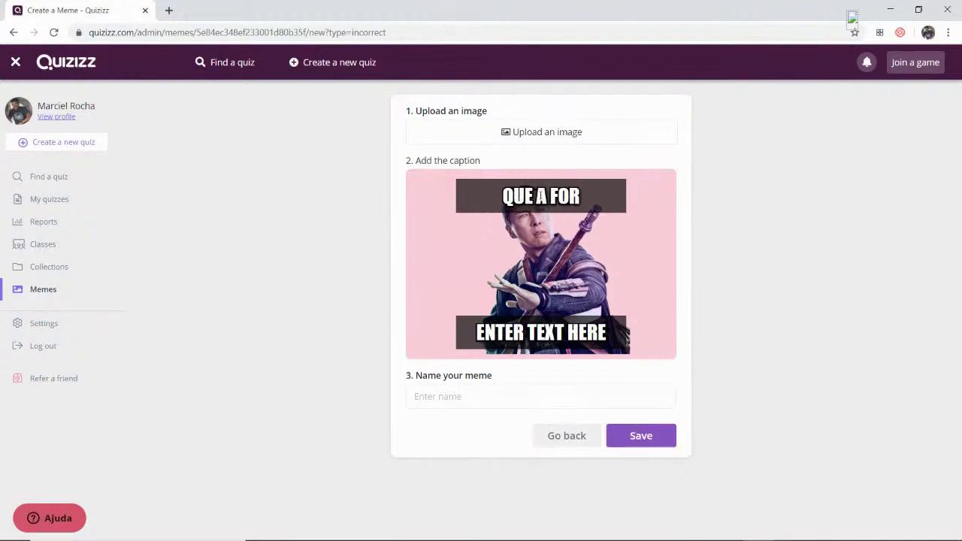
pyautogui.write('ÇA ESTEJH')
pyautogui.press('BackSpace')
pyautogui.write('A')
# - Add the bottom caption 'COM VOCÊ, POIS NÃO ESTÁ!' and save the meme to the set
pyautogui.click(549, 331)
pyautogui.write('COM VOCÊ, POIS NA')
pyautogui.press('BackSpace')
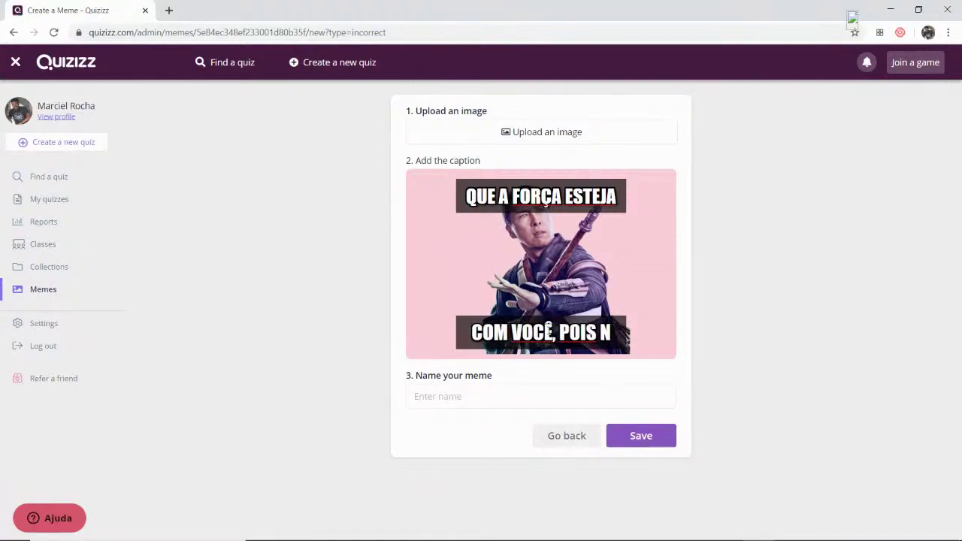
pyautogui.write('ÃO ESTÁ!')
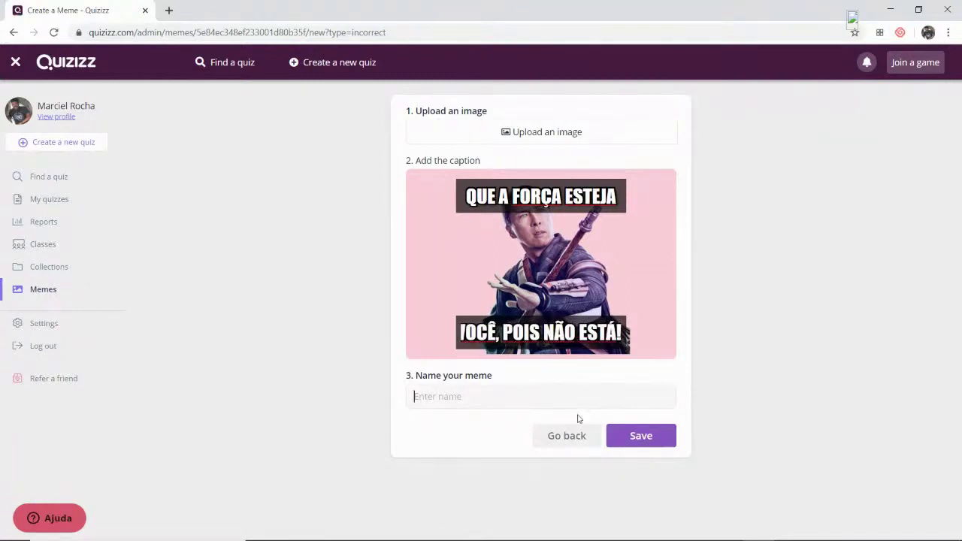
pyautogui.click(641, 439)
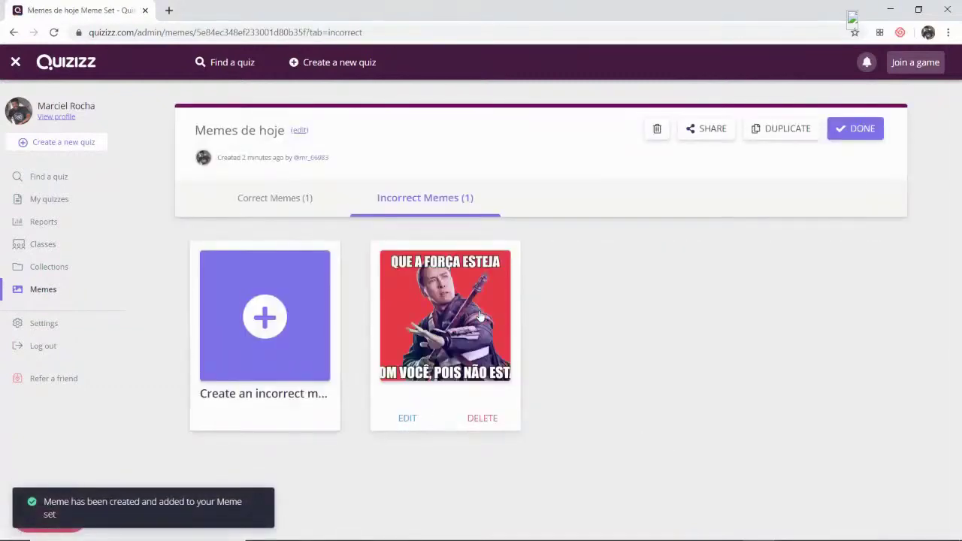
pyautogui.click(478, 309)
# - Re-save the chirrut meme so its bottom caption wraps onto two lines
pyautogui.click(641, 75)
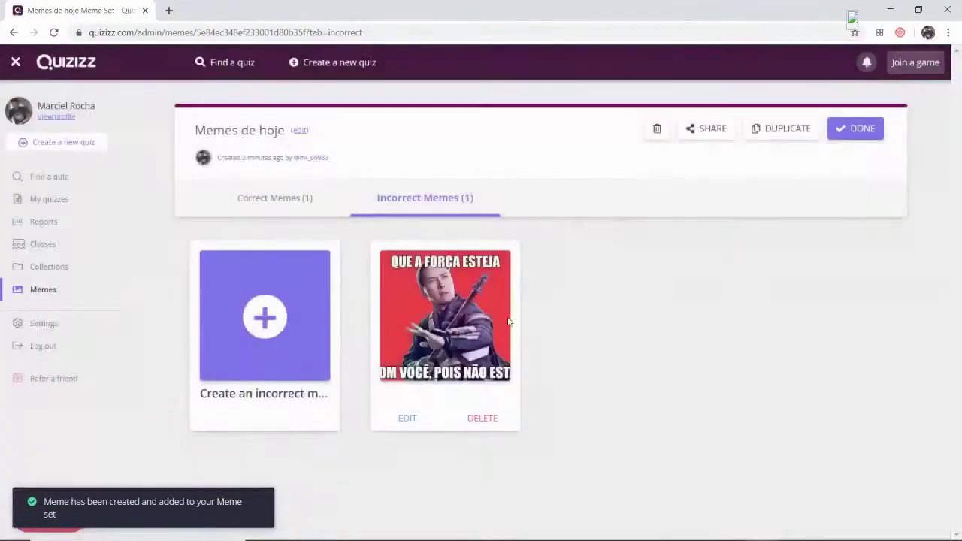
pyautogui.click(454, 344)
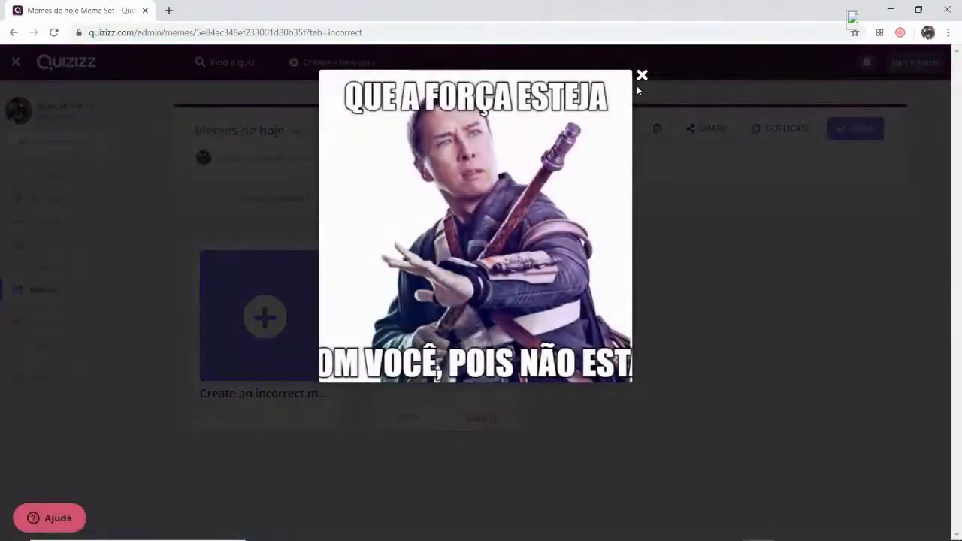
pyautogui.click(640, 76)
pyautogui.click(408, 419)
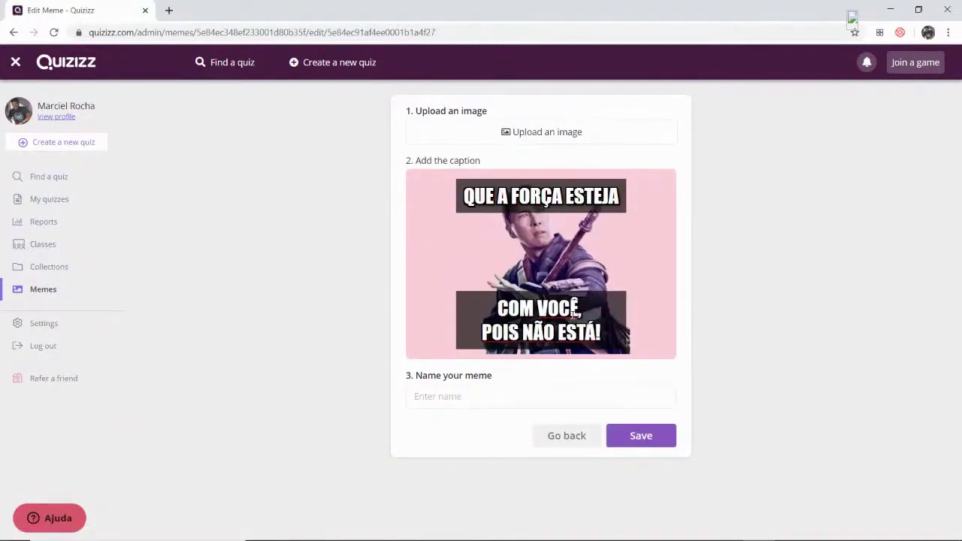
pyautogui.click(661, 442)
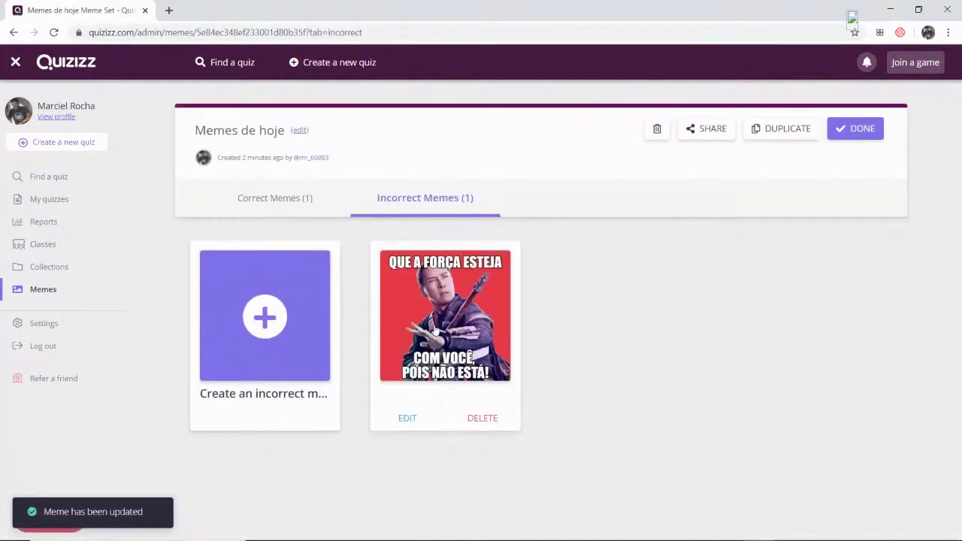
# - Check the Correct and Incorrect meme lists and finish the Memes de hoje set
pyautogui.click(259, 198)
pyautogui.click(384, 198)
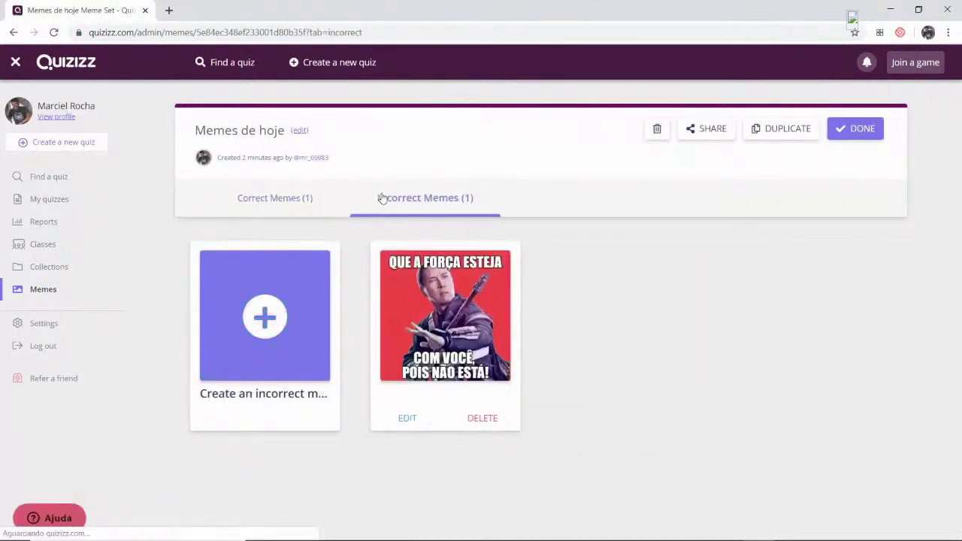
pyautogui.click(293, 199)
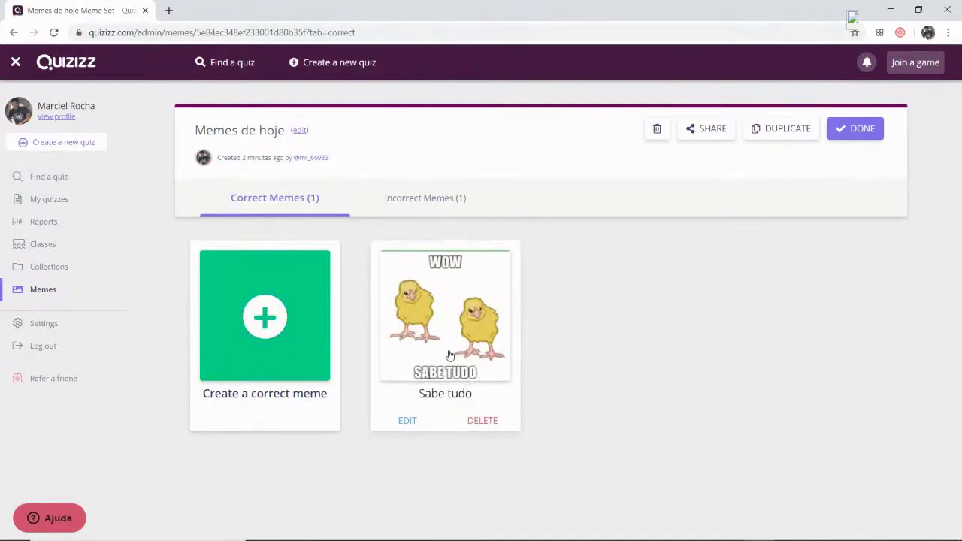
pyautogui.click(855, 137)
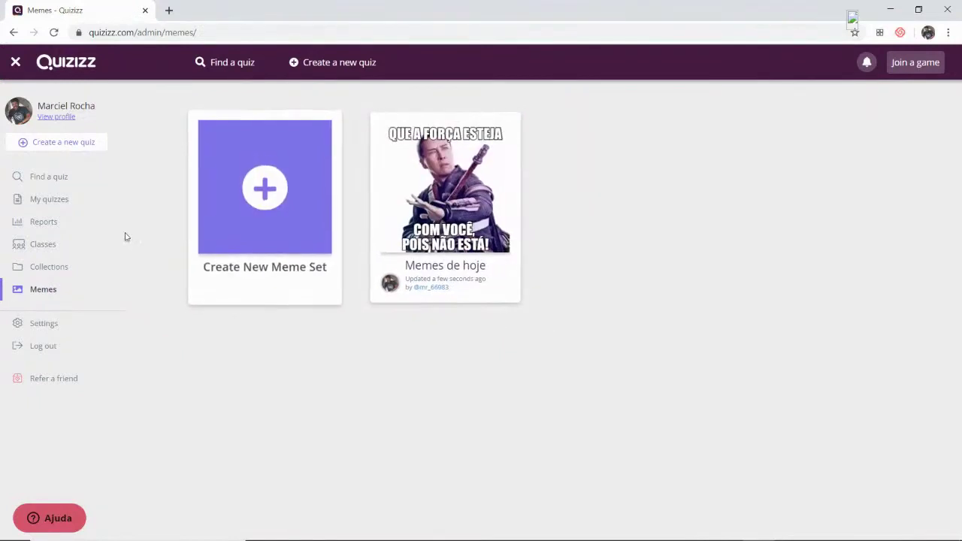
pyautogui.click(76, 206)
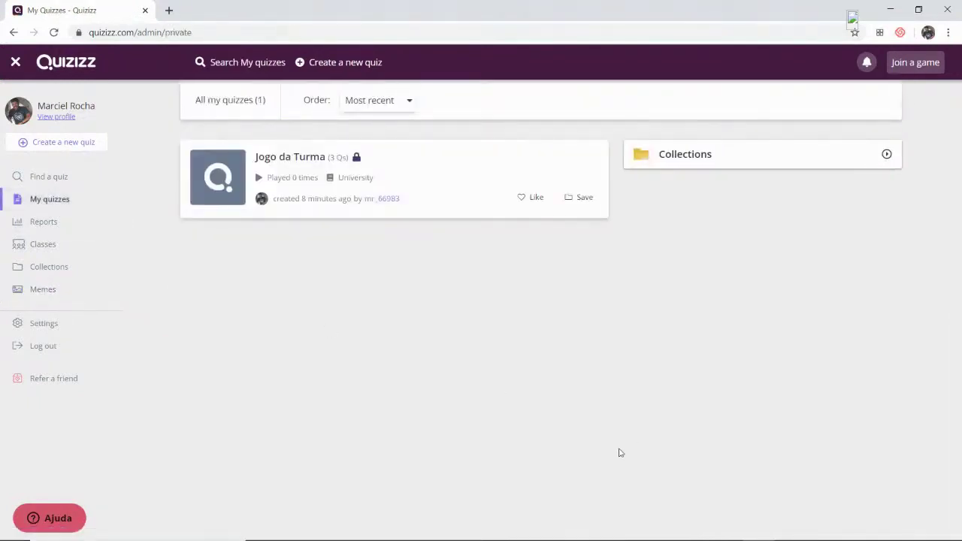
# - Open Jogo da Turma's live game setup, trying Team mode before keeping Classic
pyautogui.click(274, 162)
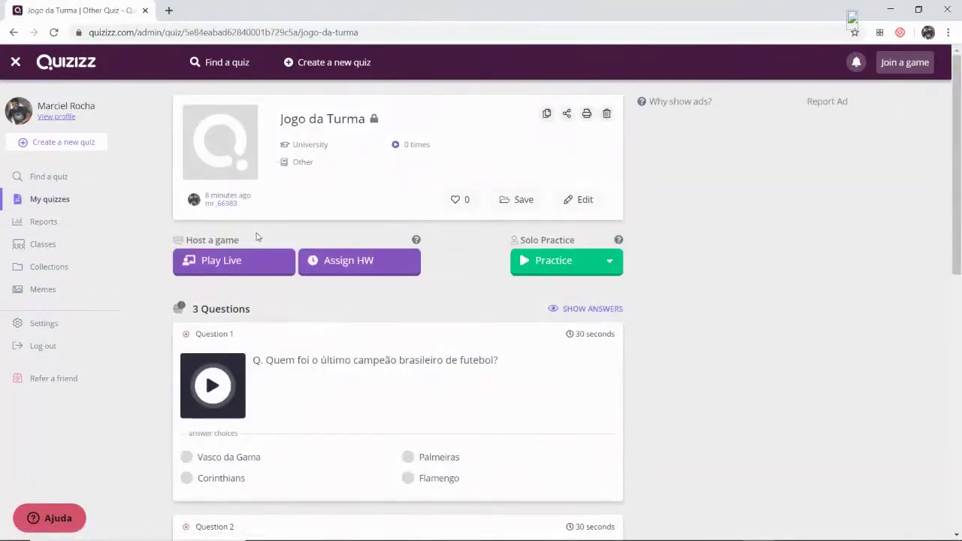
pyautogui.click(258, 273)
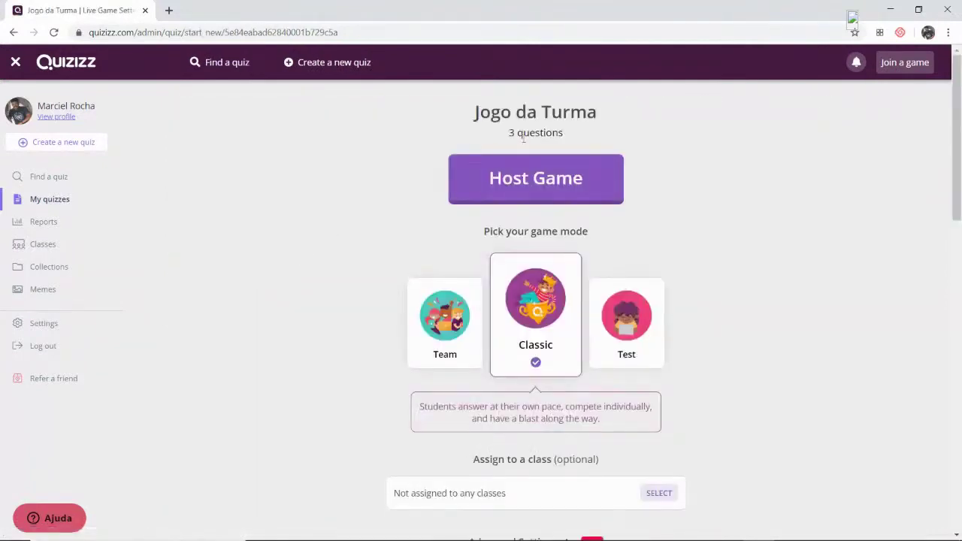
pyautogui.click(465, 323)
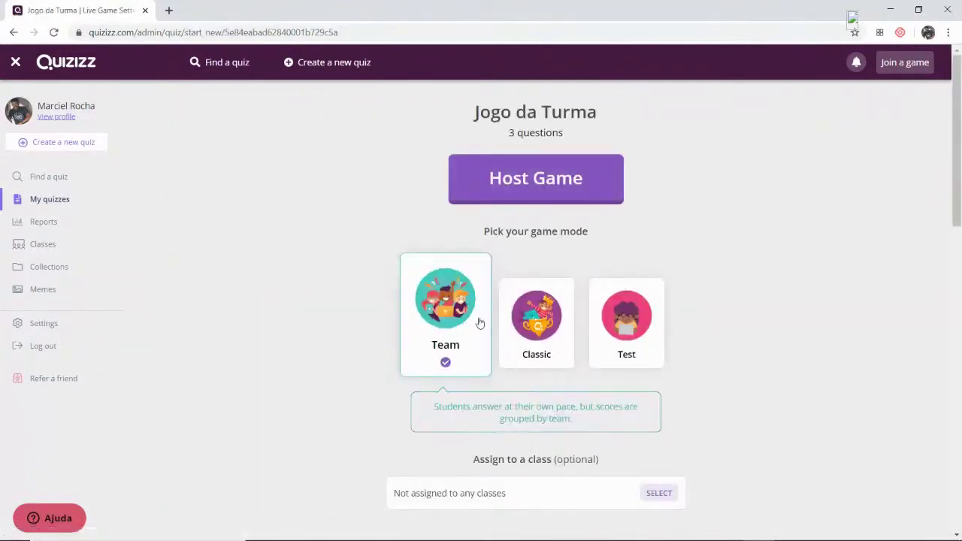
pyautogui.click(539, 316)
pyautogui.scroll(-10, 510, 325)
pyautogui.scroll(-2, 510, 325)
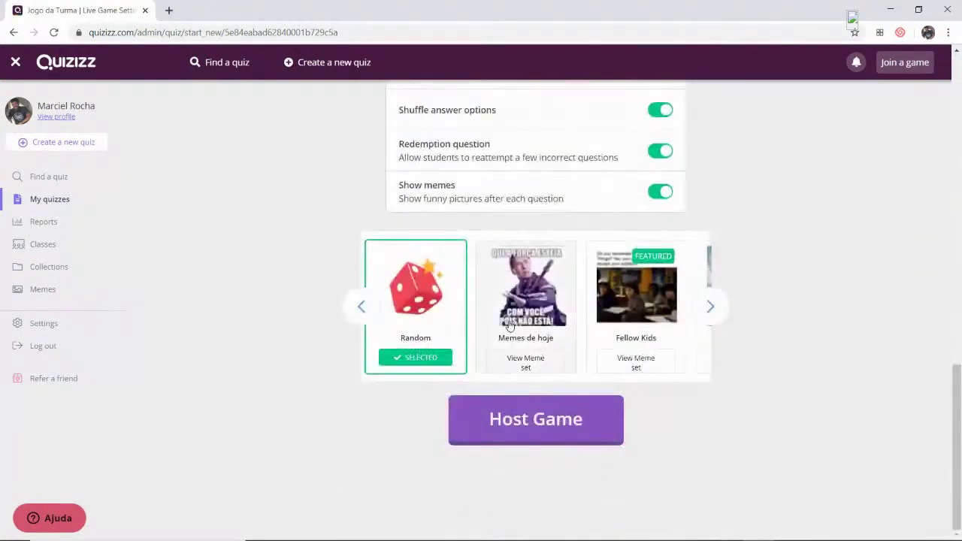
# - Pick the Memes de hoje set, then return to the Jogo da Turma detail page
pyautogui.click(550, 297)
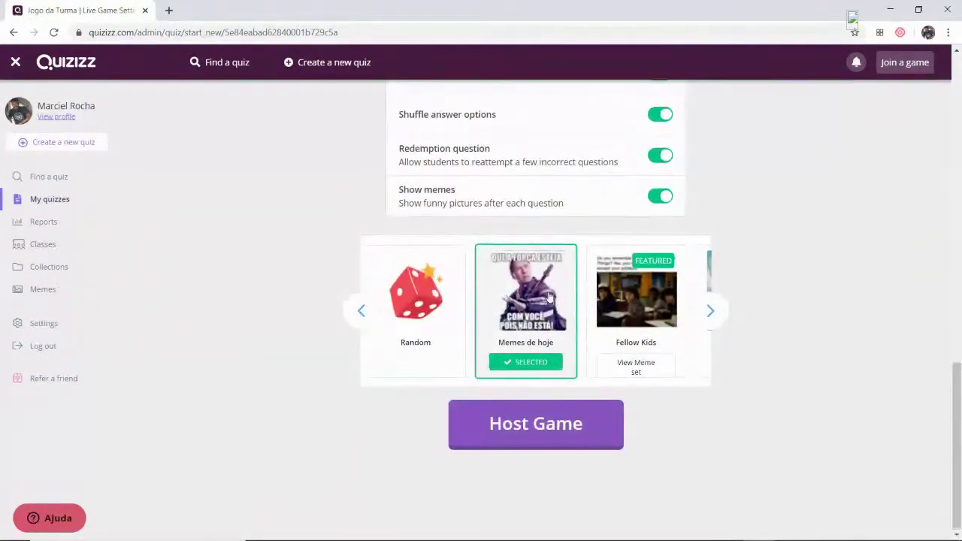
pyautogui.scroll(12, 550, 296)
pyautogui.scroll(1, 549, 297)
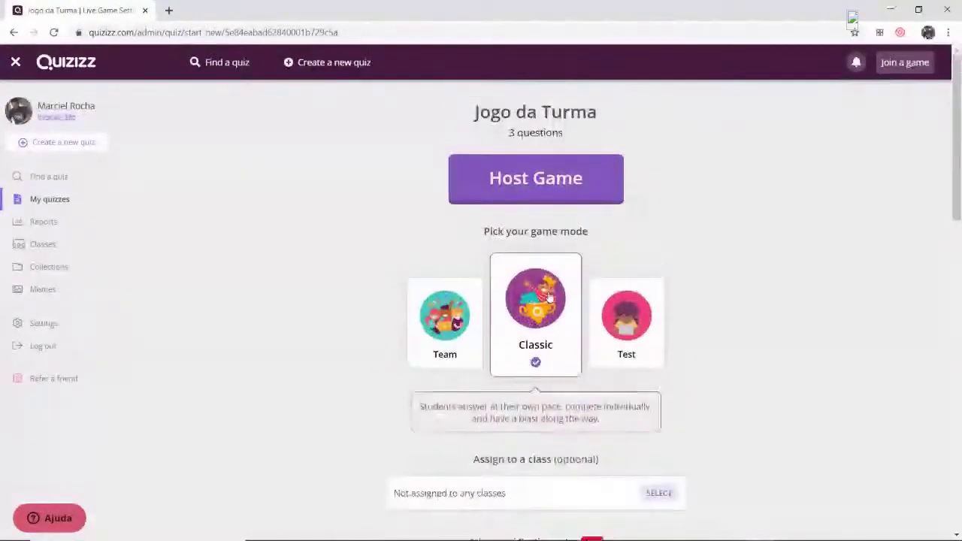
pyautogui.click(61, 201)
pyautogui.click(308, 168)
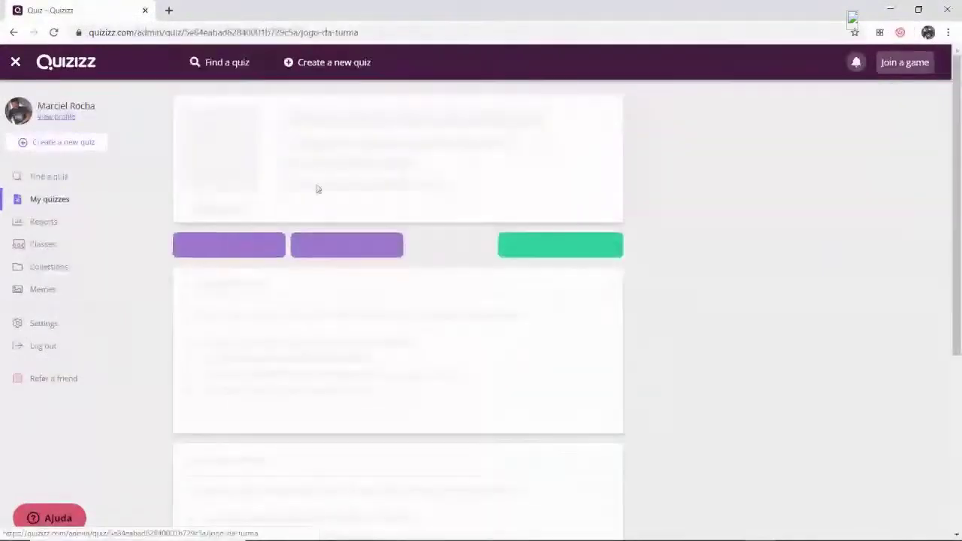
# - Assign Jogo da Turma as homework with an Apr 5th deadline
pyautogui.click(359, 267)
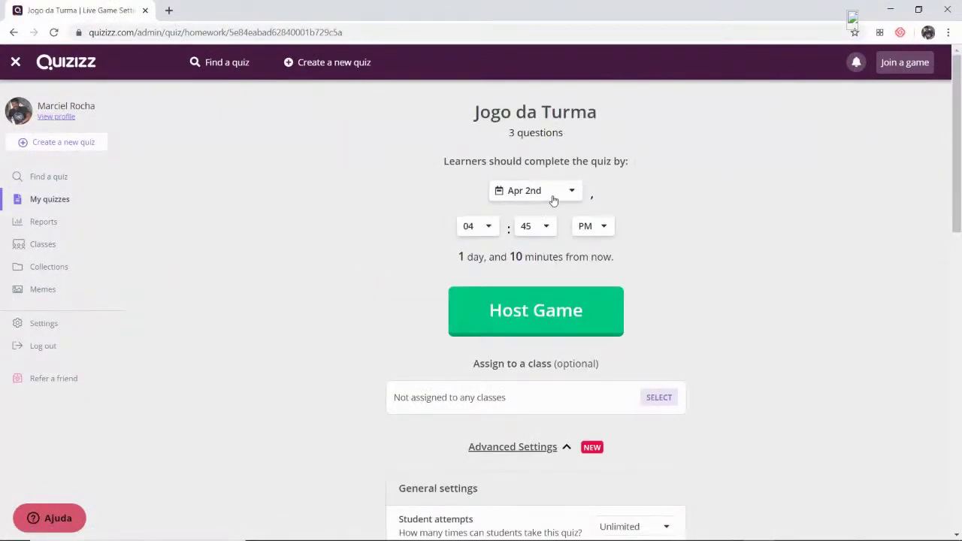
pyautogui.click(553, 198)
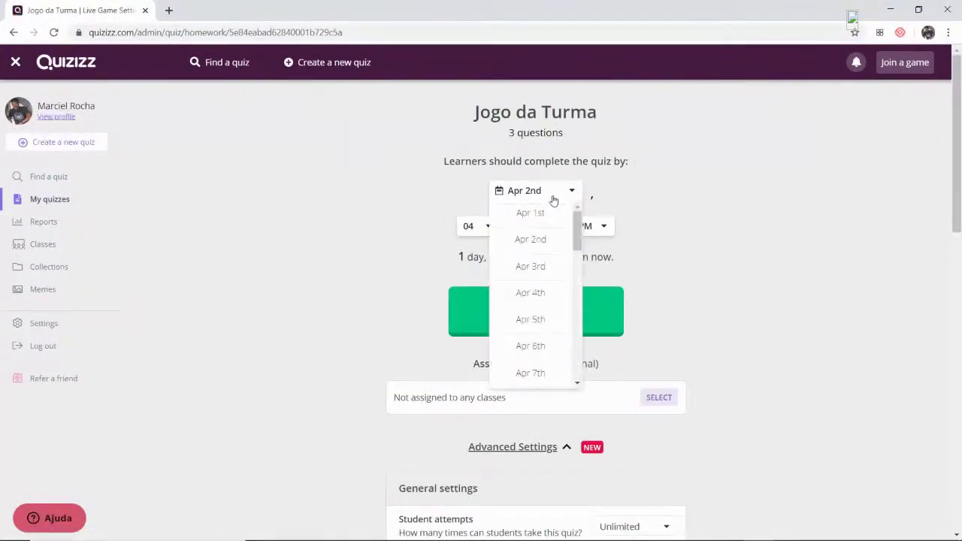
pyautogui.scroll(-6, 545, 268)
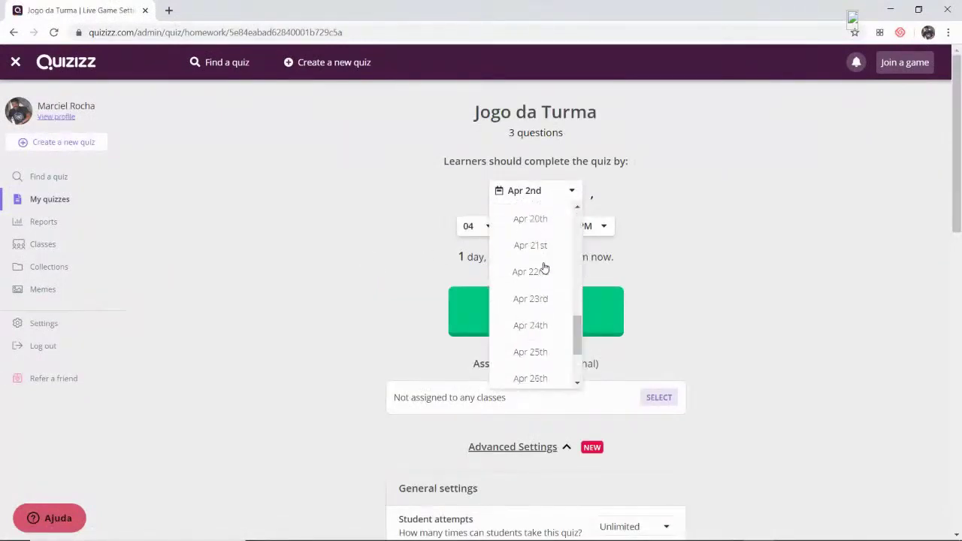
pyautogui.scroll(-5, 545, 270)
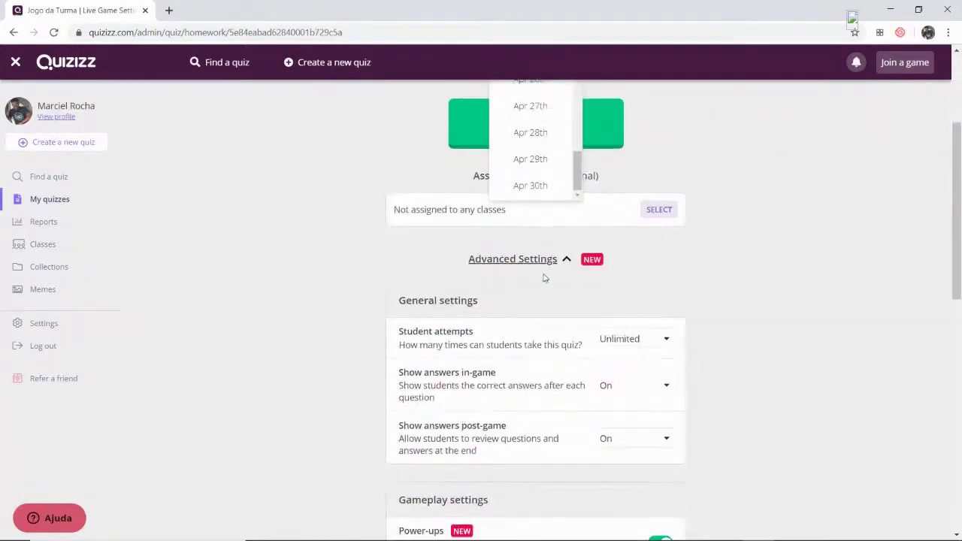
pyautogui.scroll(2, 545, 278)
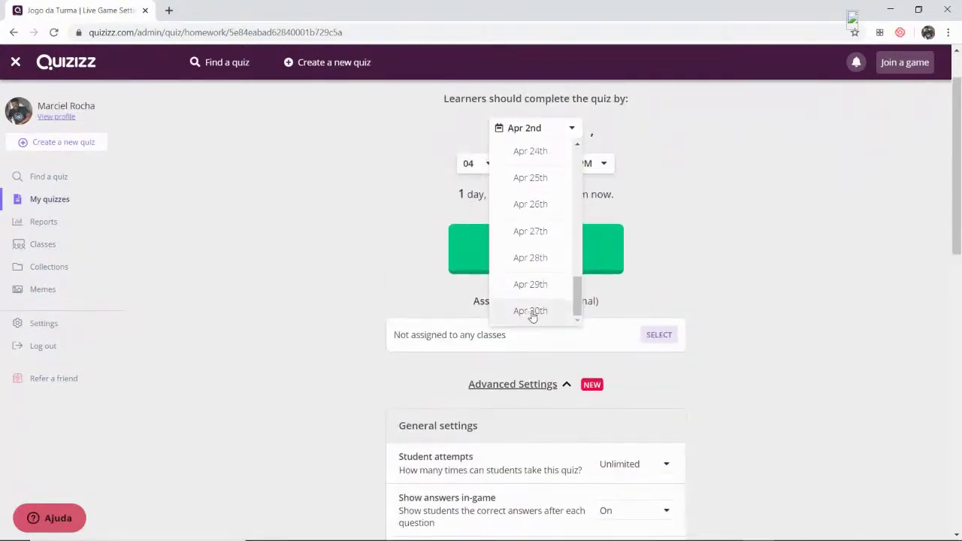
pyautogui.moveTo(577, 300); pyautogui.dragTo(577, 166)
pyautogui.click(554, 261)
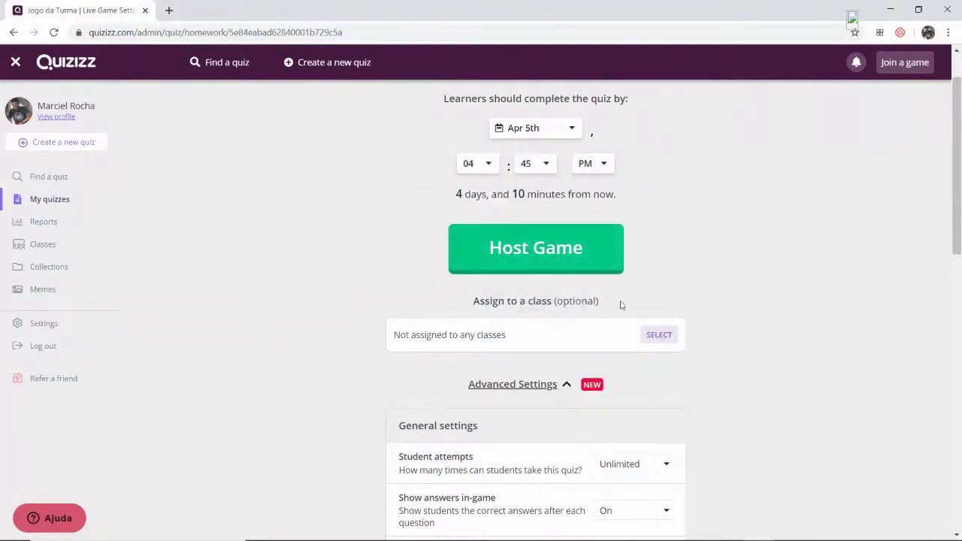
# - Switch off power-ups and redemption questions for the homework game
pyautogui.scroll(-2, 599, 263)
pyautogui.scroll(-2, 599, 261)
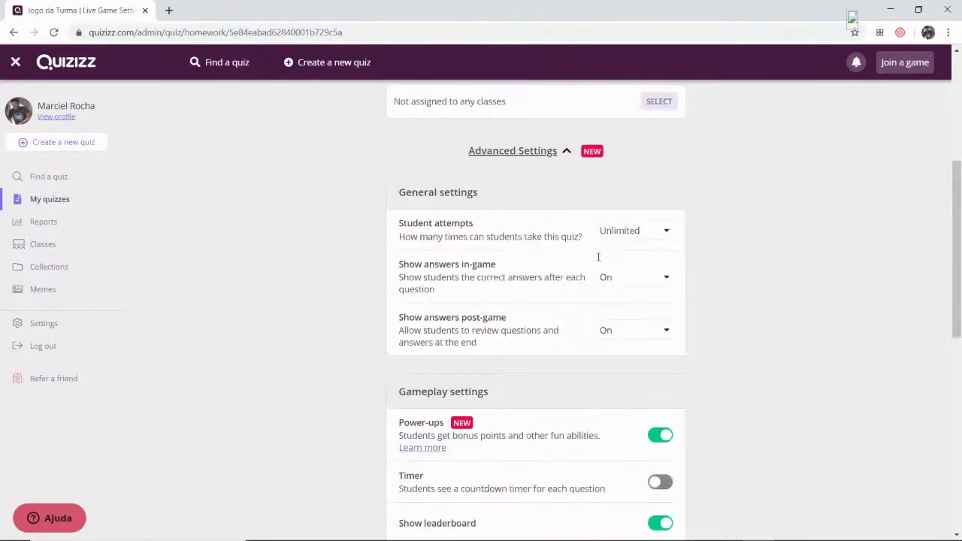
pyautogui.scroll(4, 445, 271)
pyautogui.scroll(-5, 444, 270)
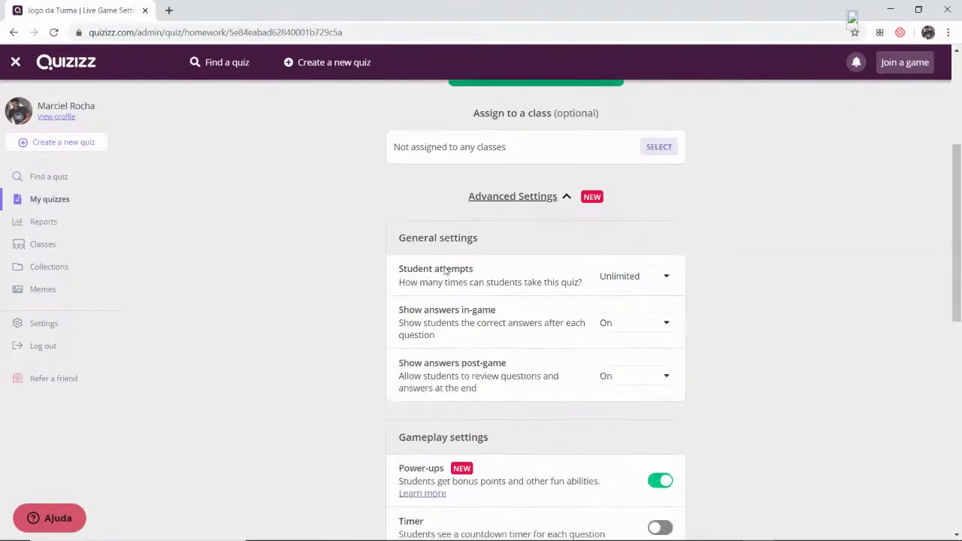
pyautogui.scroll(-2, 466, 256)
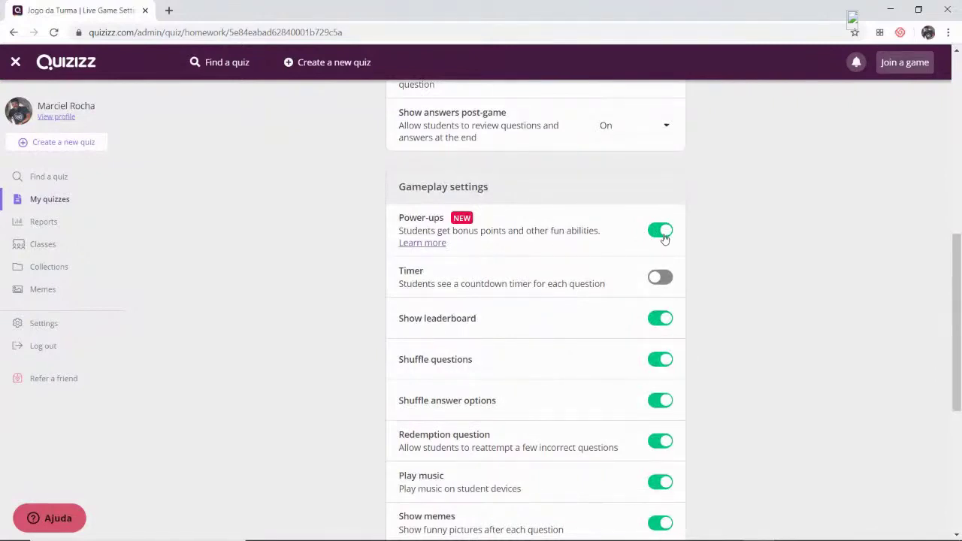
pyautogui.click(665, 238)
pyautogui.scroll(-2, 666, 299)
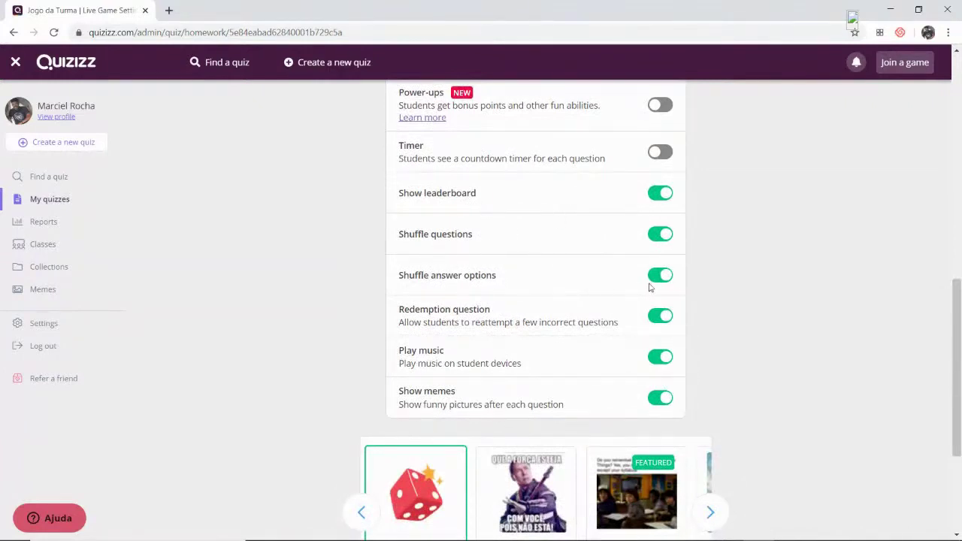
pyautogui.click(664, 318)
# - Choose Memes de hoje as the game's meme set
pyautogui.scroll(-1, 659, 269)
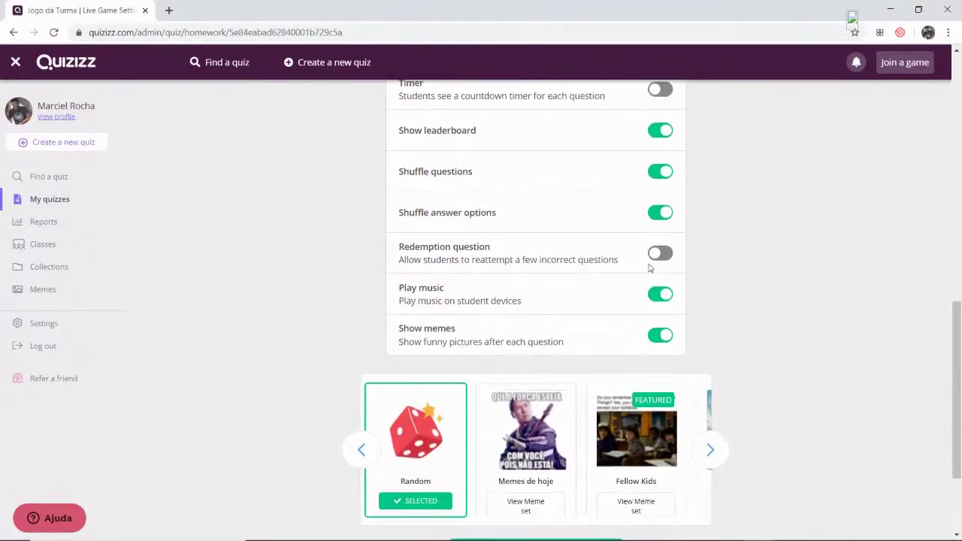
pyautogui.scroll(-1, 639, 255)
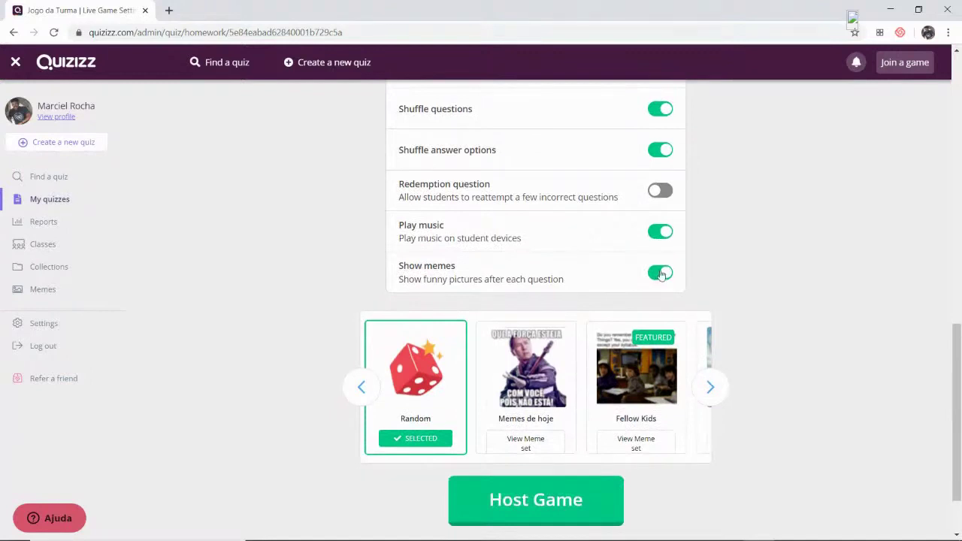
pyautogui.click(535, 376)
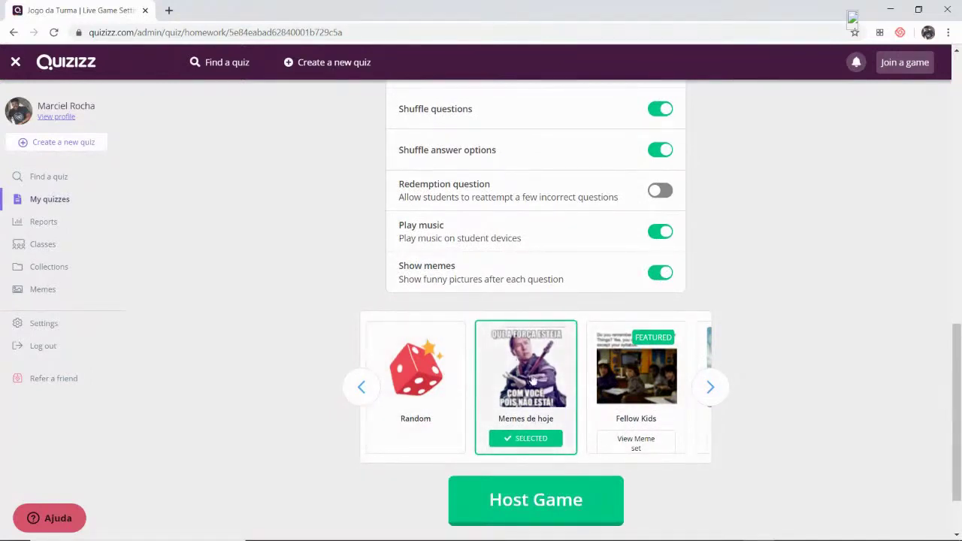
# - Host the homework game and copy its join link for code 563665
pyautogui.click(569, 505)
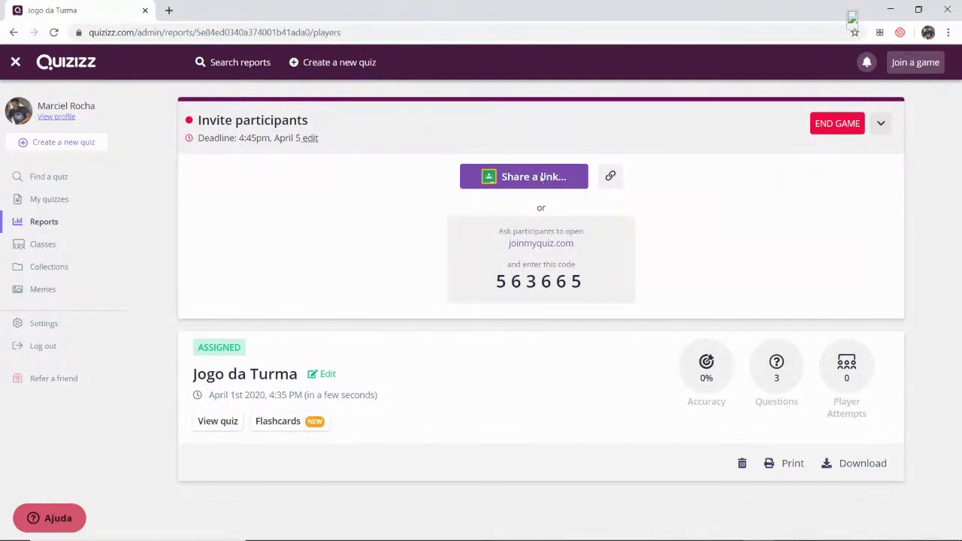
pyautogui.click(541, 177)
pyautogui.click(612, 82)
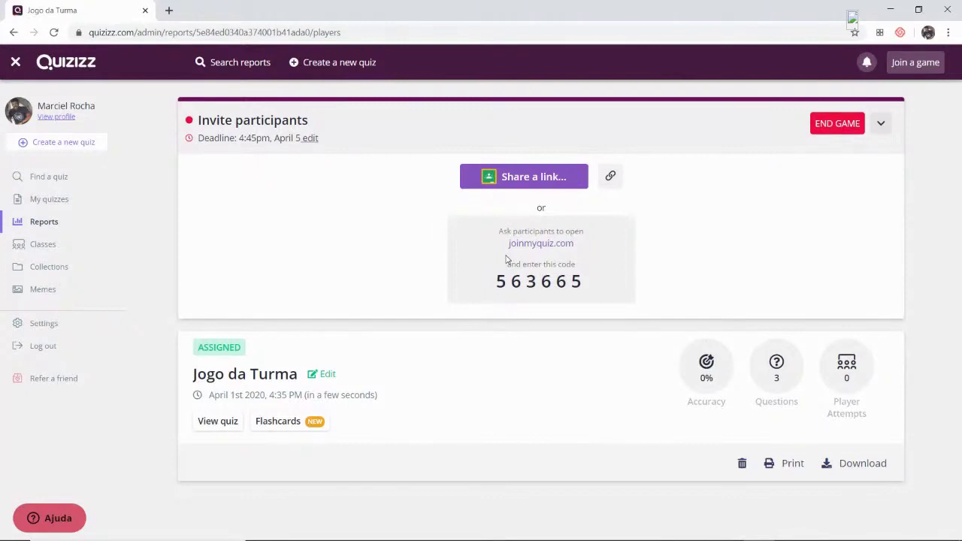
pyautogui.click(609, 178)
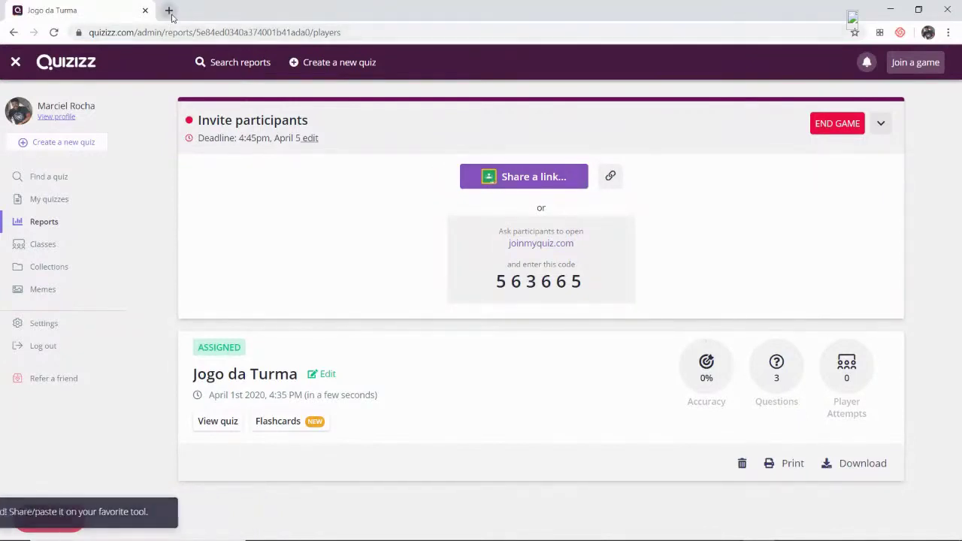
# - Load the copied Quizizz join link in a new tab of the other browser window
pyautogui.hotkey('alt', 'Tab')
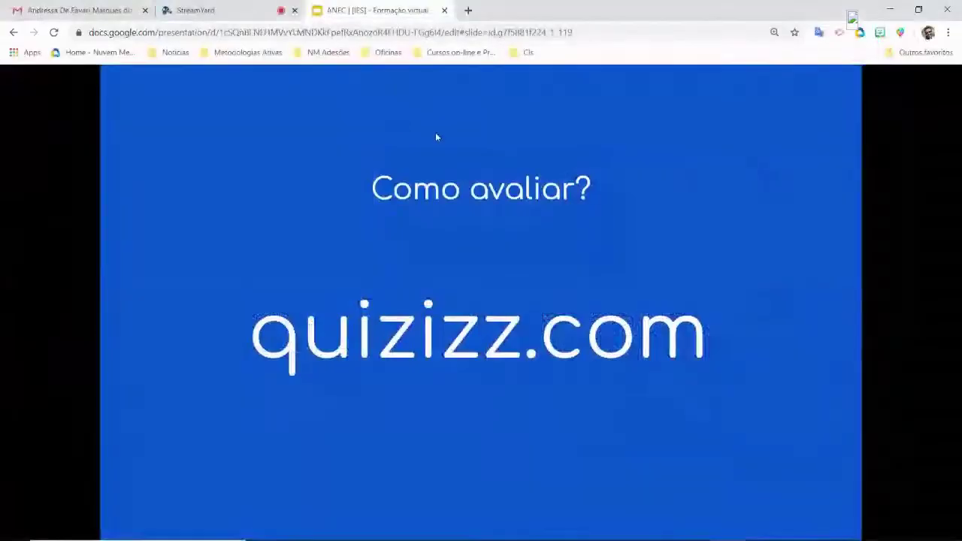
pyautogui.click(467, 10)
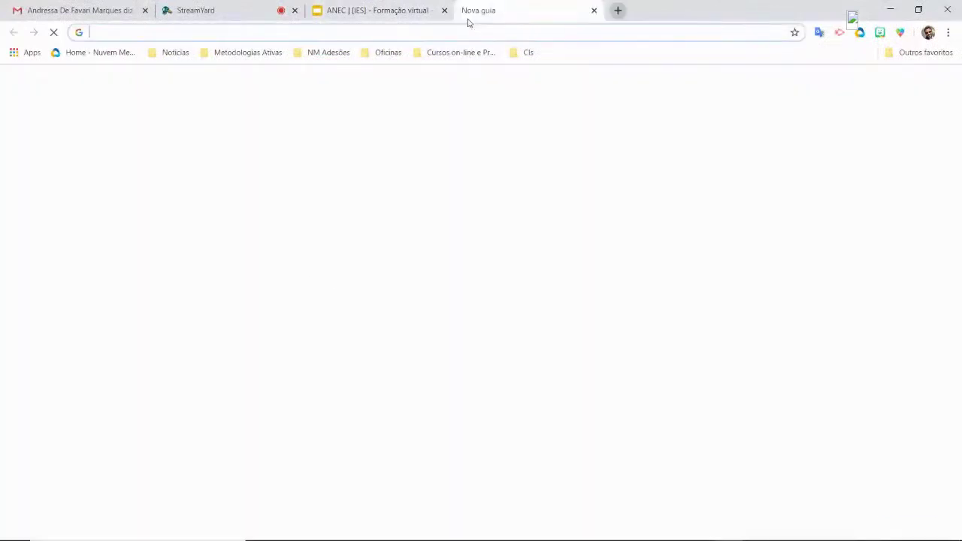
pyautogui.hotkey('ctrl', 'v')
pyautogui.press('Return')
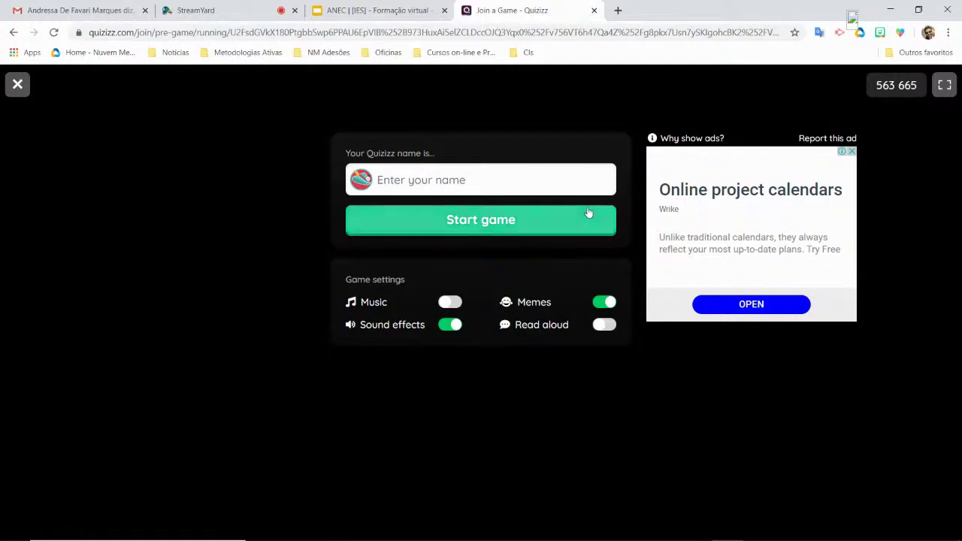
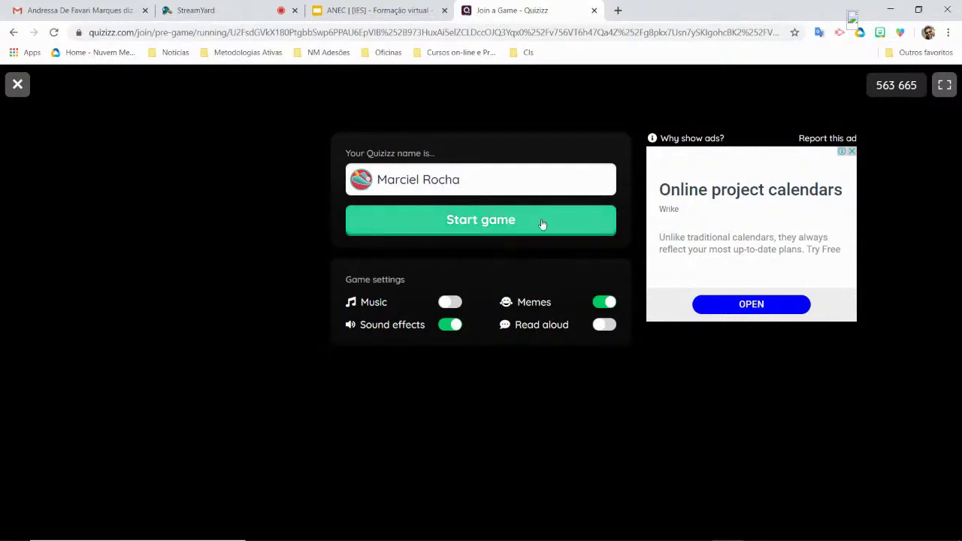
# - Join as a player with a name, skip sign-up, and start the quiz at question 1/3
pyautogui.click(540, 228)
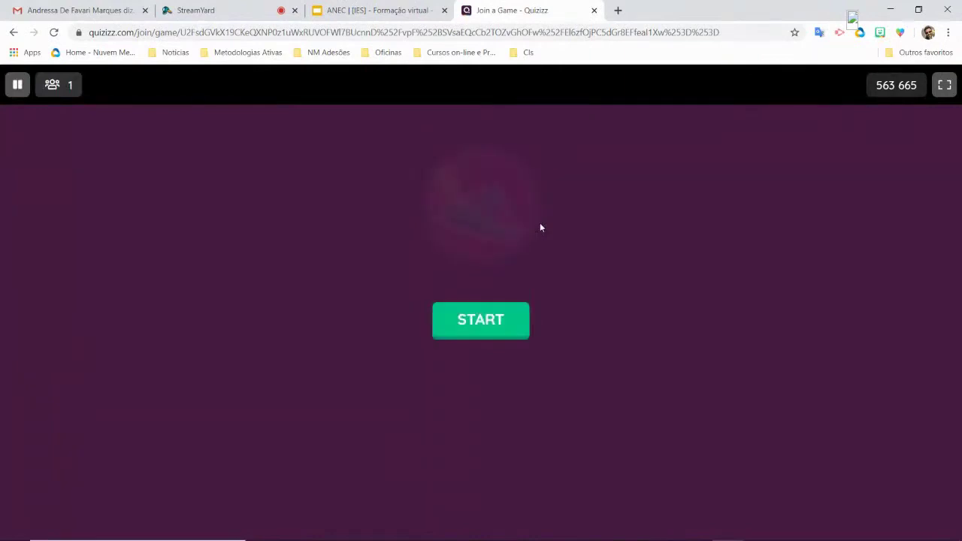
pyautogui.click(496, 322)
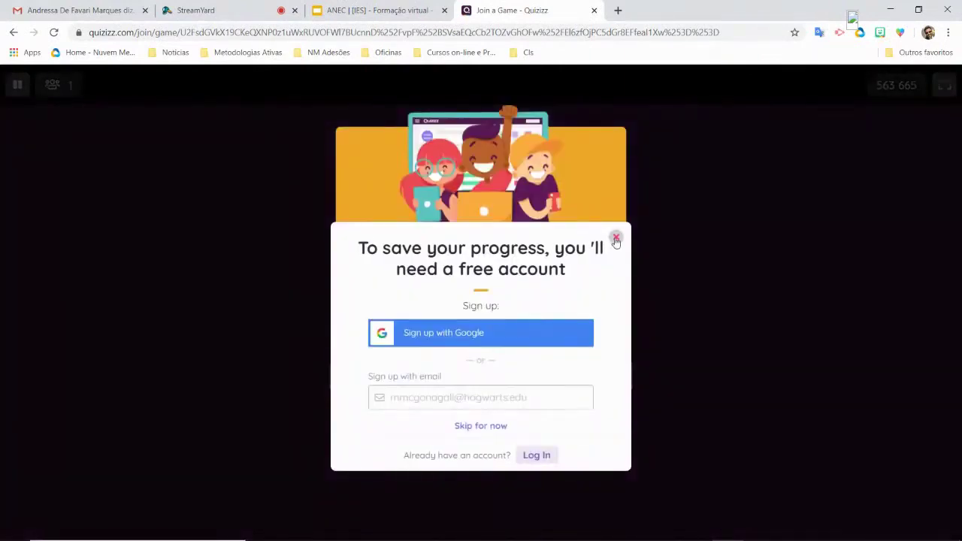
pyautogui.click(616, 239)
pyautogui.click(505, 322)
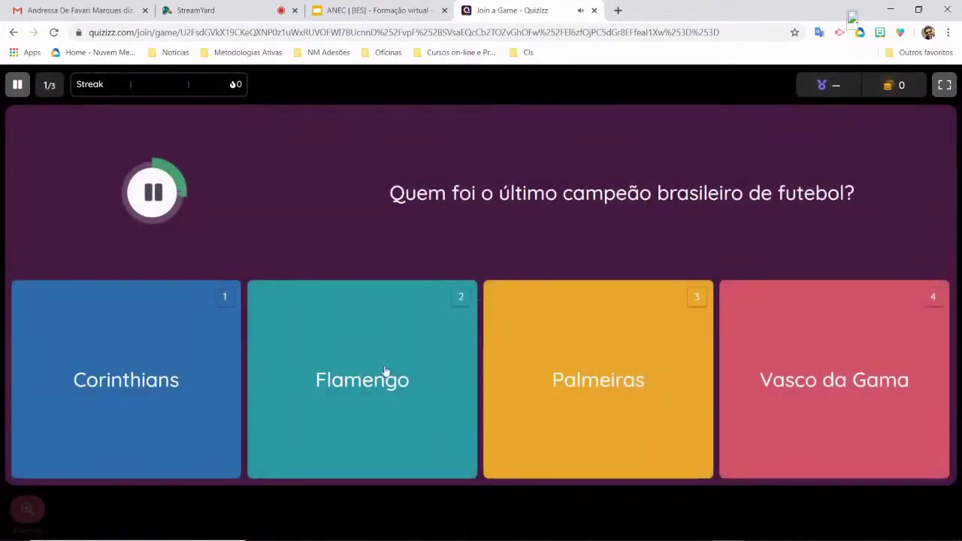
# - Answer Flamengo, then the third and fourth options, scoring 1200, and return to the host window
pyautogui.click(384, 365)
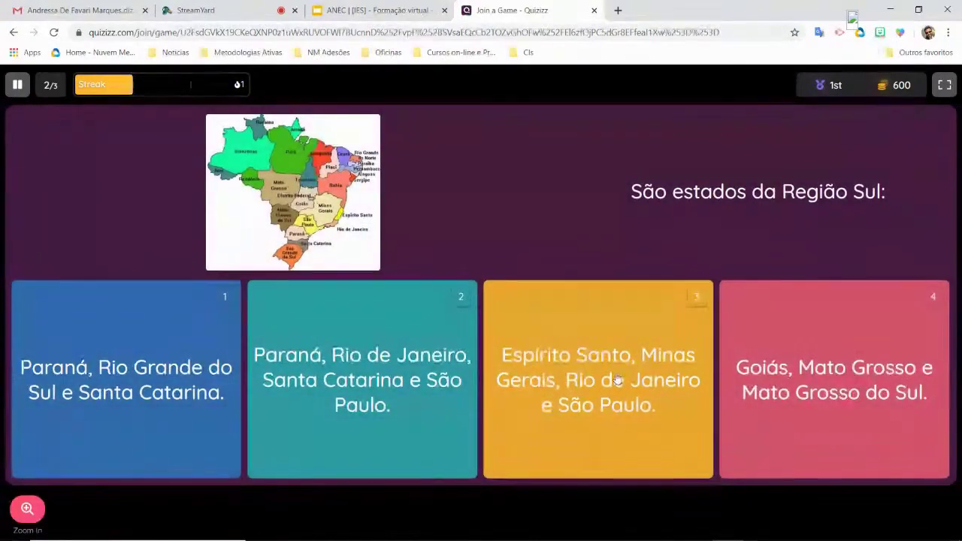
pyautogui.click(616, 379)
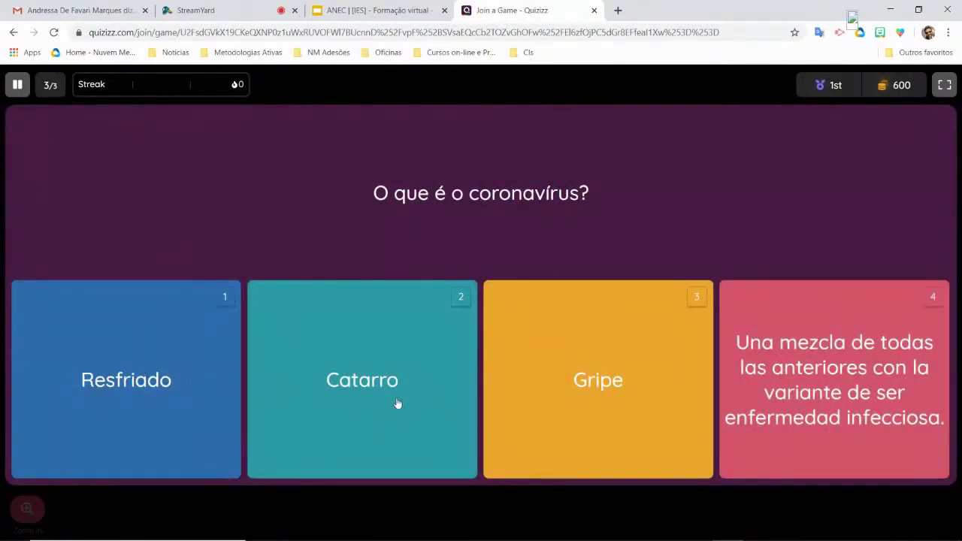
pyautogui.click(850, 399)
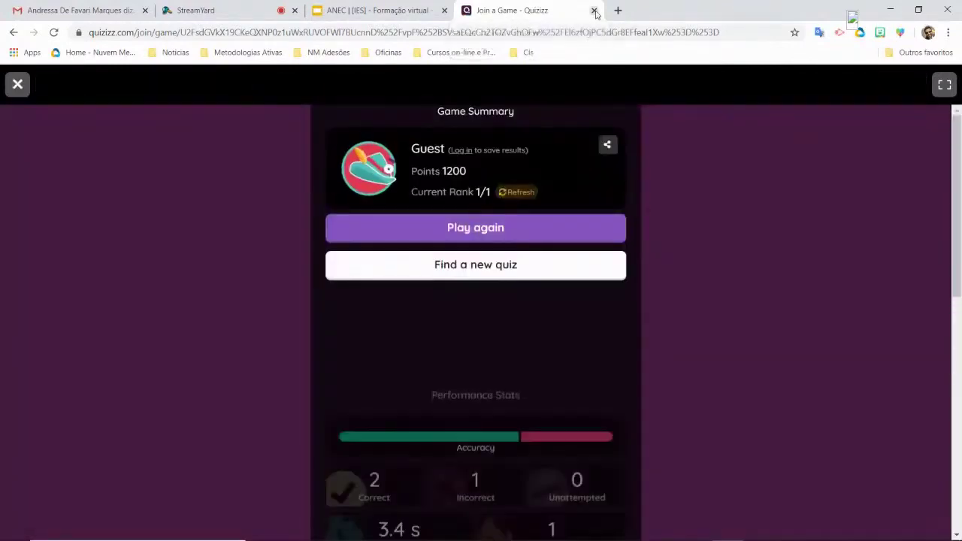
pyautogui.hotkey('alt', 'Tab')
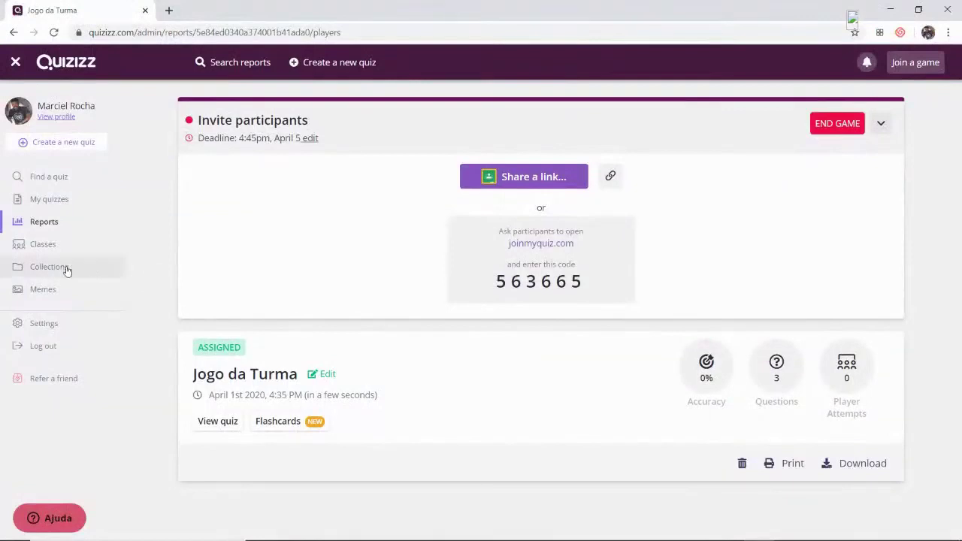
# - Open the Jogo da Turma report from Reports and scroll to its one player's 1200-point attempt
pyautogui.click(45, 223)
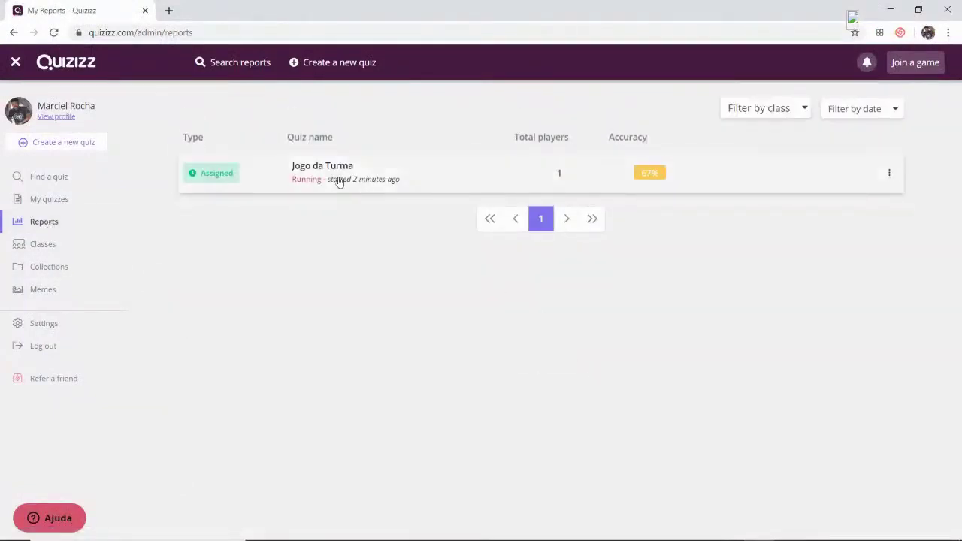
pyautogui.click(337, 181)
pyautogui.scroll(-2, 534, 364)
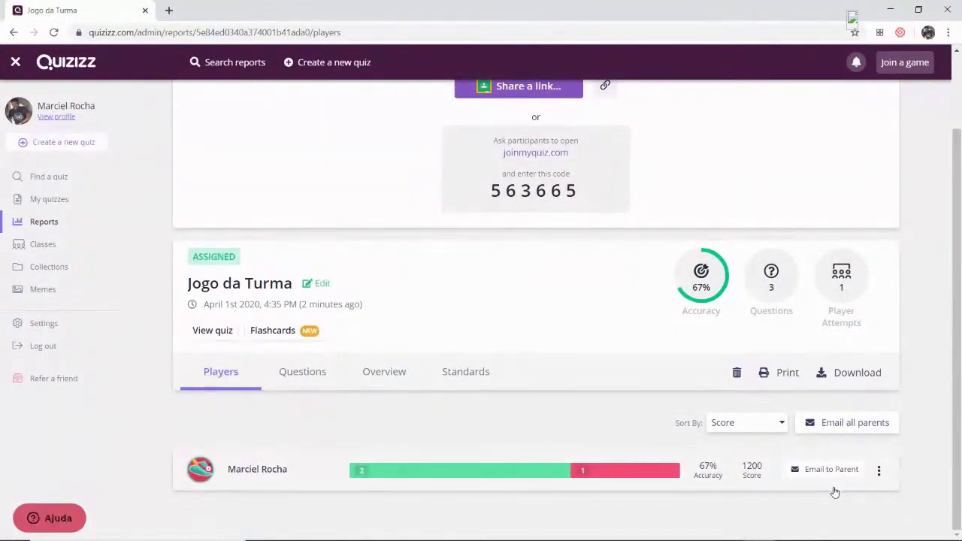
# - Download the Jogo da Turma report as an .xlsx and open it via Abrir
pyautogui.click(858, 374)
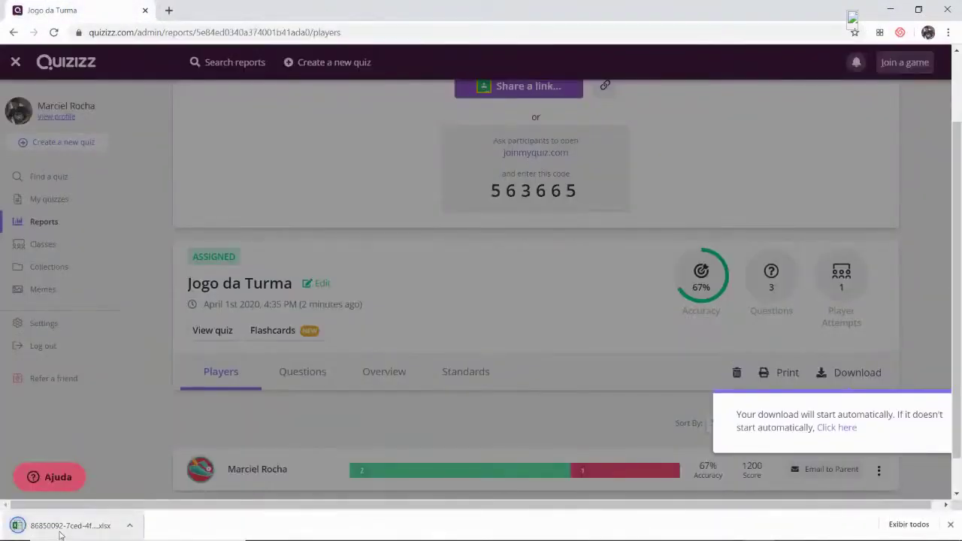
pyautogui.click(130, 527)
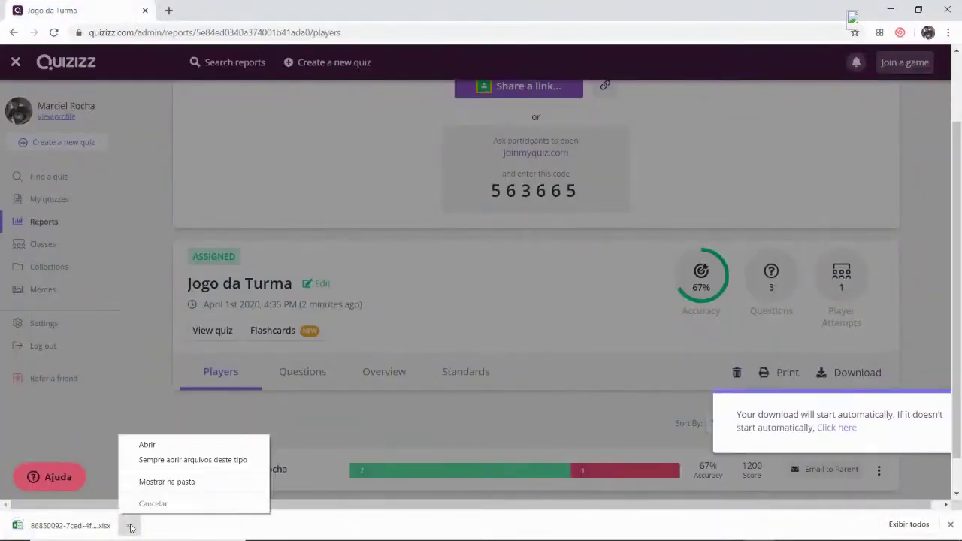
pyautogui.click(57, 527)
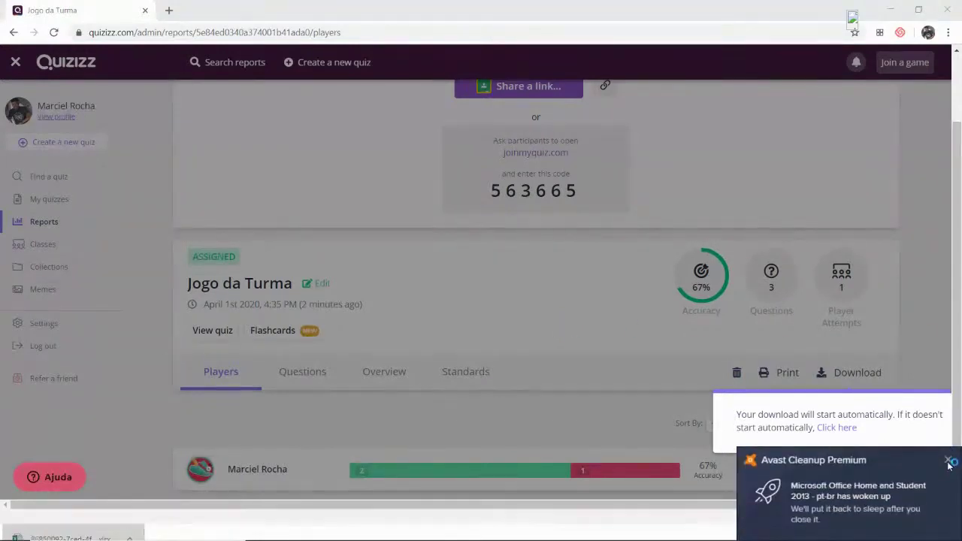
# - Close the Avast antivirus notification and bring up the open-windows list
pyautogui.click(948, 459)
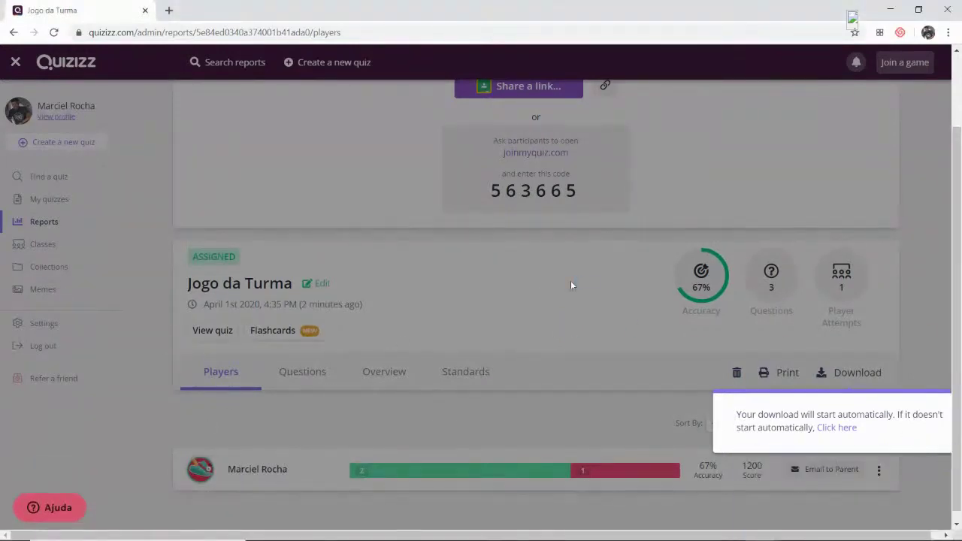
pyautogui.scroll(2, 455, 262)
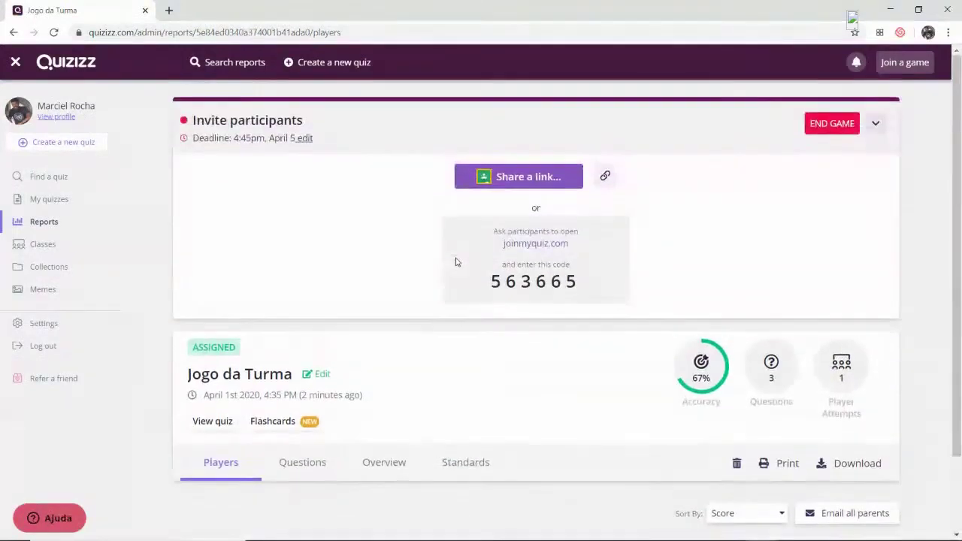
pyautogui.scroll(-2, 747, 407)
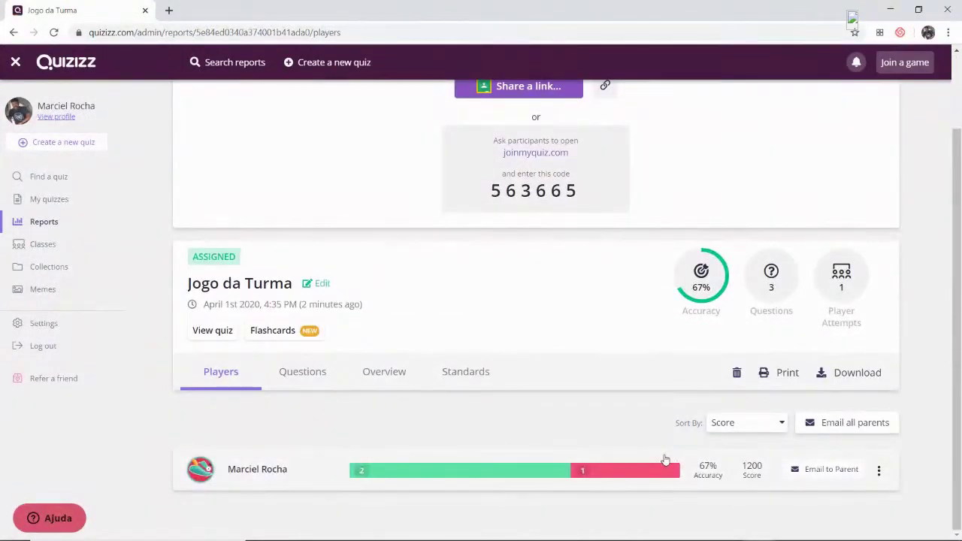
pyautogui.hotkey('alt', 'Tab')
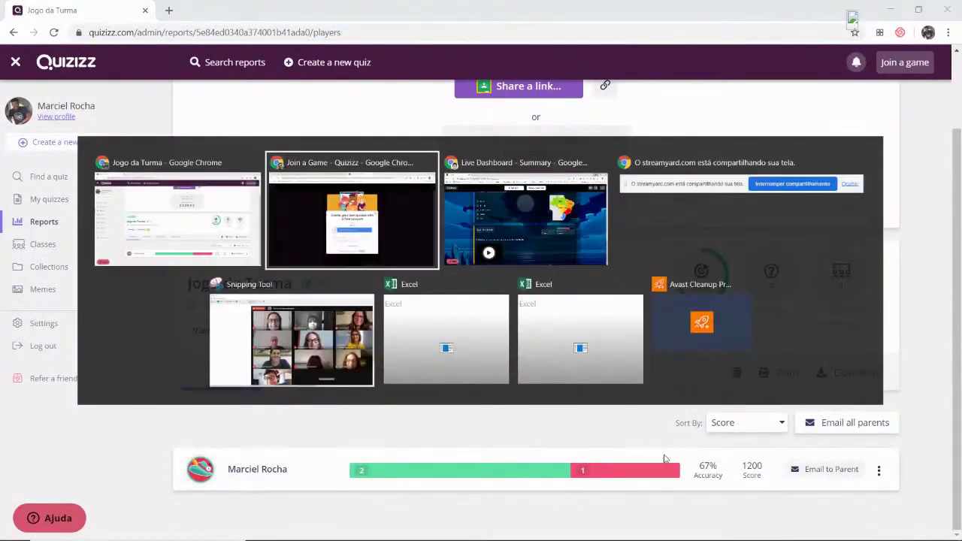
# - Exit the live game summary to Reports, then check the Player Level sheet and close Excel
pyautogui.hotkey('alt', 'Tab')
pyautogui.scroll(10, 623, 339)
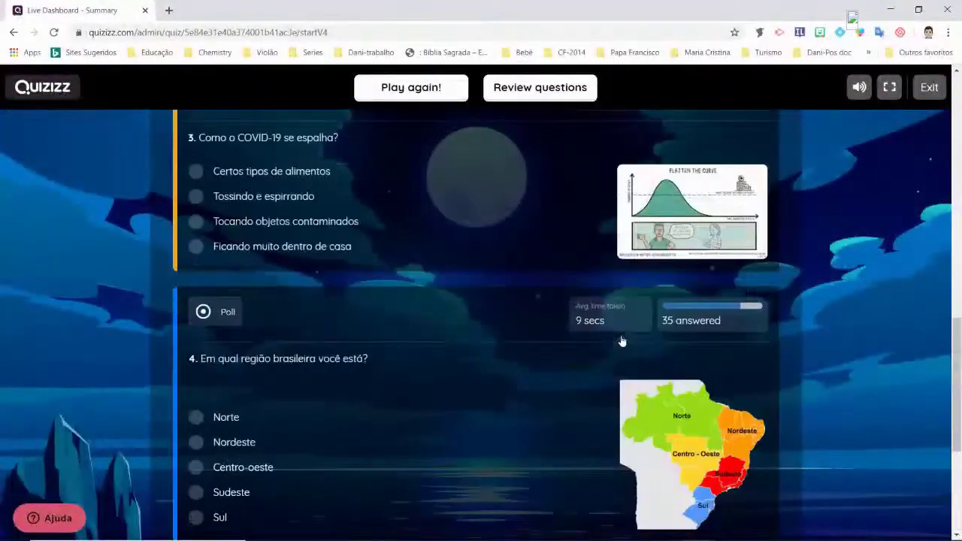
pyautogui.scroll(4, 752, 165)
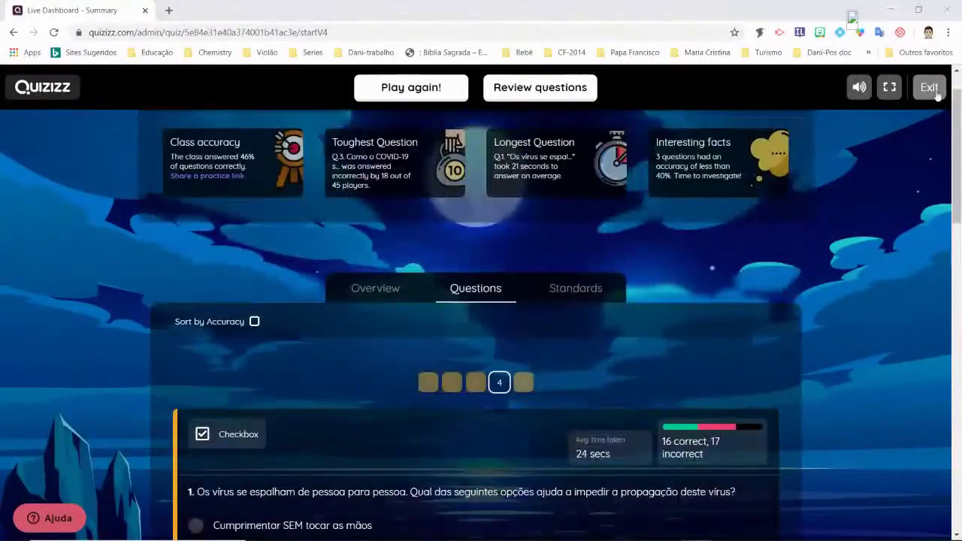
pyautogui.click(930, 88)
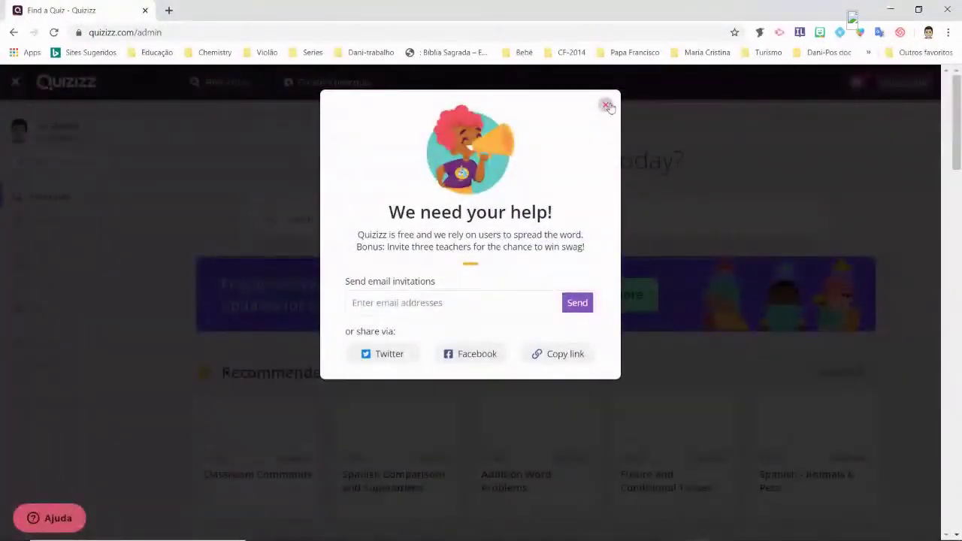
pyautogui.click(607, 106)
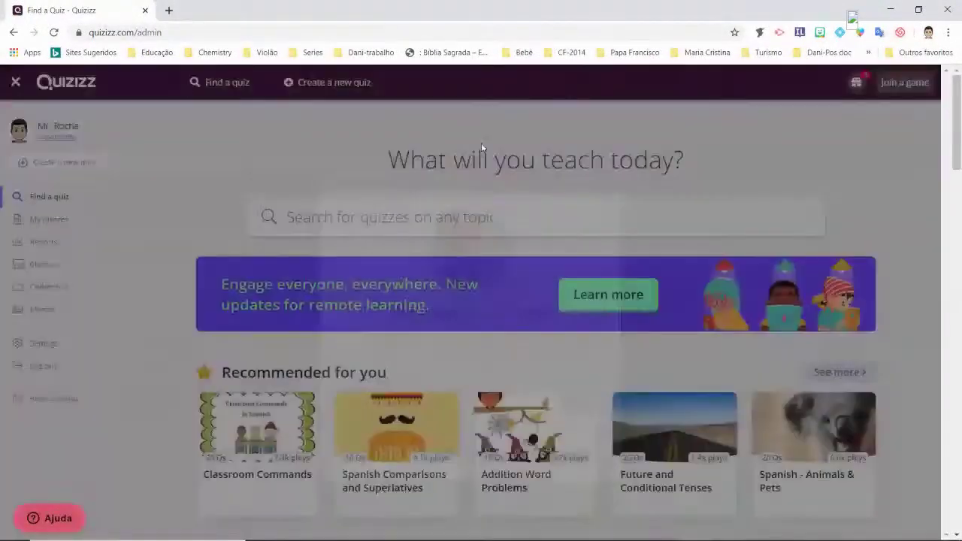
pyautogui.click(46, 248)
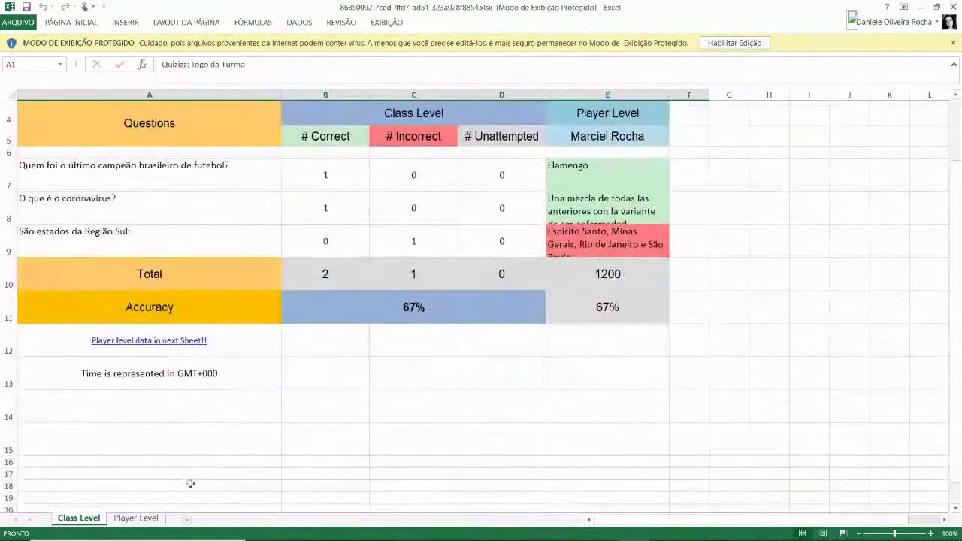
pyautogui.click(152, 519)
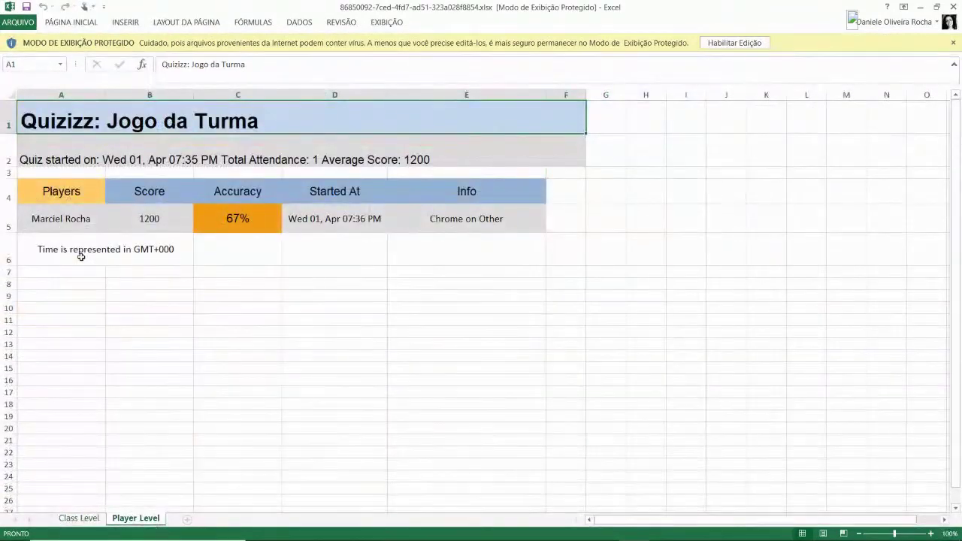
pyautogui.click(953, 6)
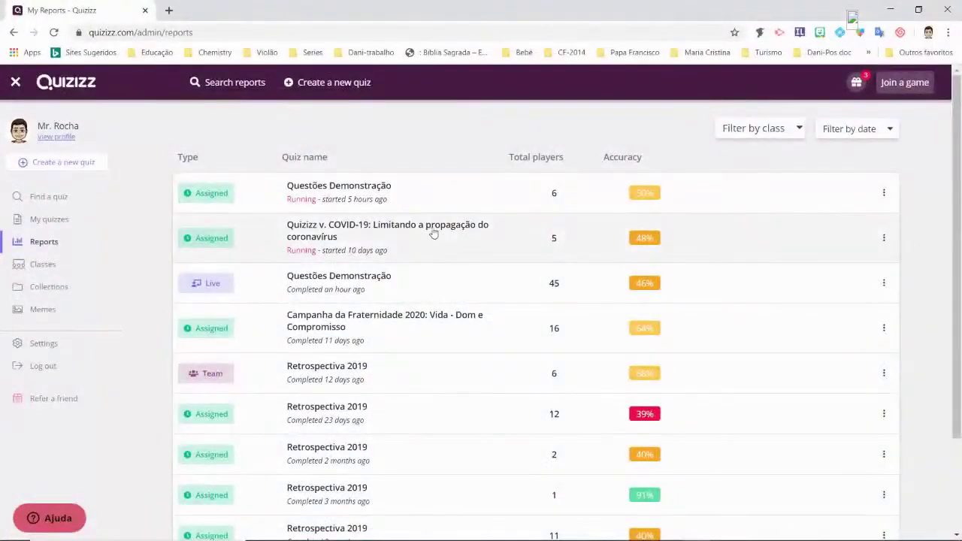
# - Open the running Questões Demonstração report, then go back to the reports list
pyautogui.click(342, 188)
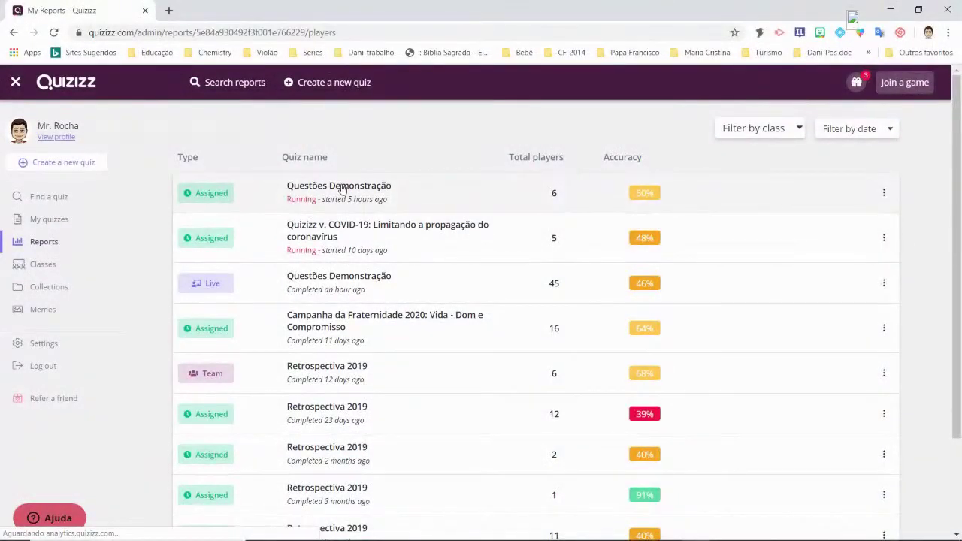
pyautogui.scroll(-5, 554, 345)
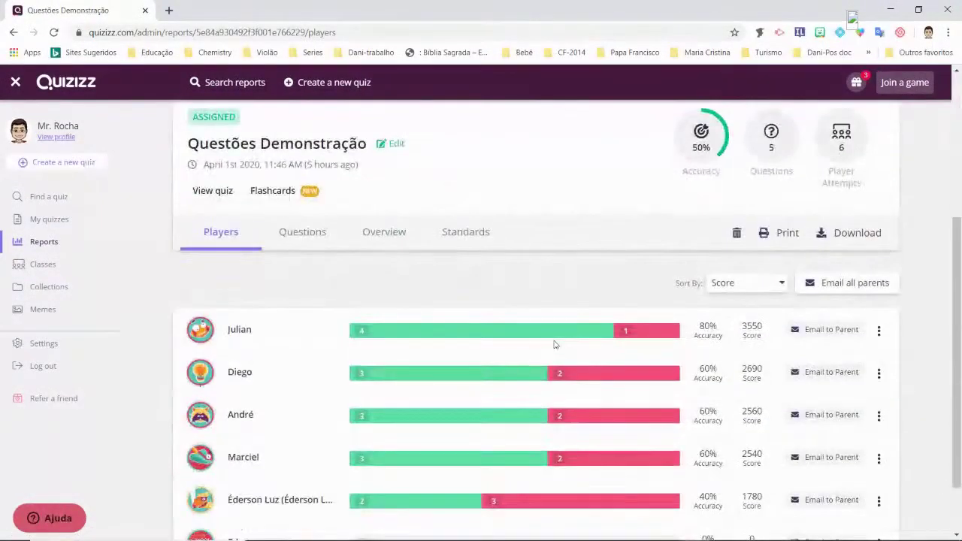
pyautogui.click(45, 242)
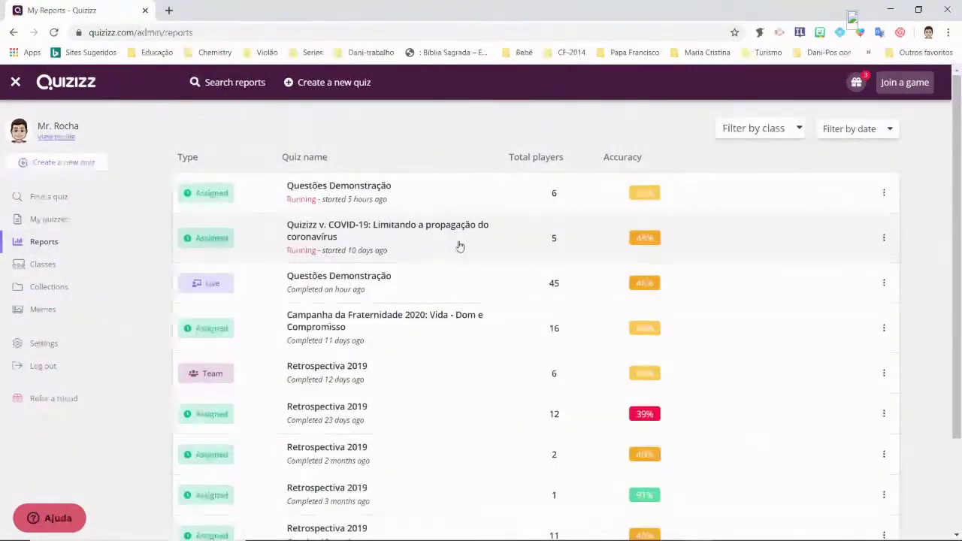
pyautogui.scroll(-3, 486, 263)
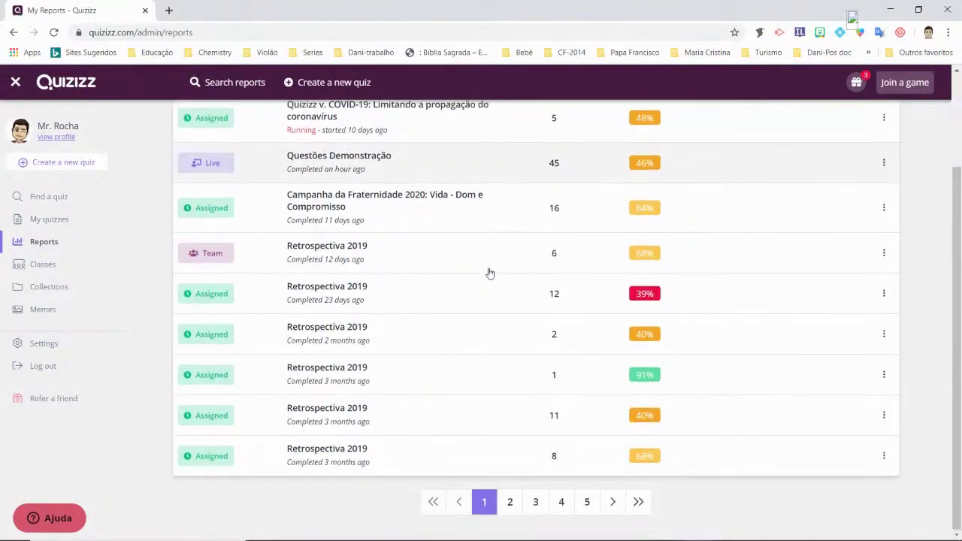
pyautogui.scroll(3, 489, 274)
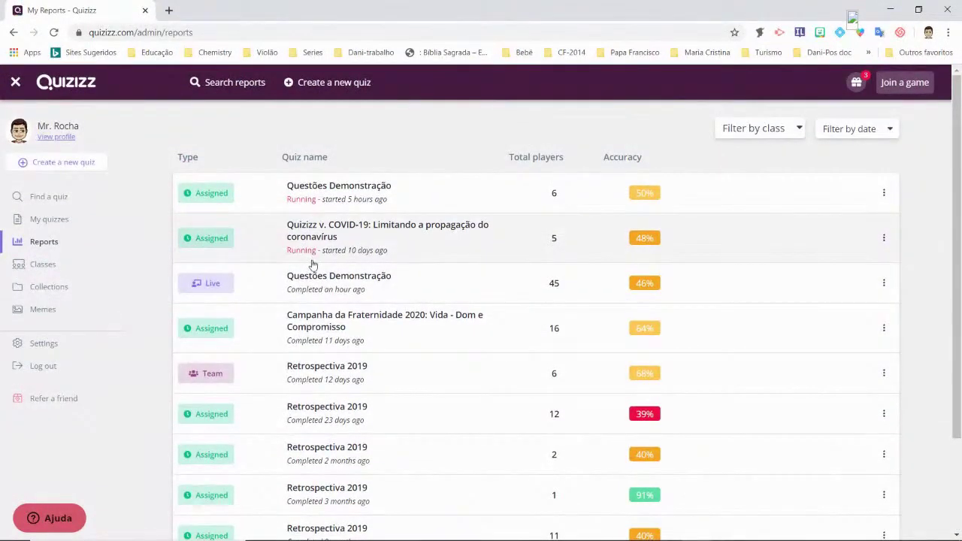
# - Open the live Questões Demonstração report and scroll through its 45 players
pyautogui.click(371, 279)
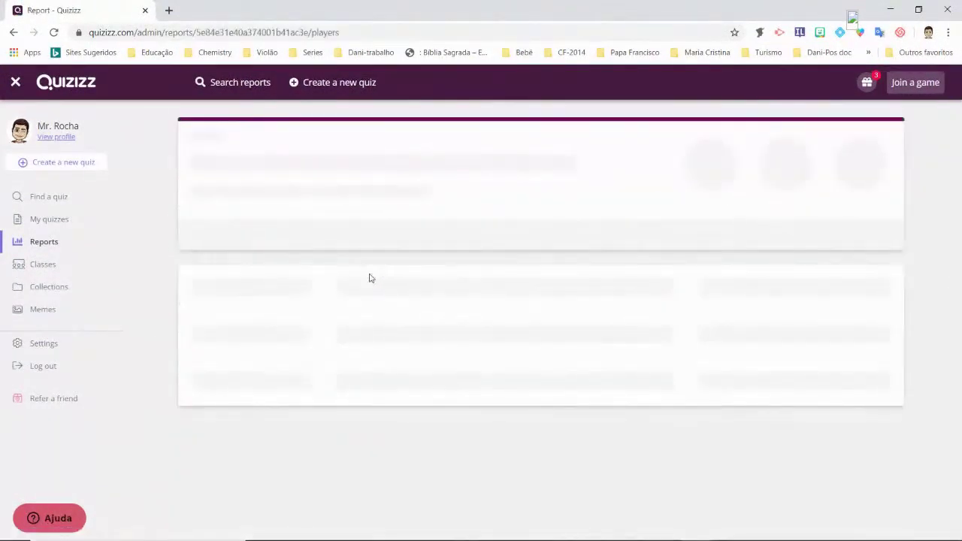
pyautogui.scroll(-1, 369, 278)
pyautogui.scroll(-2, 369, 278)
pyautogui.scroll(3, 369, 279)
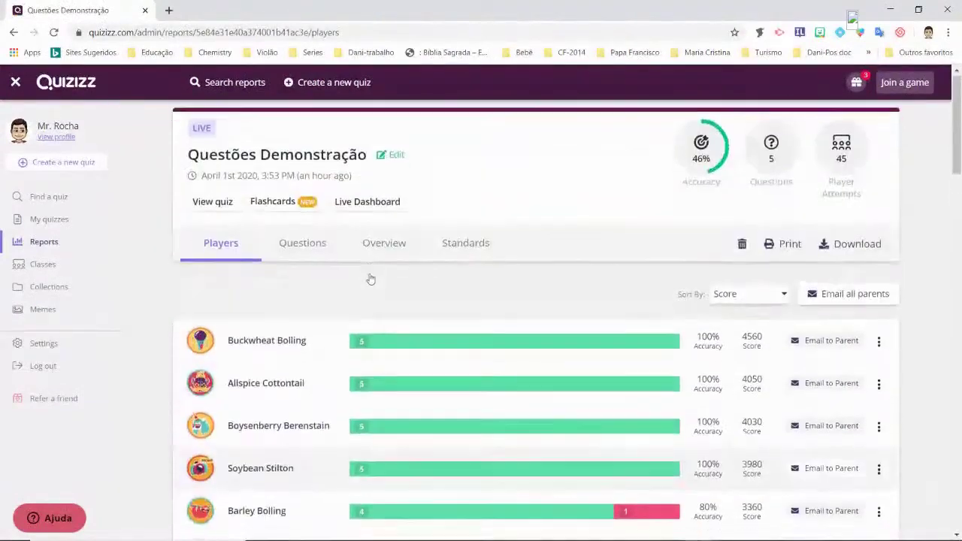
pyautogui.scroll(-10, 369, 279)
pyautogui.scroll(-4, 369, 278)
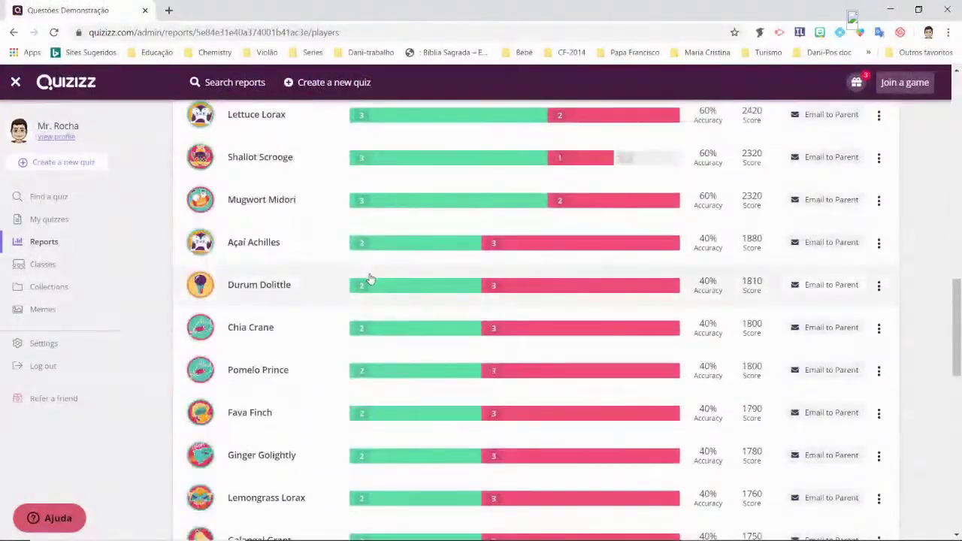
pyautogui.scroll(-4, 369, 279)
pyautogui.scroll(2, 369, 273)
pyautogui.scroll(-10, 369, 273)
pyautogui.scroll(4, 940, 367)
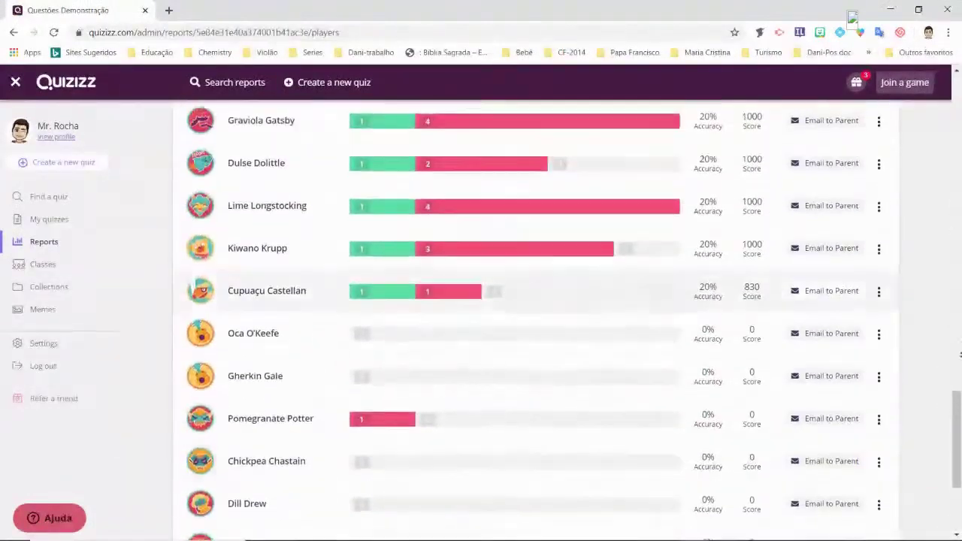
pyautogui.scroll(-4, 925, 350)
pyautogui.scroll(20, 917, 335)
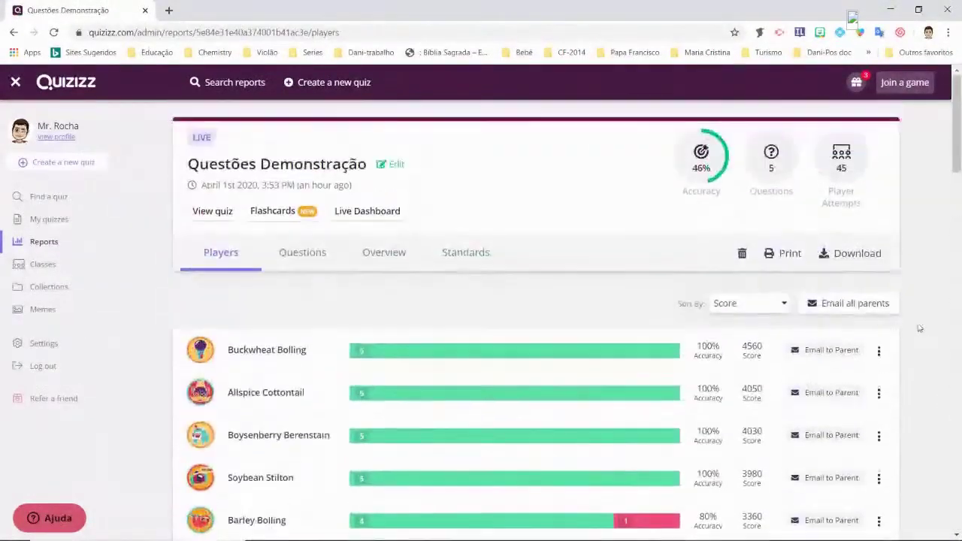
# - Save the report as an Excel file in Downloads and minimize both browser windows
pyautogui.click(848, 253)
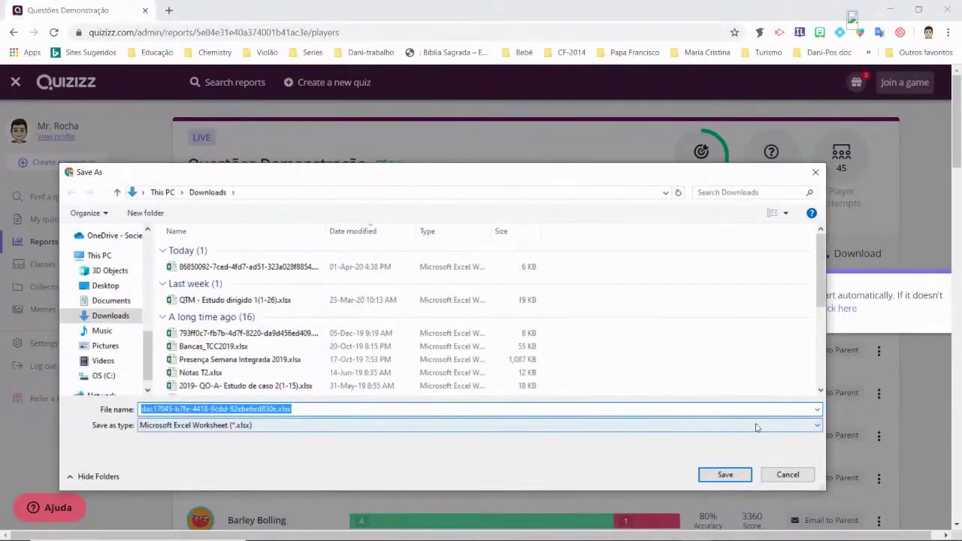
pyautogui.click(725, 474)
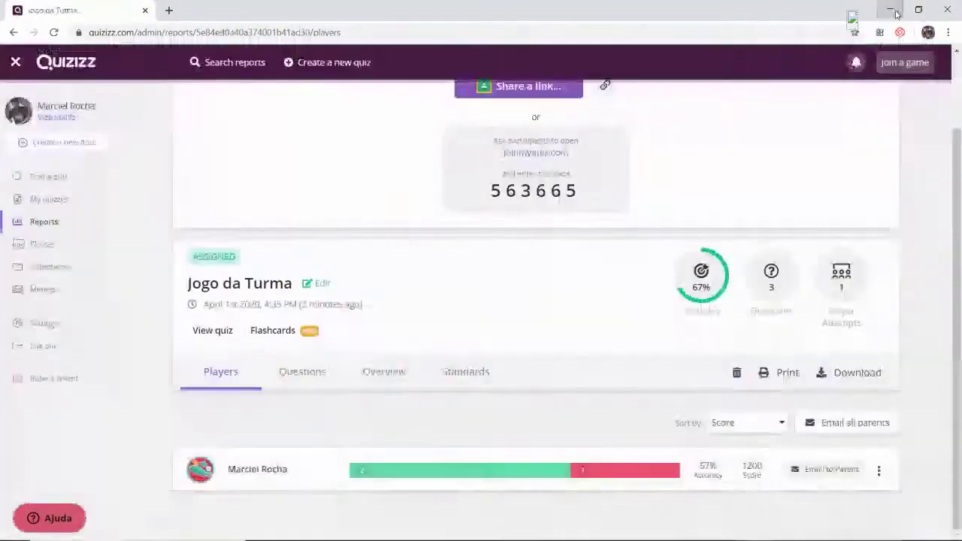
pyautogui.click(890, 9)
pyautogui.click(891, 11)
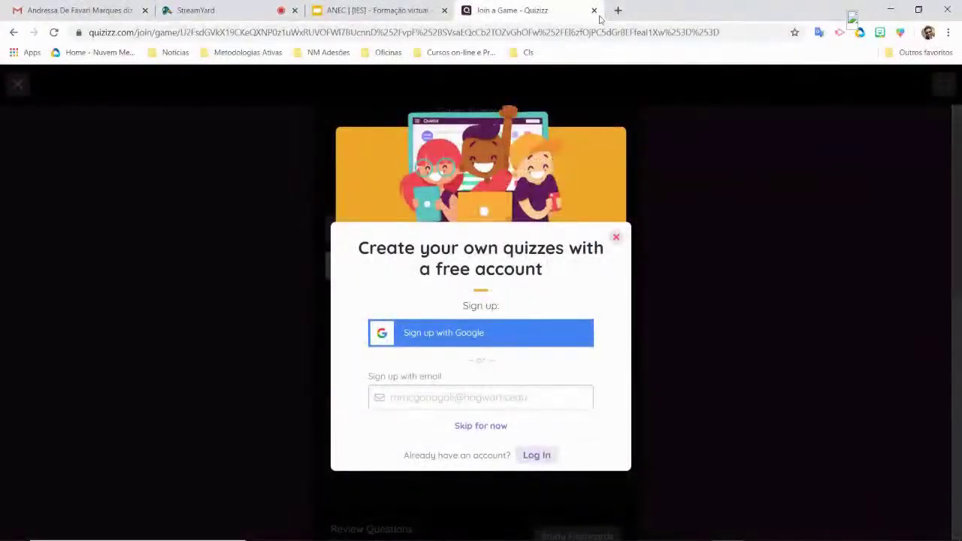
# - Close the Quizizz join tab, open Google Drive in a new tab, and enter Atividades dos meus alunos
pyautogui.click(594, 10)
pyautogui.click(468, 10)
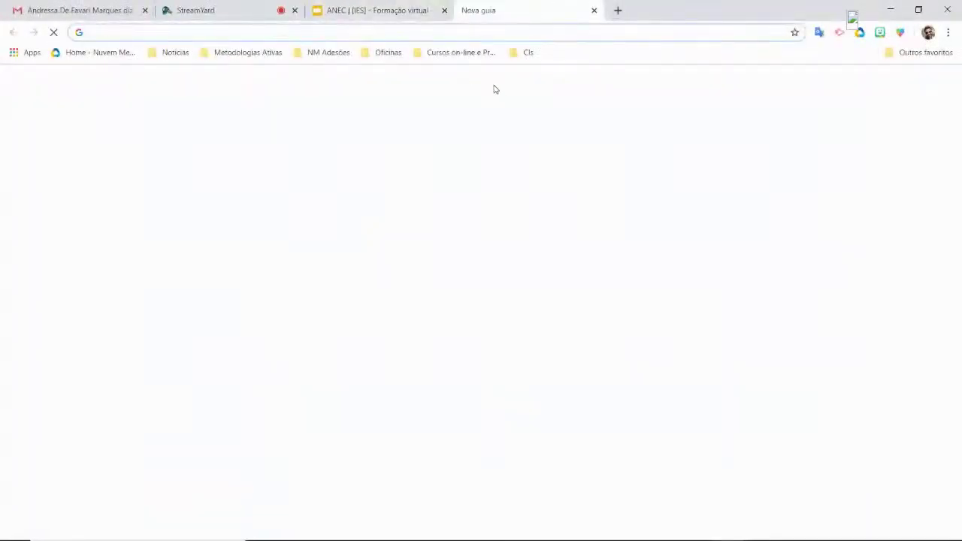
pyautogui.click(913, 83)
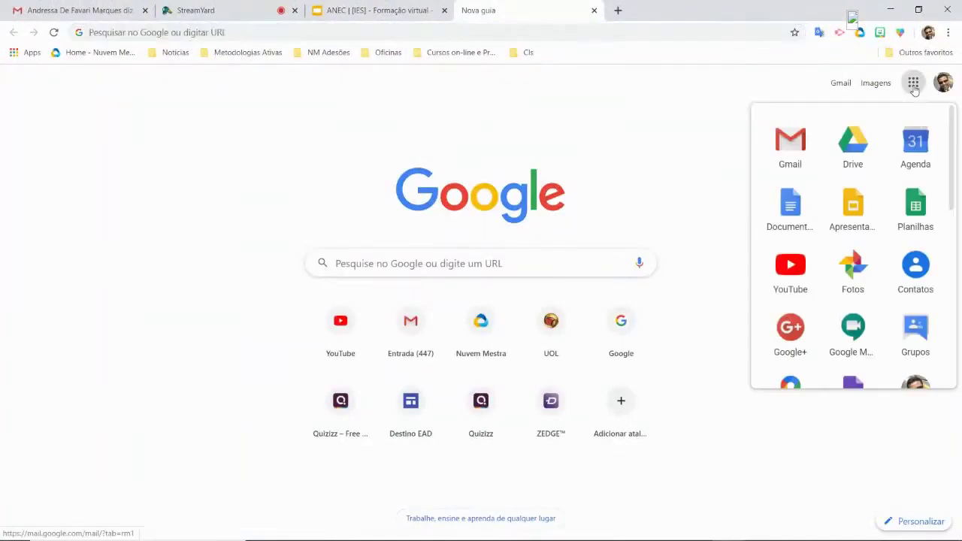
pyautogui.click(856, 147)
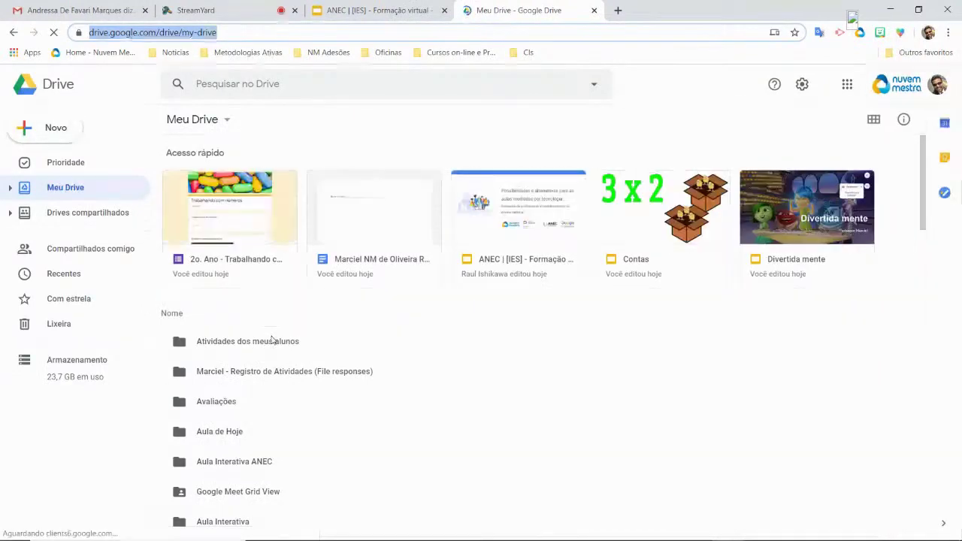
pyautogui.doubleClick(263, 340)
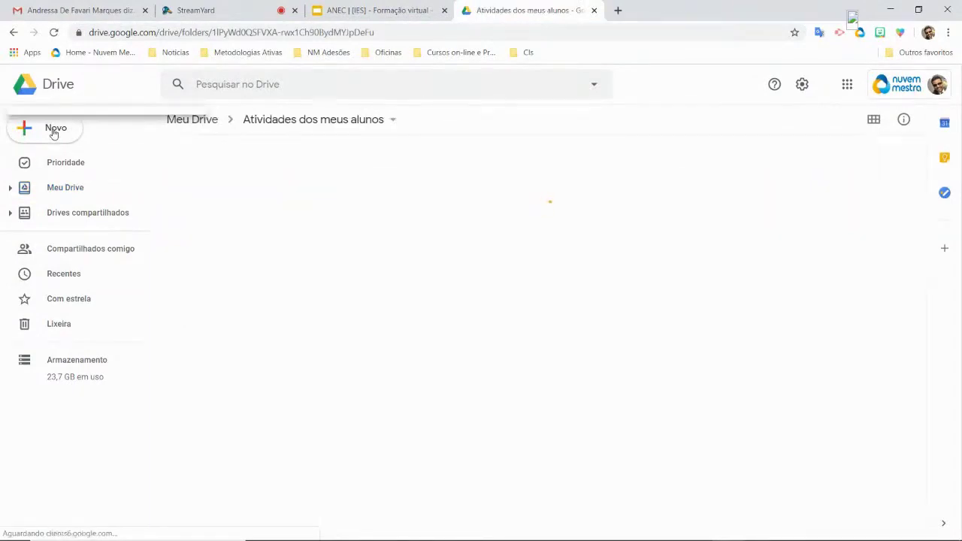
# - Upload the most recent report file from Downloads via Novo > Upload de arquivos
pyautogui.click(54, 133)
pyautogui.press('Escape')
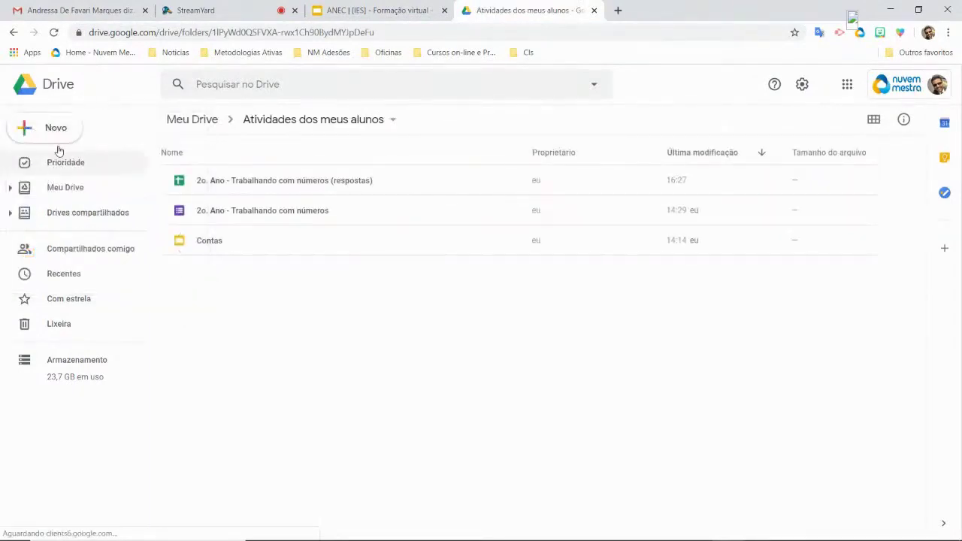
pyautogui.click(58, 139)
pyautogui.click(67, 170)
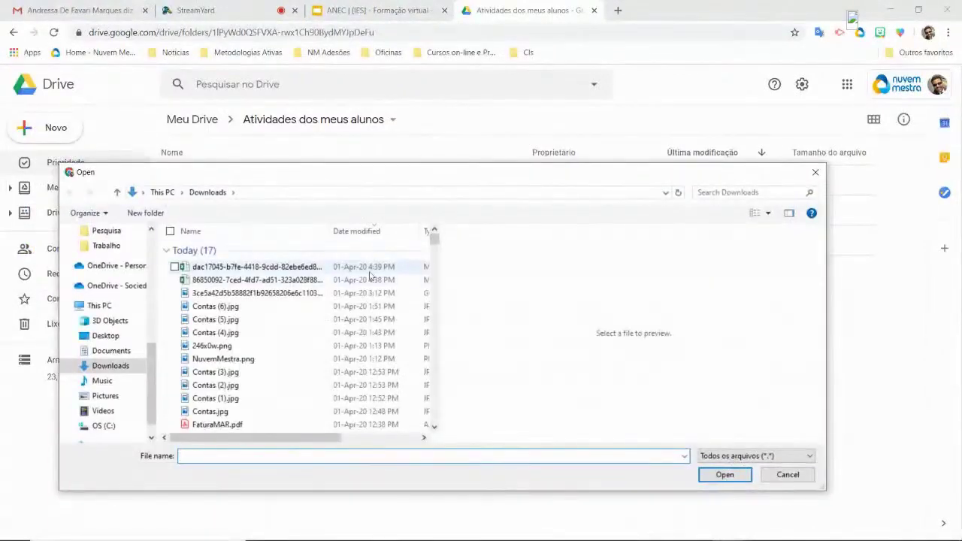
pyautogui.click(288, 267)
pyautogui.click(726, 475)
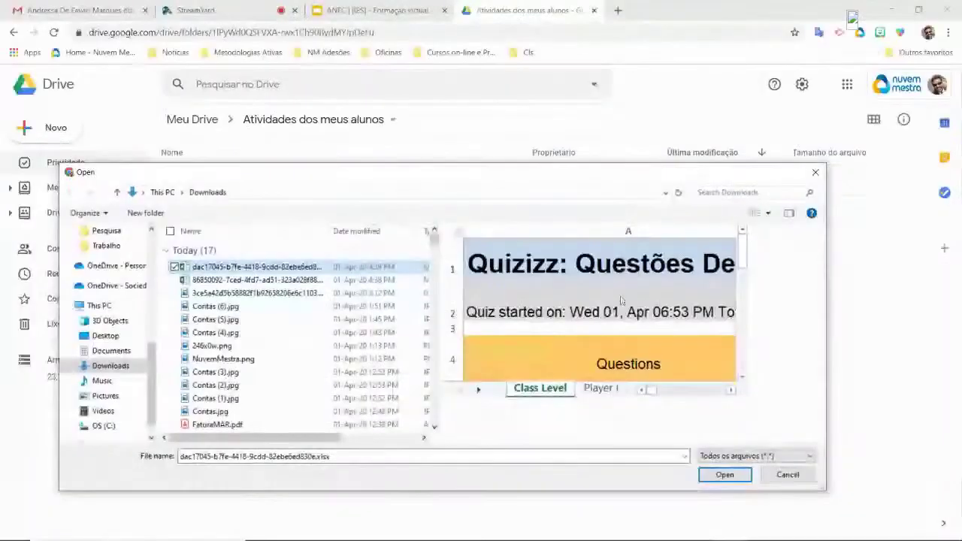
pyautogui.click(724, 475)
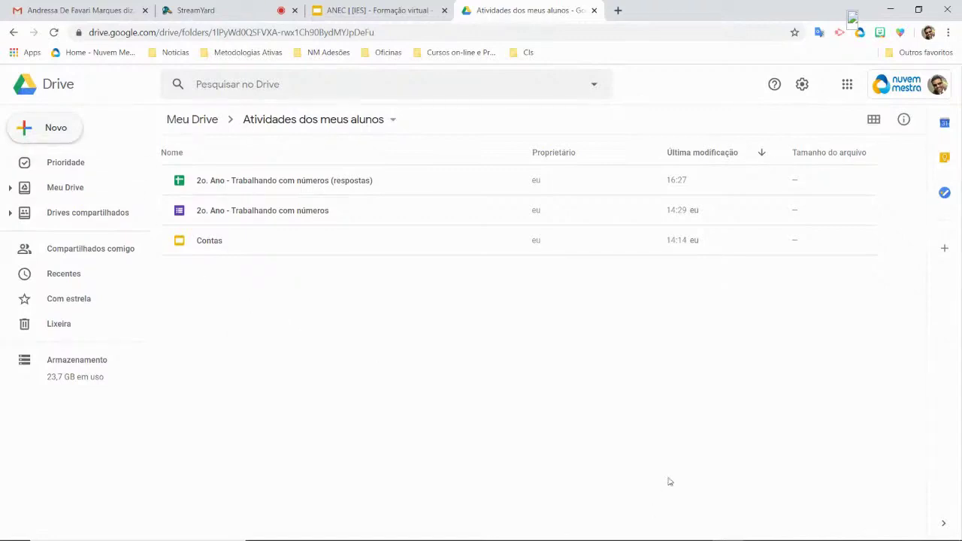
# - Upload an earlier quiz report spreadsheet and reload the folder to check it
pyautogui.click(52, 129)
pyautogui.click(71, 161)
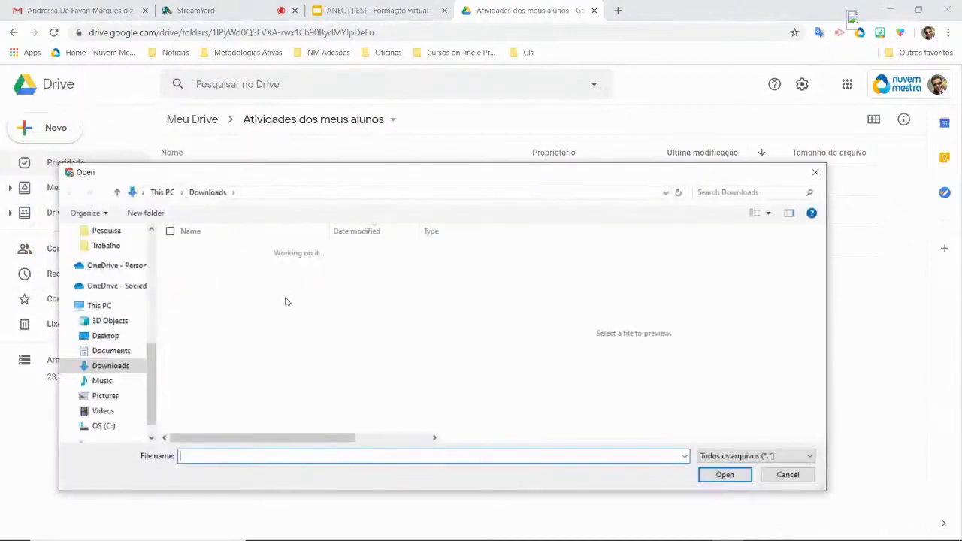
pyautogui.click(231, 268)
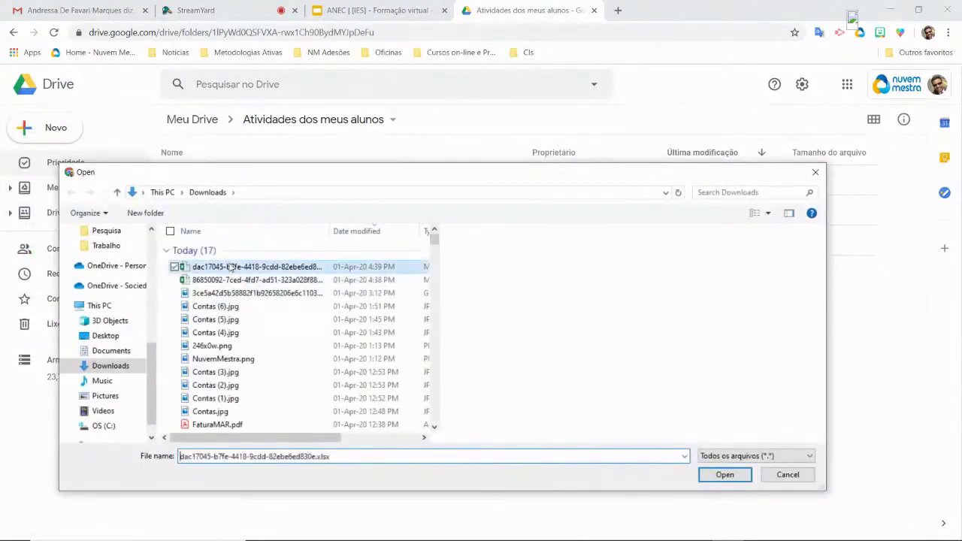
pyautogui.click(724, 475)
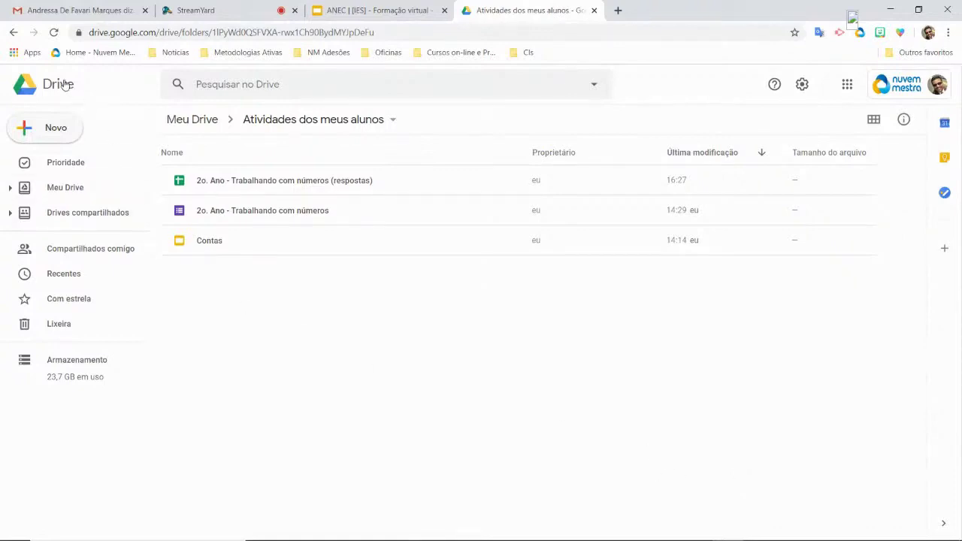
pyautogui.click(54, 33)
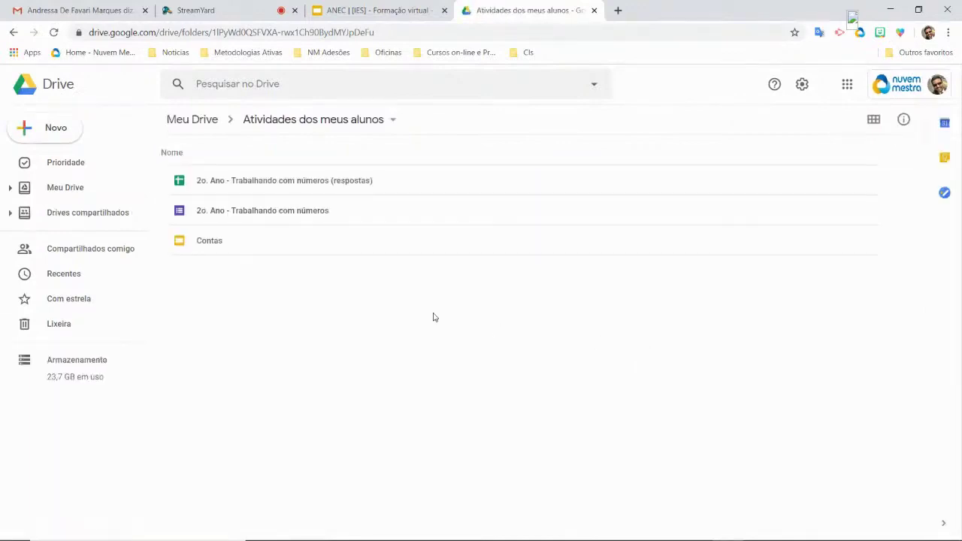
# - Upload 86850092-7ced-4fd7-ad51-323a028f8854.xlsx, the Jogo da Turma report, and select it
pyautogui.click(58, 136)
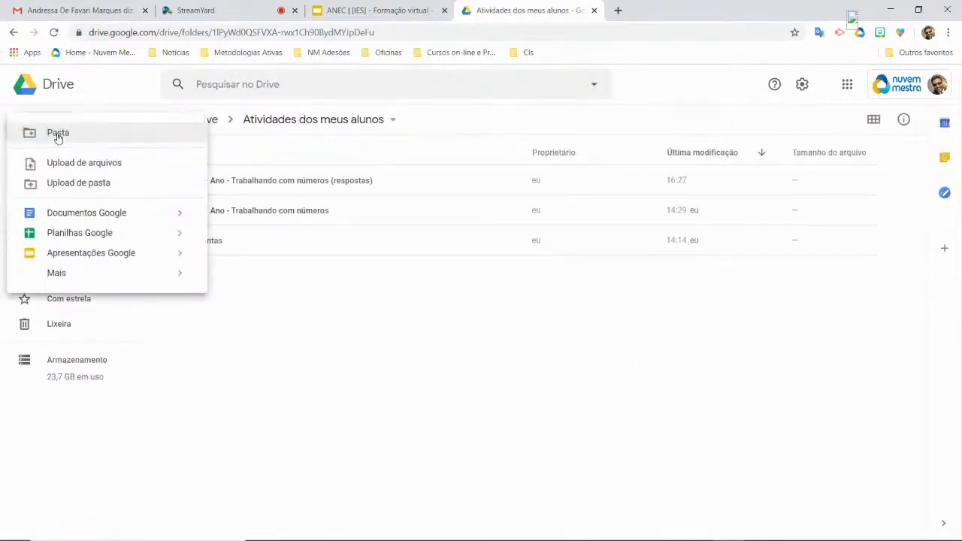
pyautogui.click(63, 161)
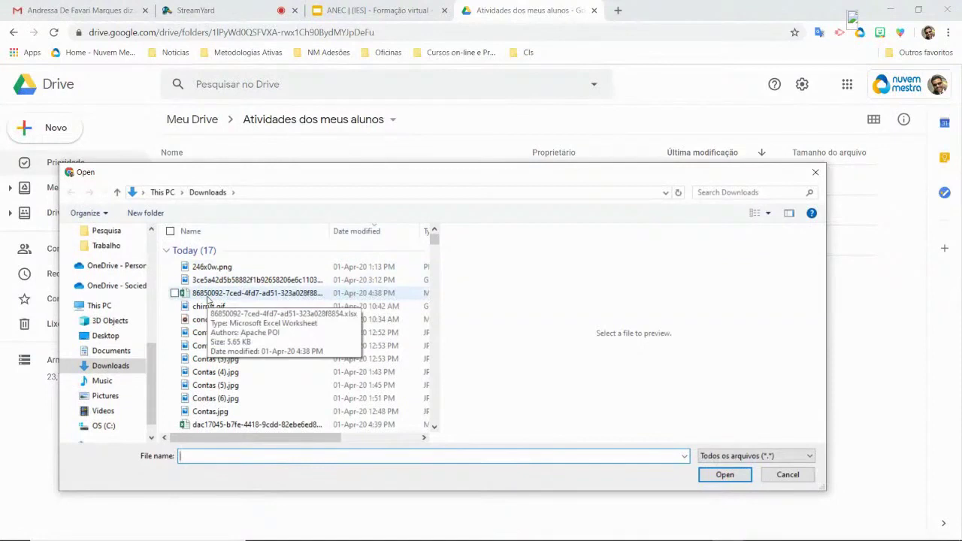
pyautogui.click(208, 296)
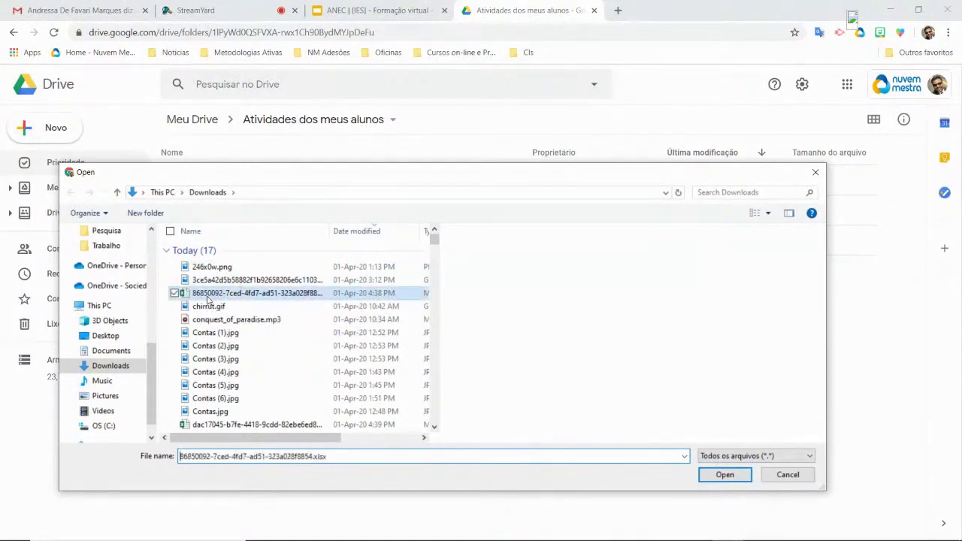
pyautogui.click(727, 475)
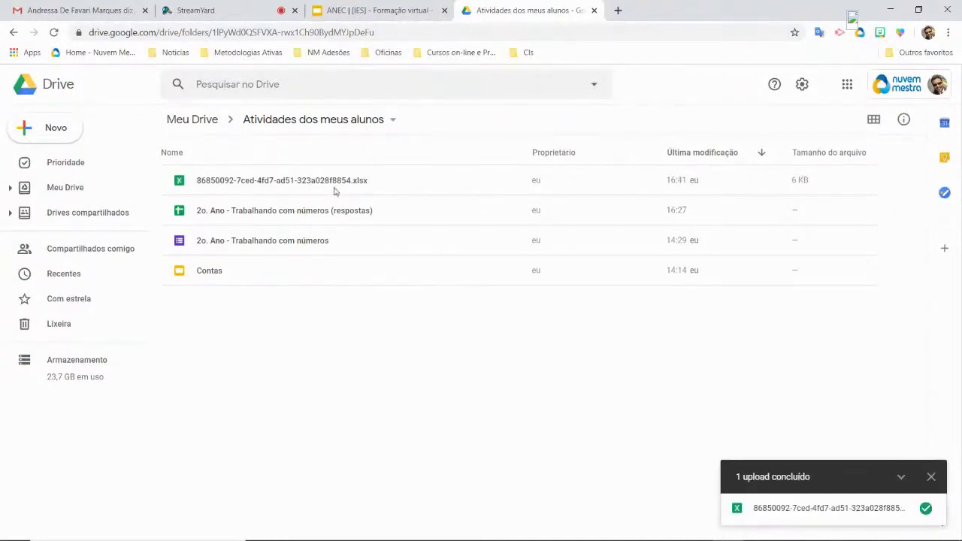
pyautogui.click(334, 190)
# - Preview the uploaded report xlsx and open it with Planilhas Google
pyautogui.doubleClick(319, 179)
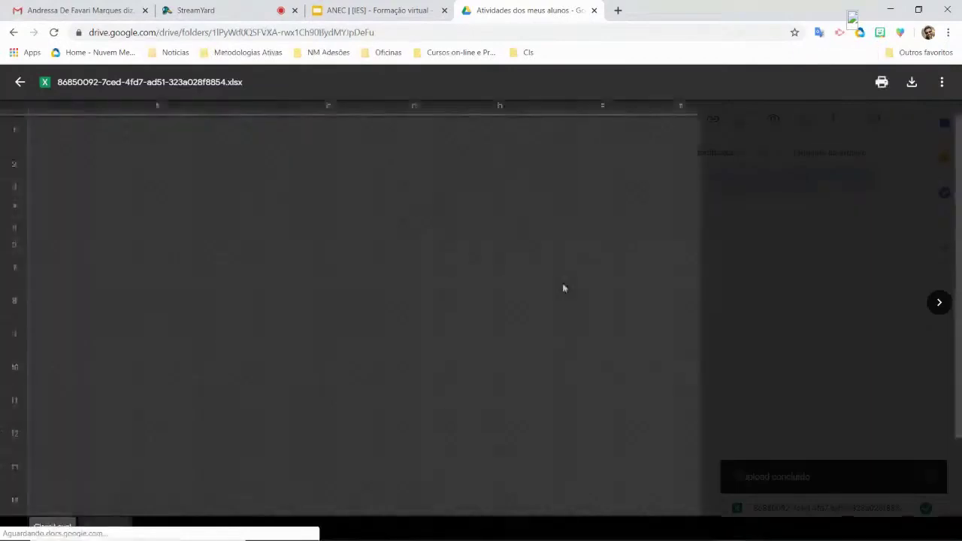
pyautogui.scroll(-3, 557, 330)
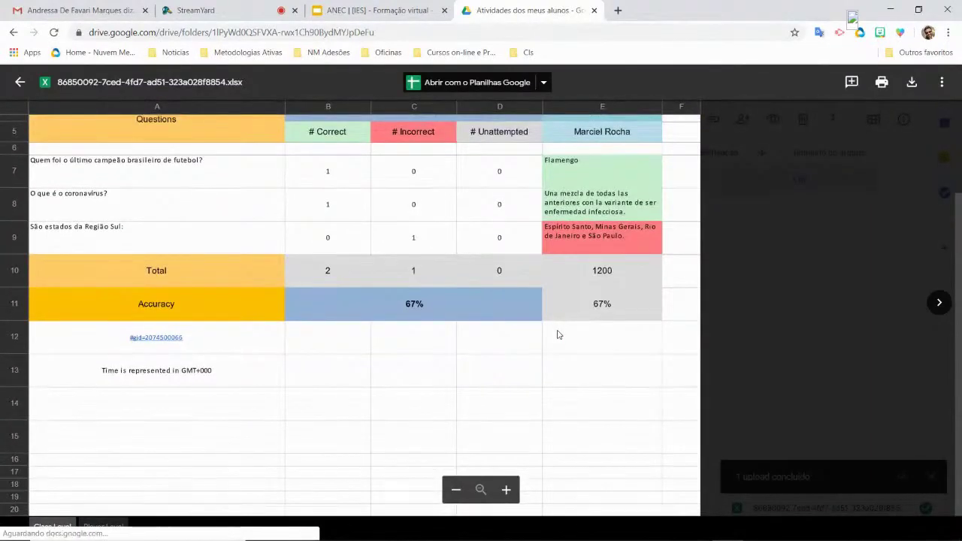
pyautogui.scroll(3, 557, 335)
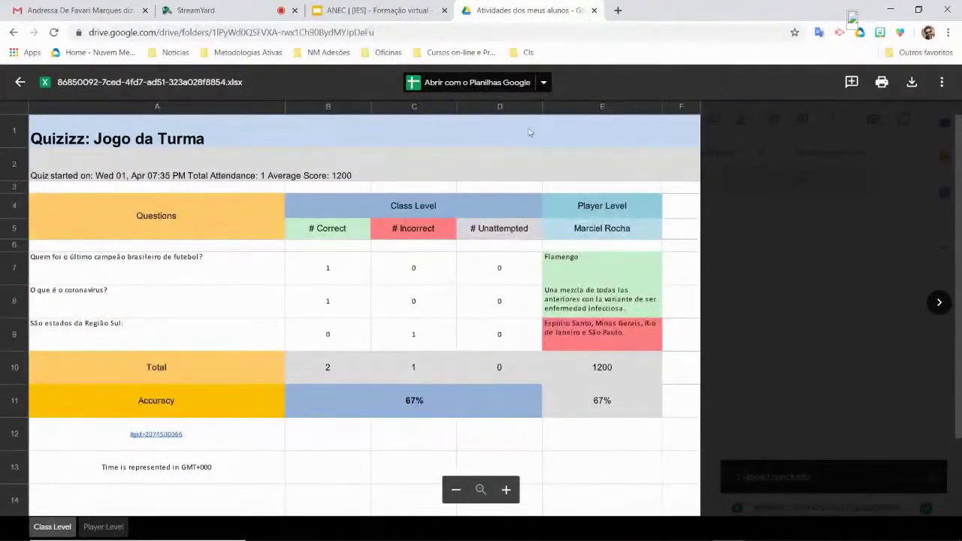
pyautogui.click(547, 82)
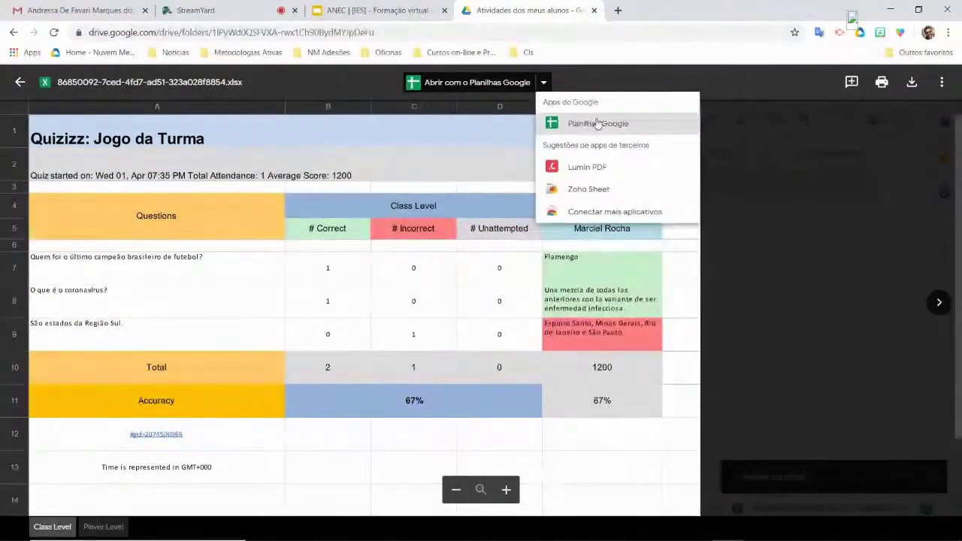
pyautogui.click(596, 124)
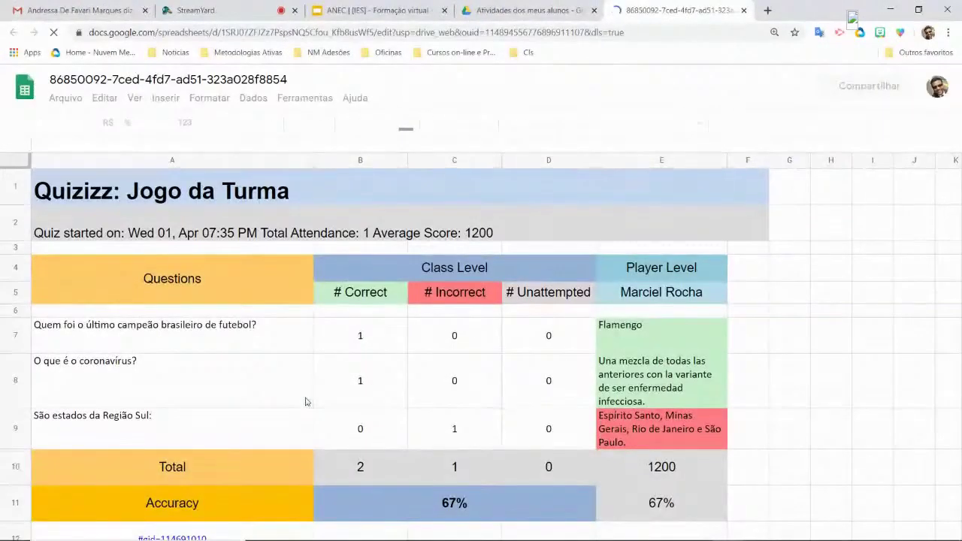
# - Show the Player Level sheet and select the player's name in cell A5
pyautogui.scroll(-3, 231, 329)
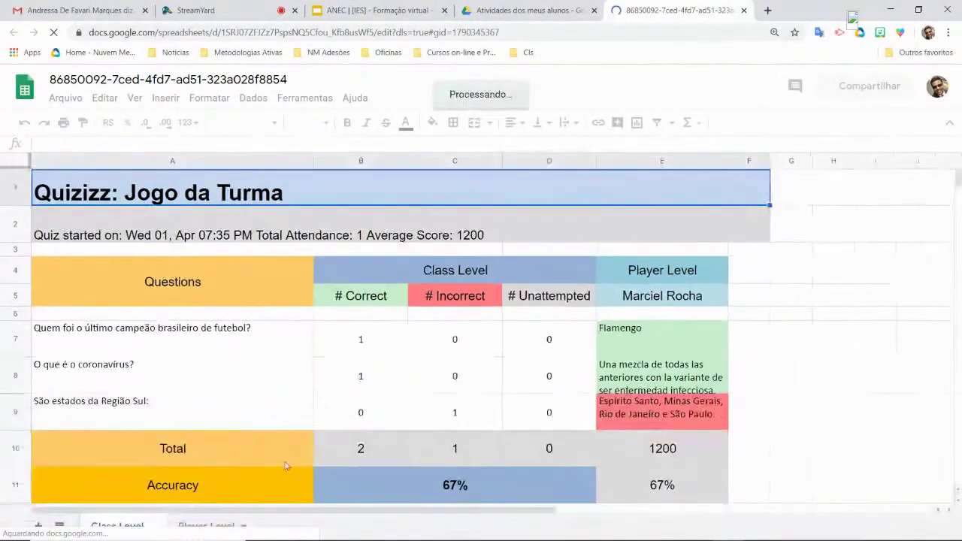
pyautogui.click(217, 525)
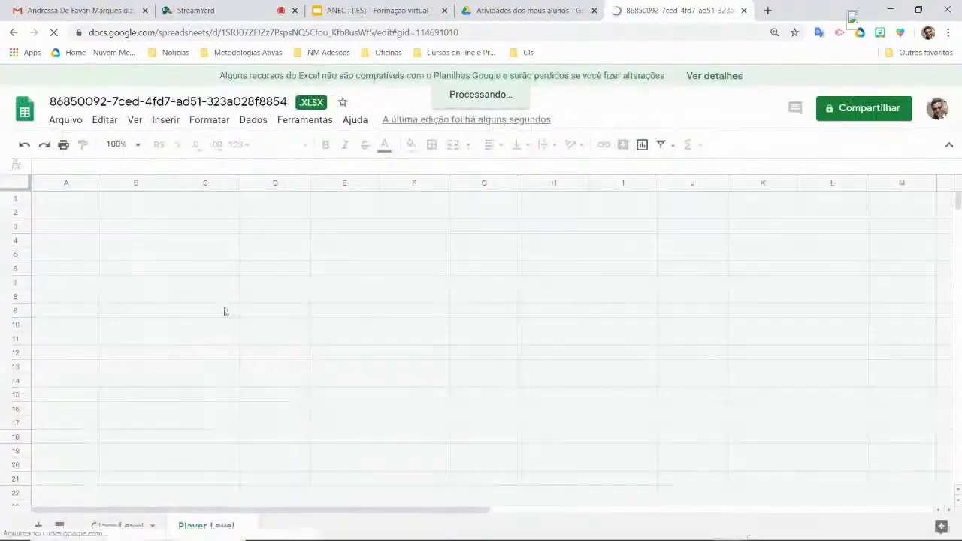
pyautogui.click(87, 323)
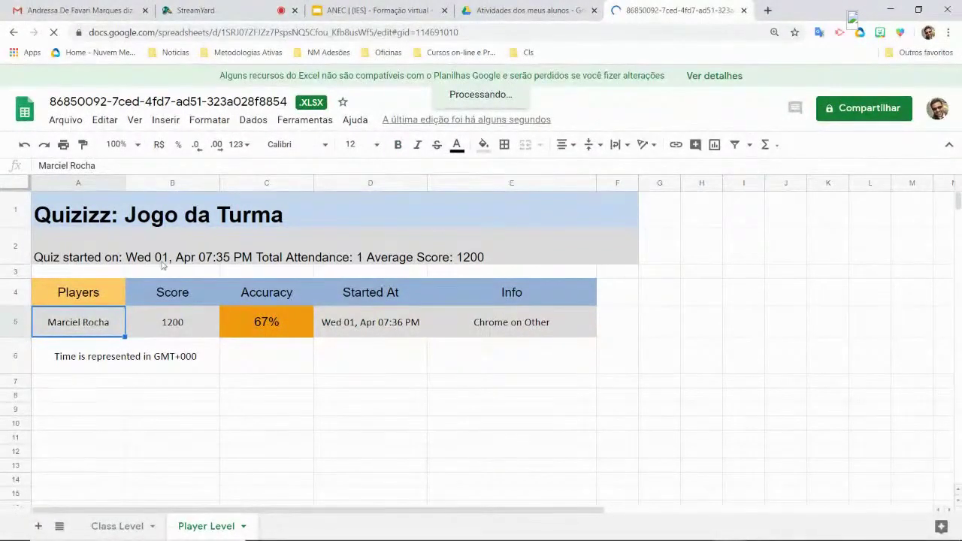
# - Check the Compartilhar settings without changes and return to the ANEC presentation tab
pyautogui.click(880, 112)
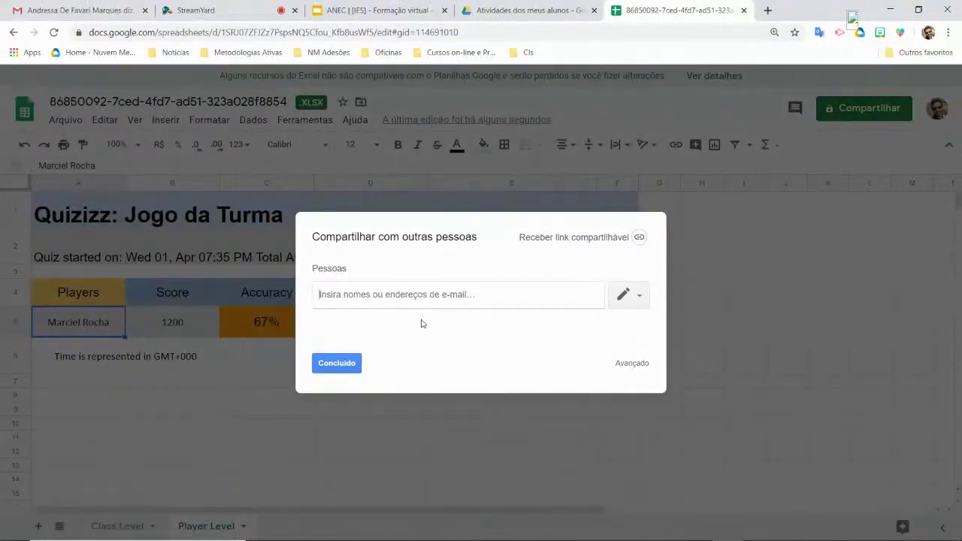
pyautogui.click(353, 364)
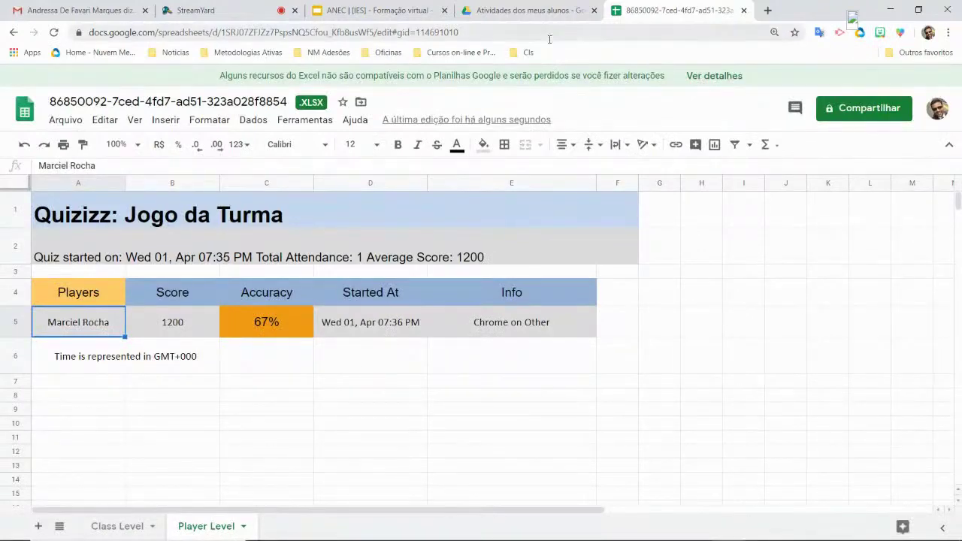
pyautogui.click(423, 12)
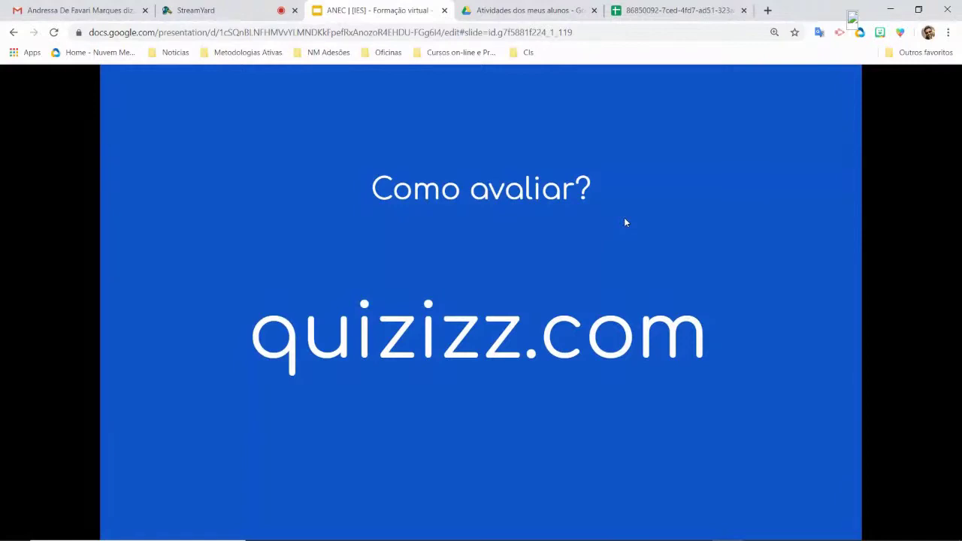
# - Advance the slides past the mestra.me/GameANEC link to the Fechamento slide
pyautogui.press('Right')
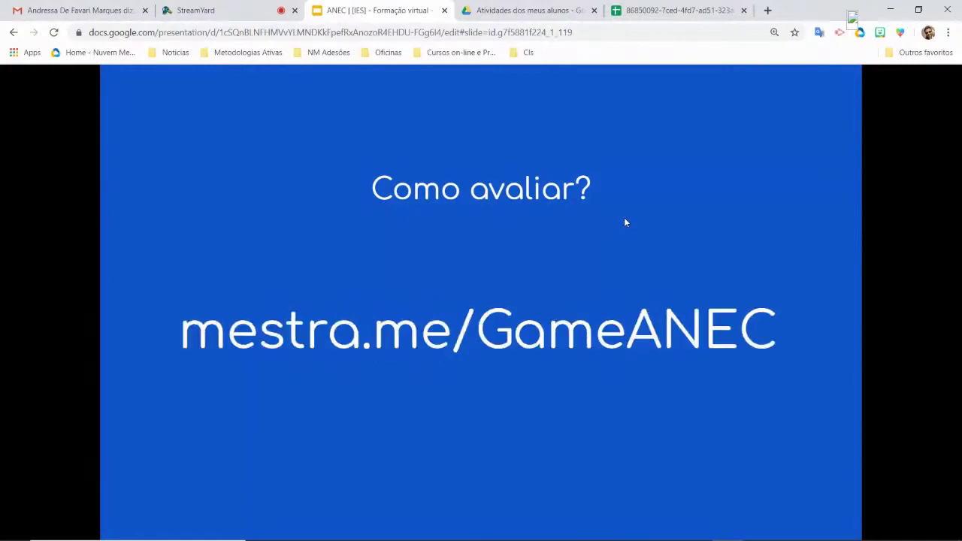
pyautogui.press('Right')
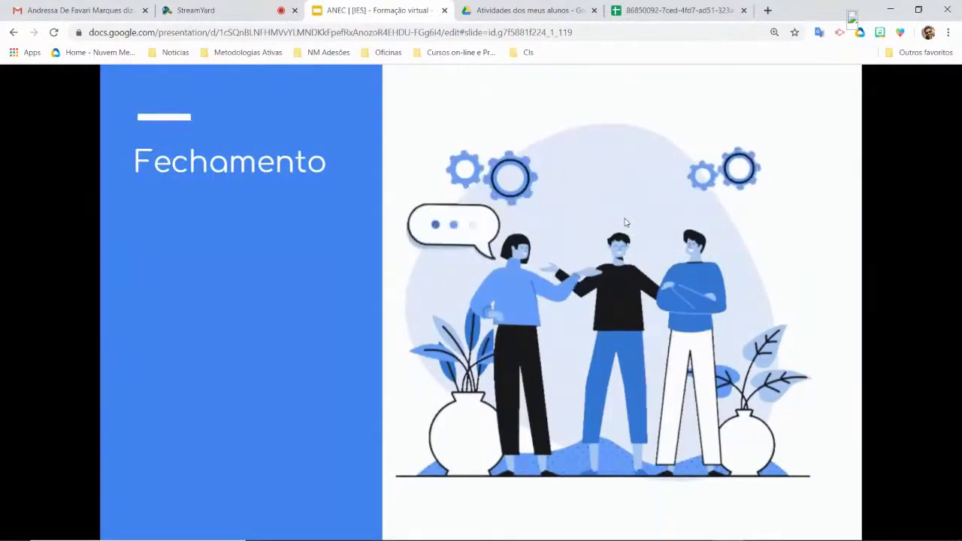